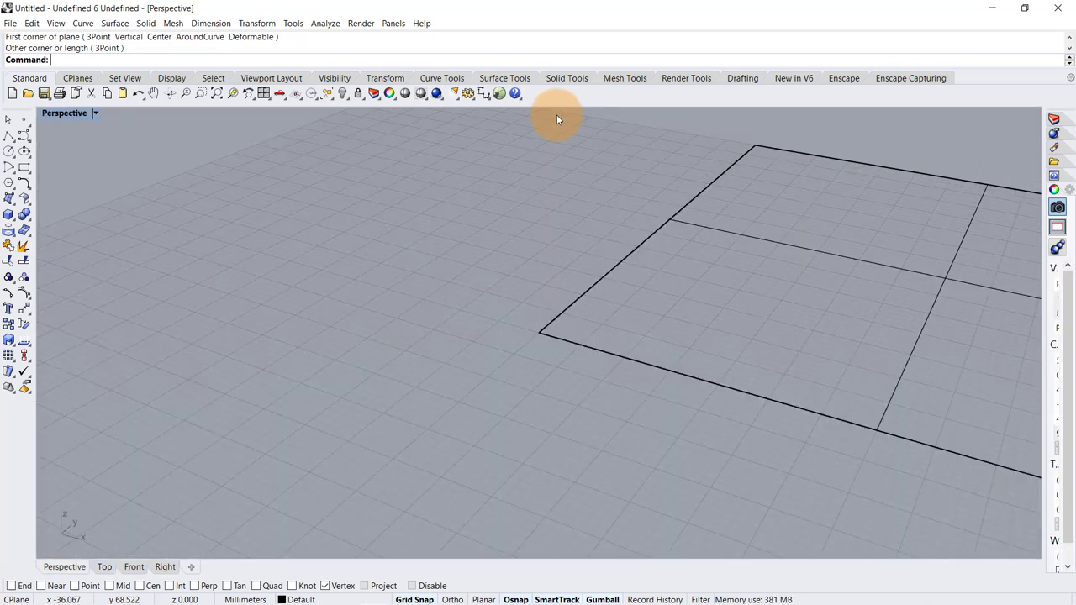
- Launch Grasshopper alongside the perspective view of the drawn plane
scroll(572, 201, "down", 10)
scroll(597, 205, "up", 7)
scroll(588, 239, "up", 3)
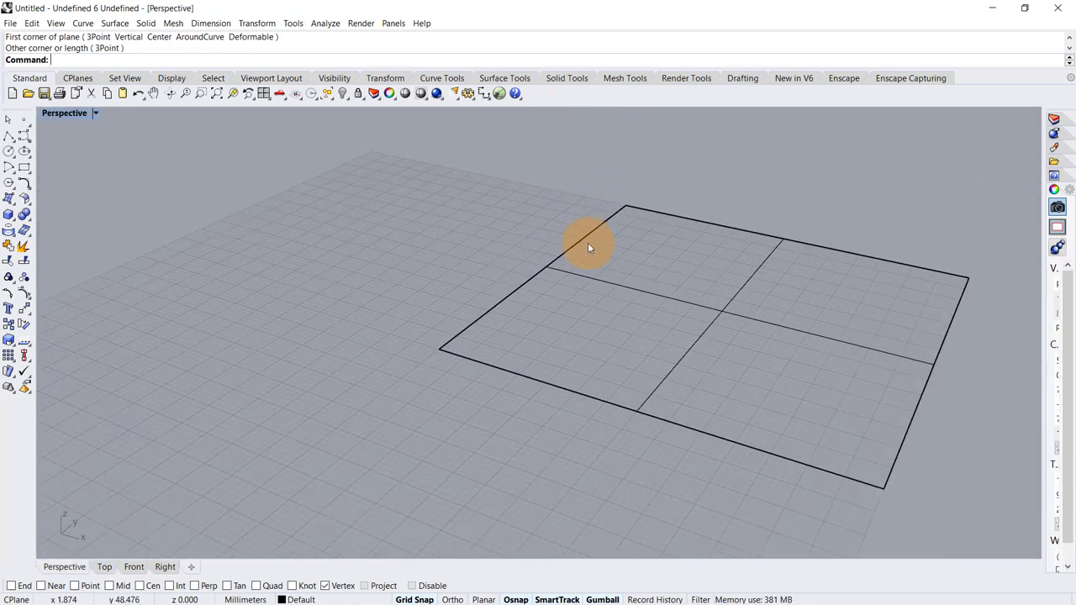
scroll(594, 228, "down", 1)
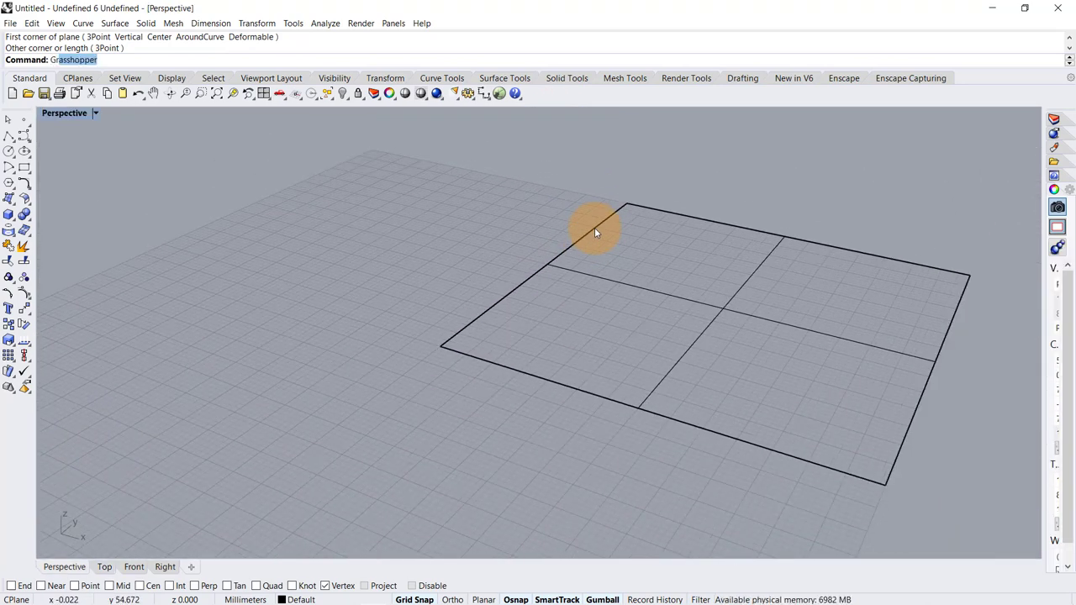
key("Return")
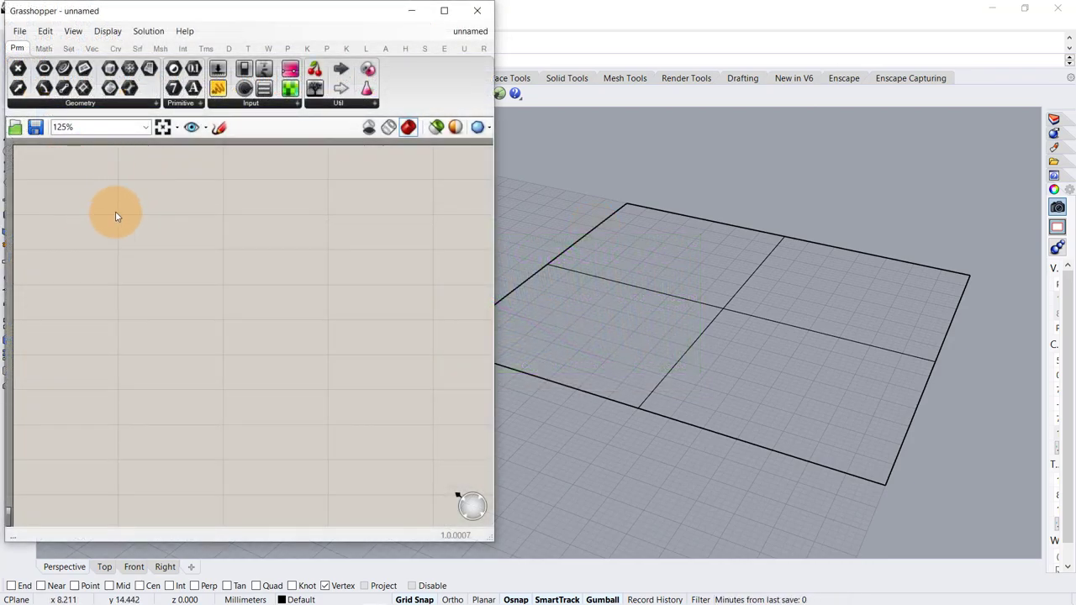
- Add a Mesh Plane component to the canvas, leaving room for its inputs
double_click(116, 214)
type("mesh")
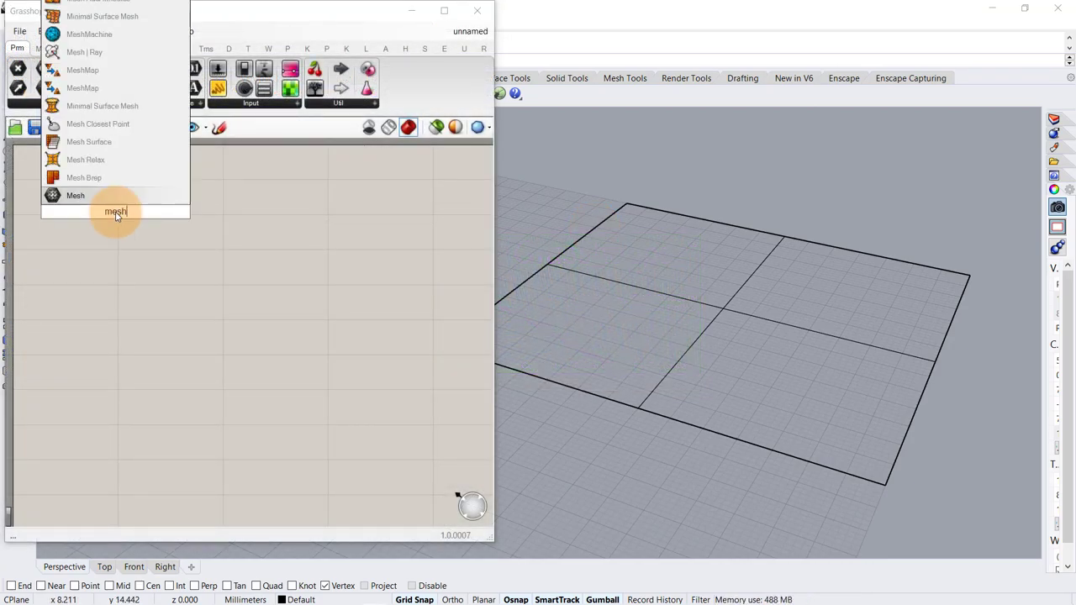
type(" pla")
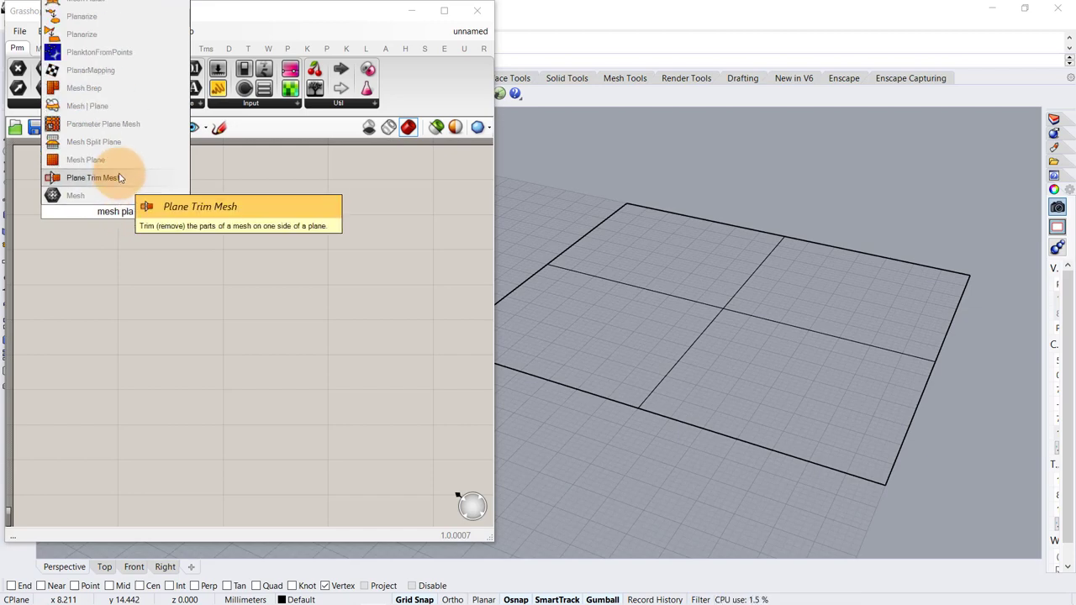
left_click(122, 162)
right_click_drag(711, 282, 755, 284, "shift")
scroll(750, 286, "down", 1)
left_click_drag(96, 190, 199, 210)
- Add a Surface parameter before the Mesh Plane and reference the rectangular plane from the Rhino viewport in it
double_click(76, 222)
type("Srf")
key("Up")
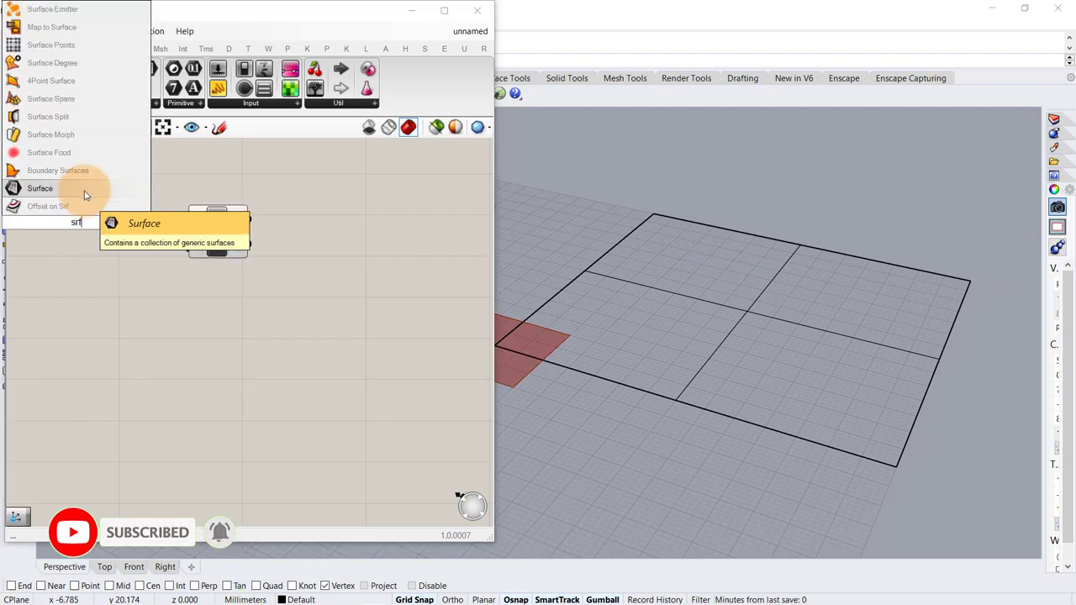
key("Return")
right_click(74, 222)
left_click(128, 399)
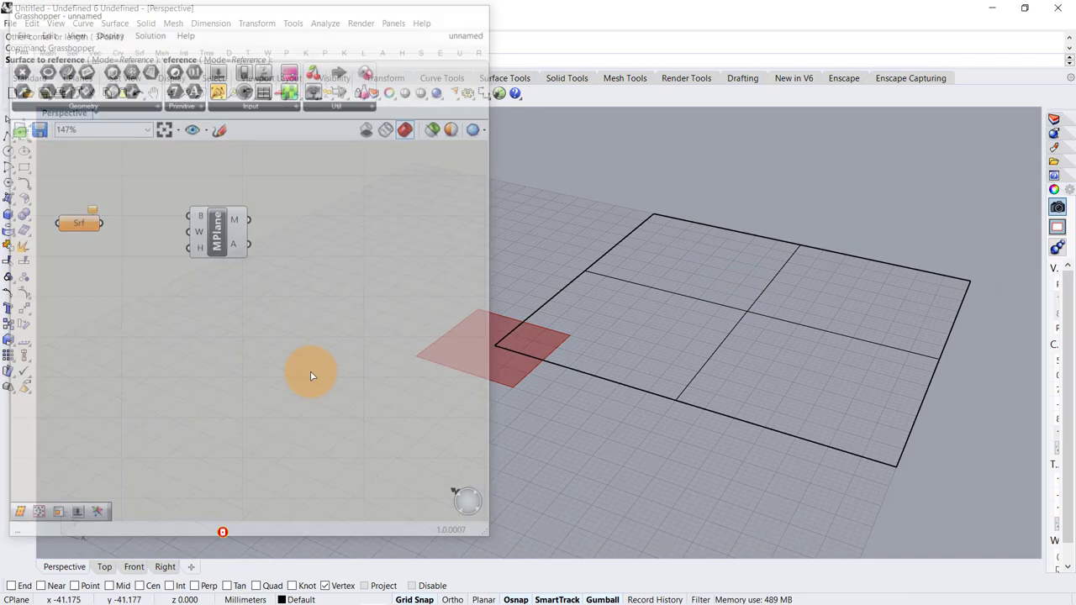
left_click(730, 336)
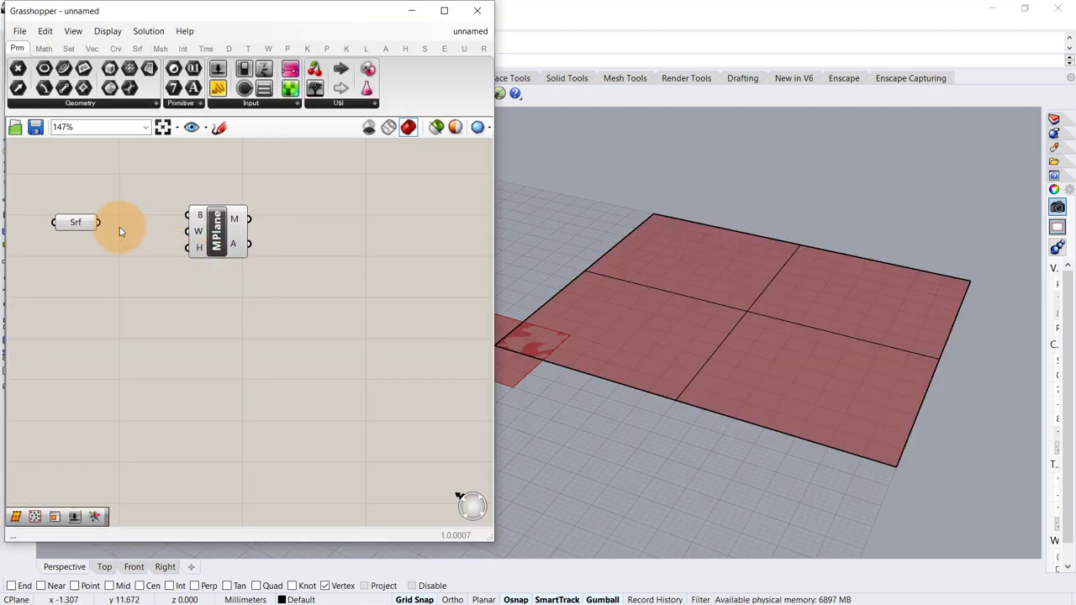
- Connect the Surface parameter to the Mesh Plane's boundary input and shift the Mesh Plane slightly lower
left_click_drag(99, 222, 189, 216)
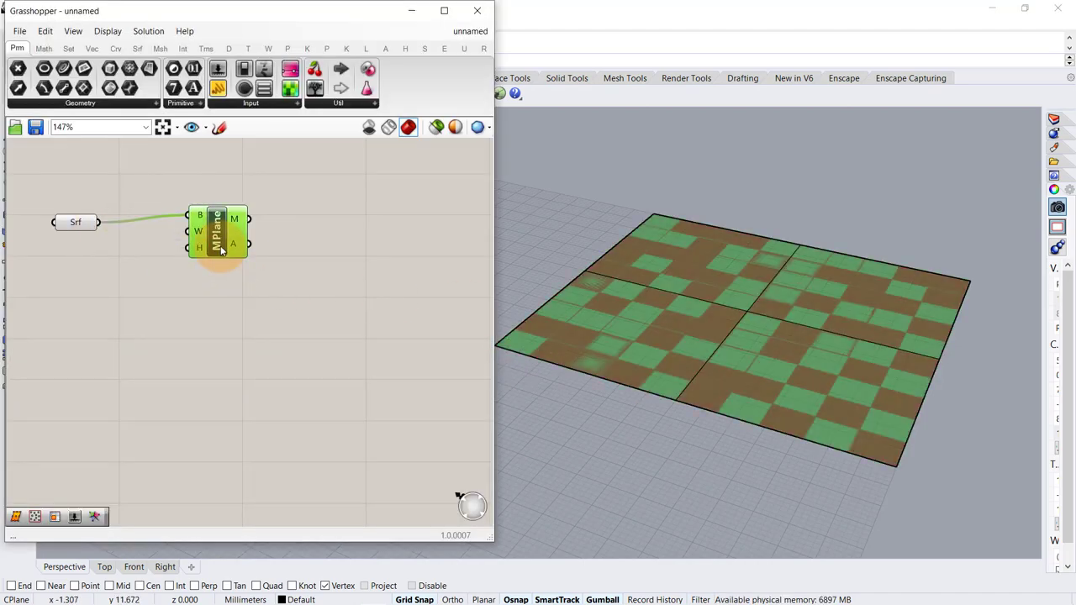
left_click(180, 282)
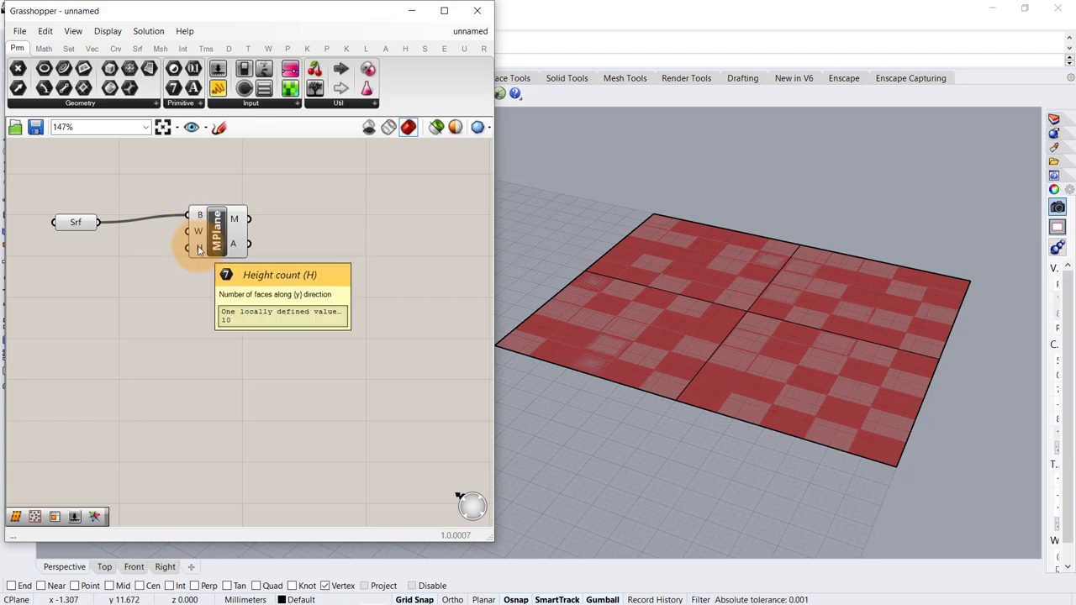
left_click_drag(214, 236, 215, 269)
left_click(131, 272)
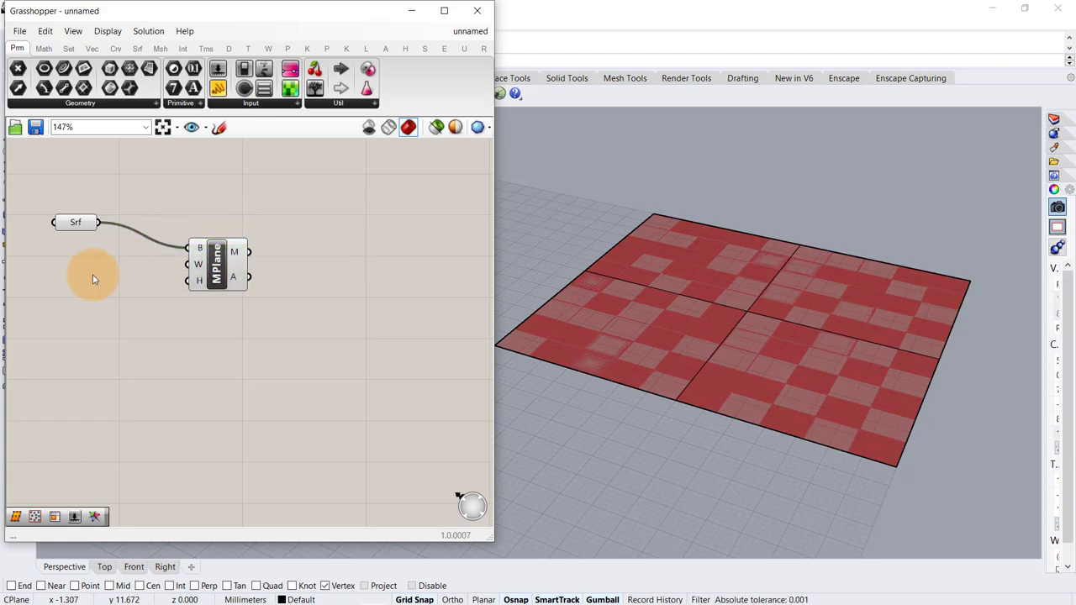
- Add a number slider set to 30 and connect it to the Mesh Plane's width count and height count inputs
double_click(92, 275)
type("30")
key("Return")
left_click(165, 281)
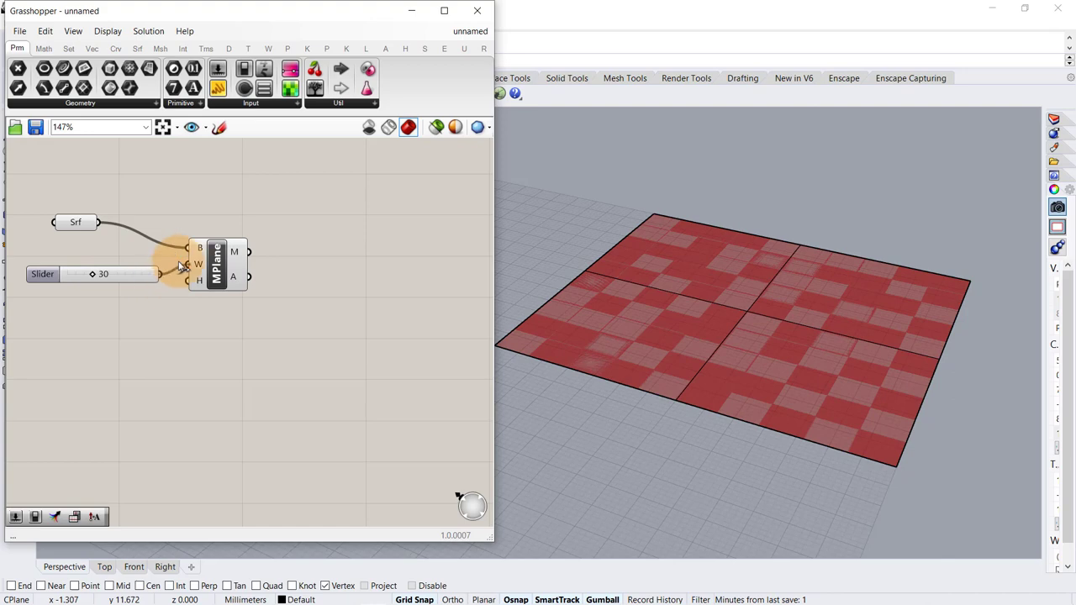
left_click_drag(181, 267, 231, 270)
left_click(184, 321)
left_click(225, 266)
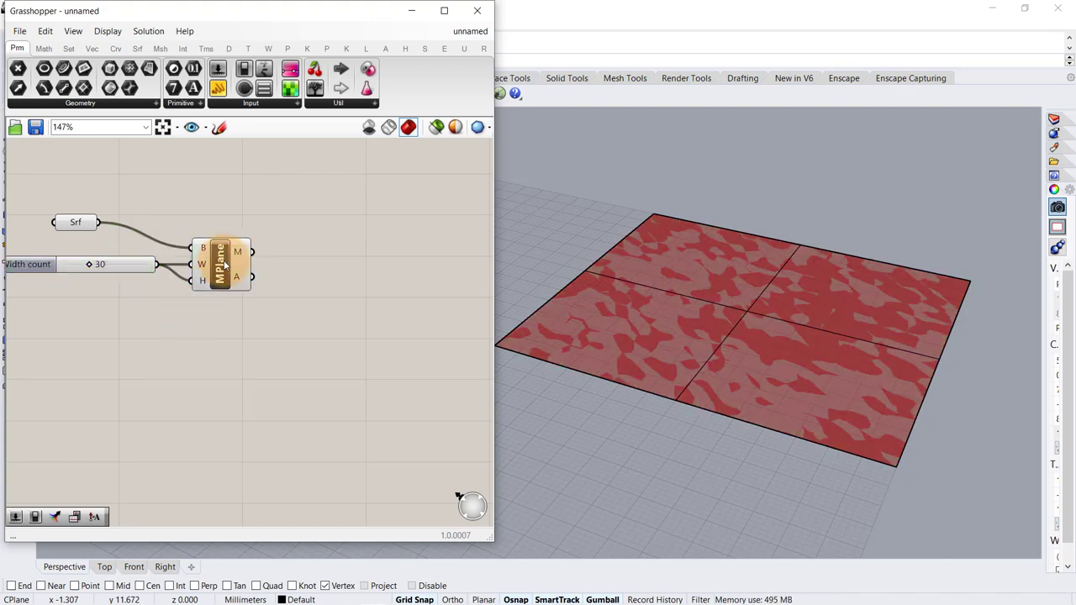
- Add a MeshCorners component and feed it the mesh output of the Mesh Plane
double_click(337, 257)
type("mesh co")
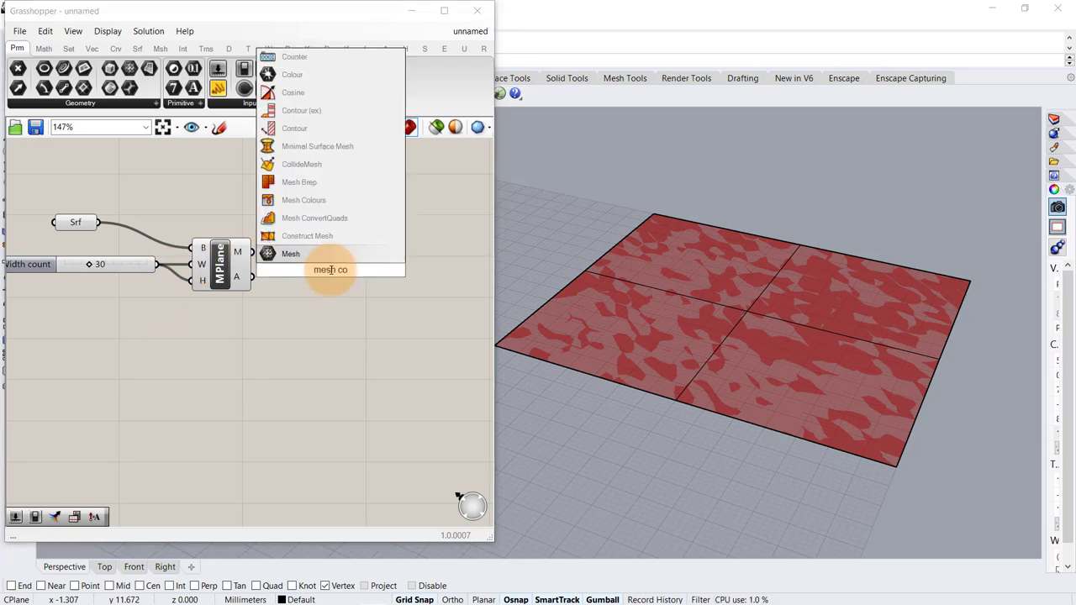
type("rn")
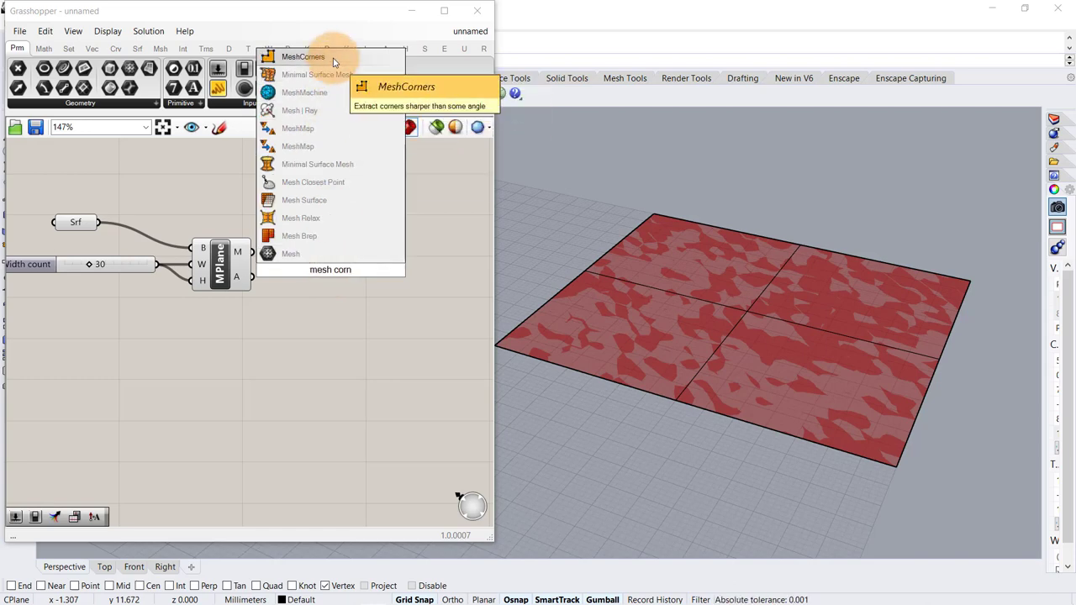
left_click(334, 58)
left_click_drag(259, 257, 354, 252)
right_click_drag(717, 275, 743, 285, "shift")
scroll(738, 277, "down", 1)
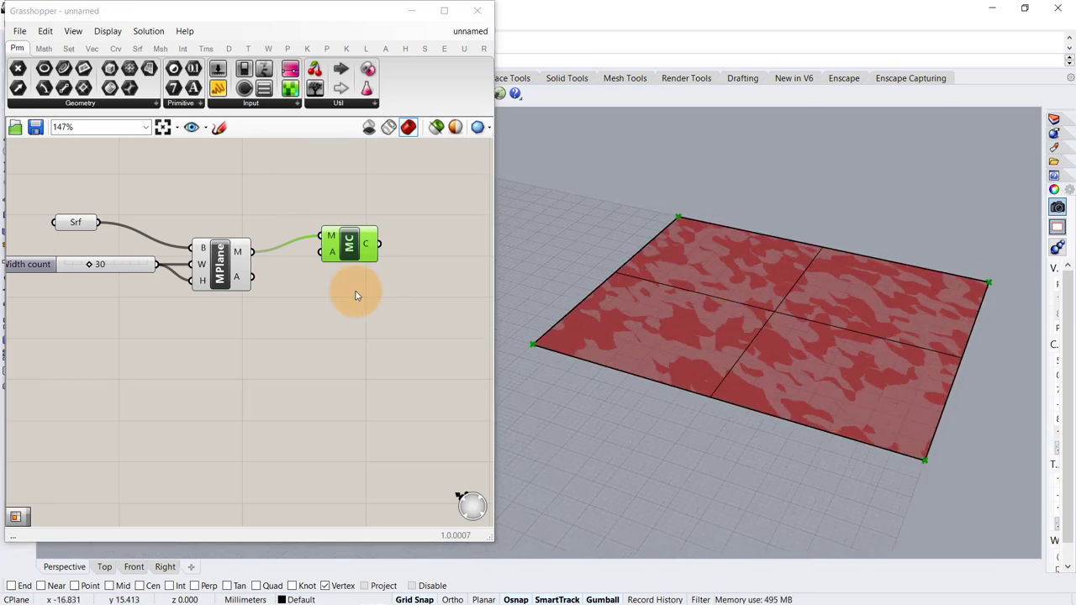
- Add a Mesh Edges component below MeshCorners and connect the Mesh Plane's mesh output to it
left_click(336, 302)
double_click(342, 354)
type("m")
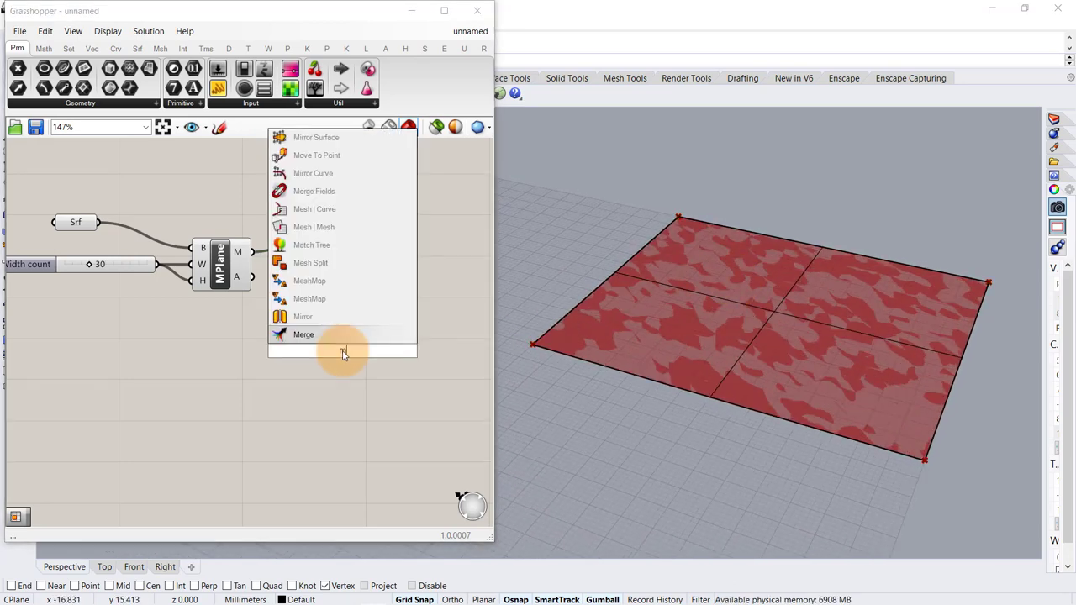
type("esh edg")
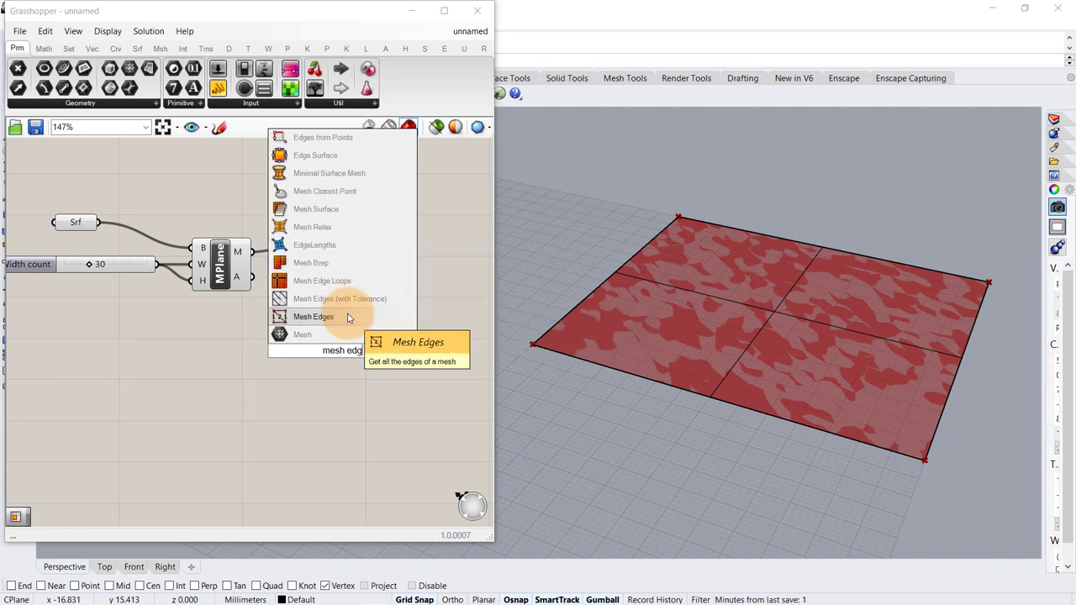
left_click(348, 317)
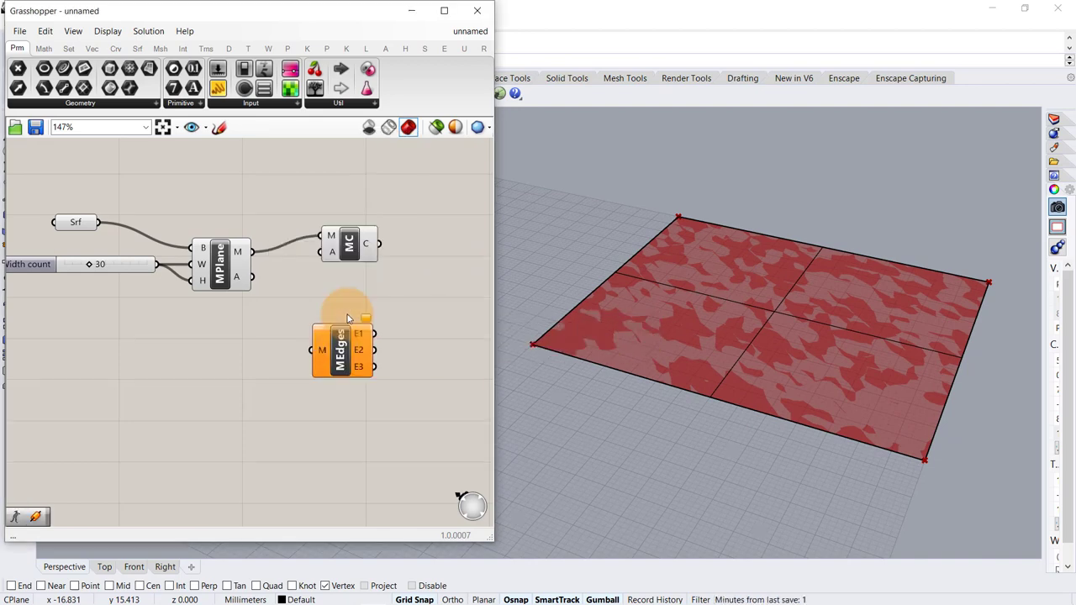
left_click_drag(251, 252, 311, 349)
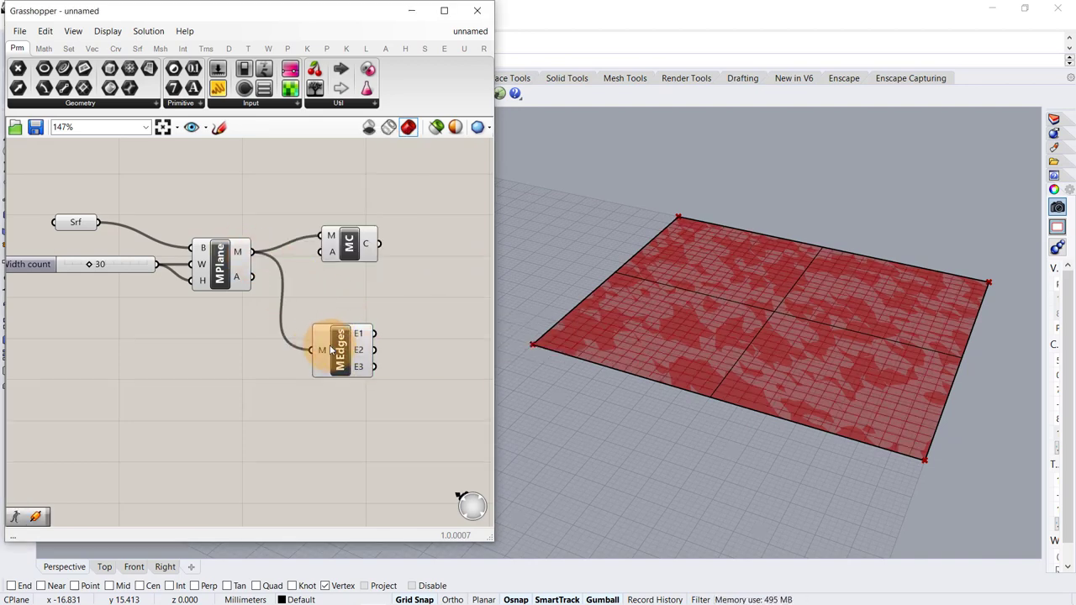
- Turn off the preview of the Surface parameter and the Mesh Plane component
left_click_drag(229, 193, 93, 403)
middle_click(120, 389)
left_click(165, 352)
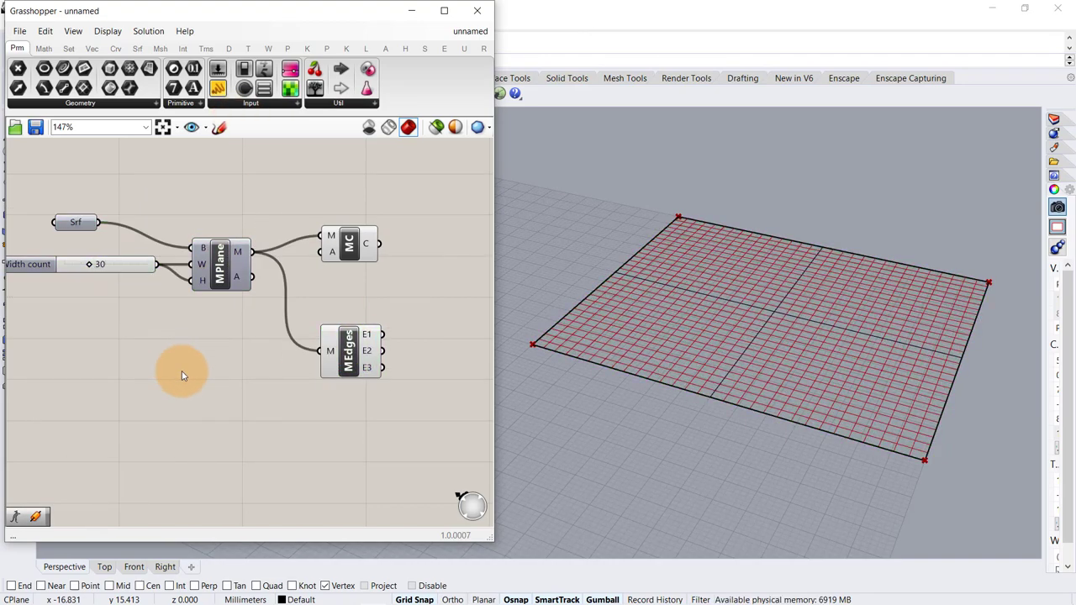
left_click(343, 353)
left_click(413, 295)
right_click_drag(413, 295, 311, 290)
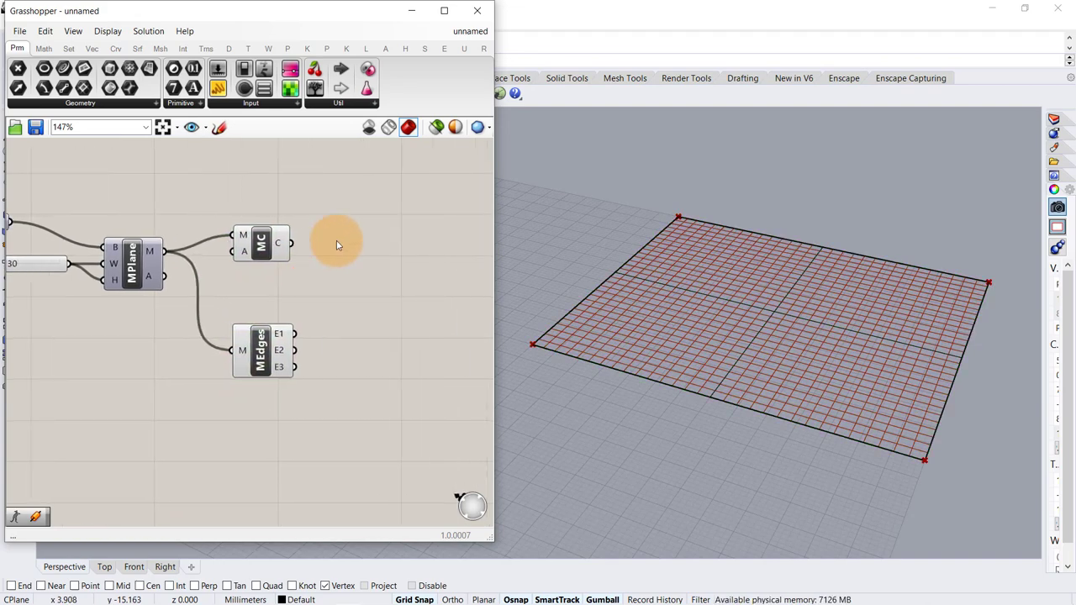
- Add an Anchor goal and connect the MeshCorners output to its point input
double_click(337, 240)
type("anc")
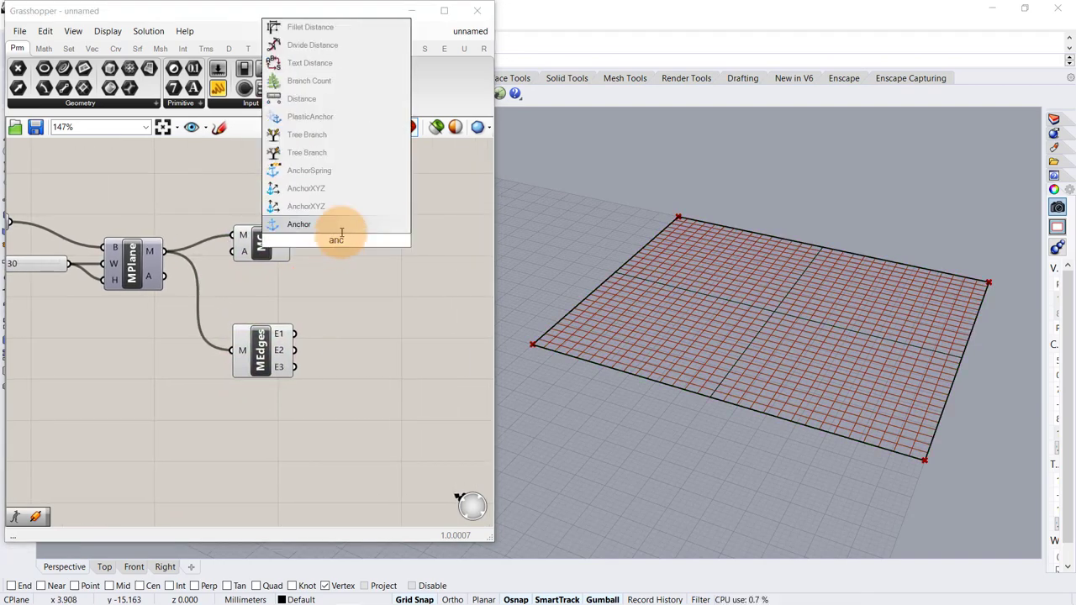
left_click(340, 227)
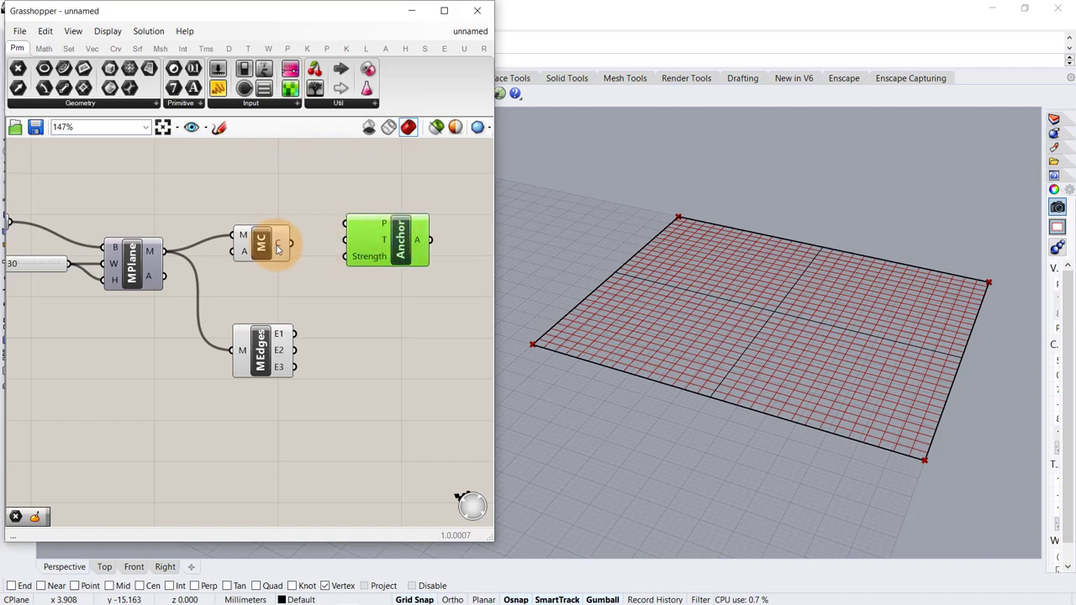
left_click_drag(277, 249, 353, 233)
left_click(380, 307)
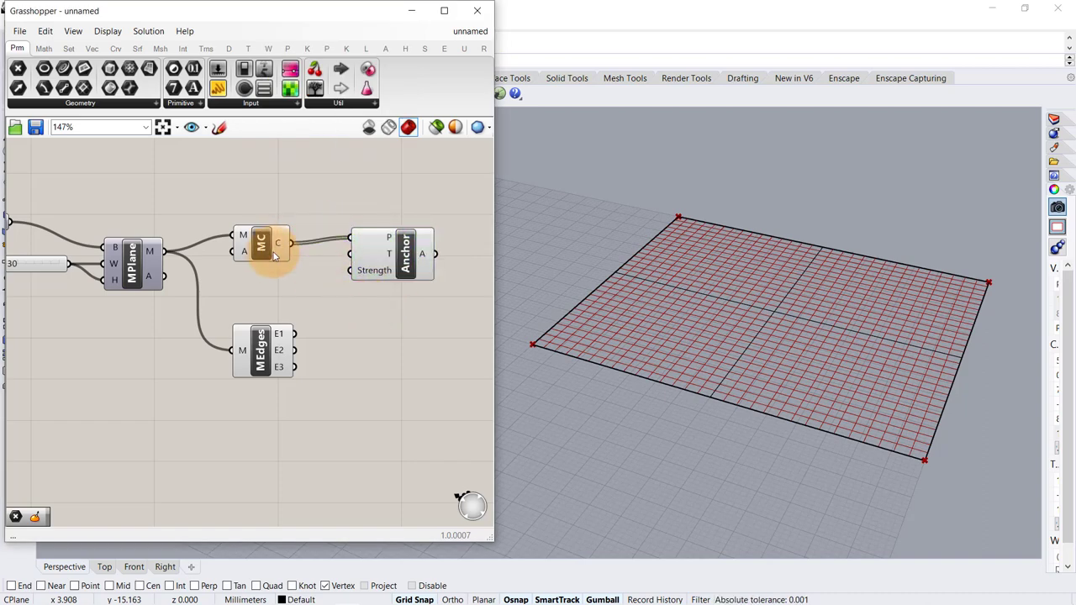
left_click(260, 243)
left_click(314, 312)
left_click(405, 271)
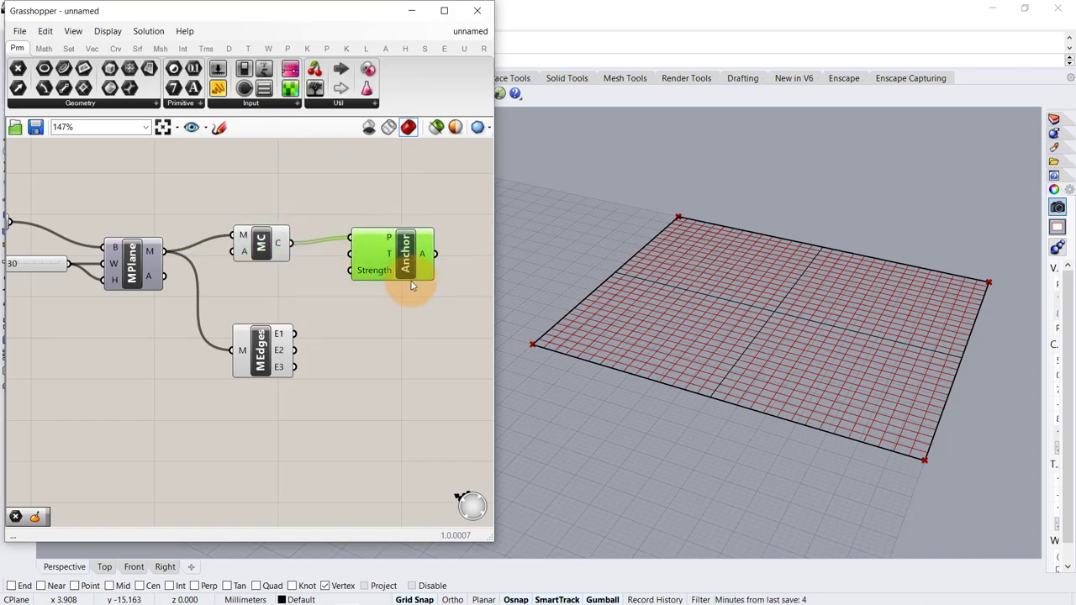
left_click(365, 312)
- Add an Entwine component and connect the Anchor output to its {0;0} input
double_click(363, 267)
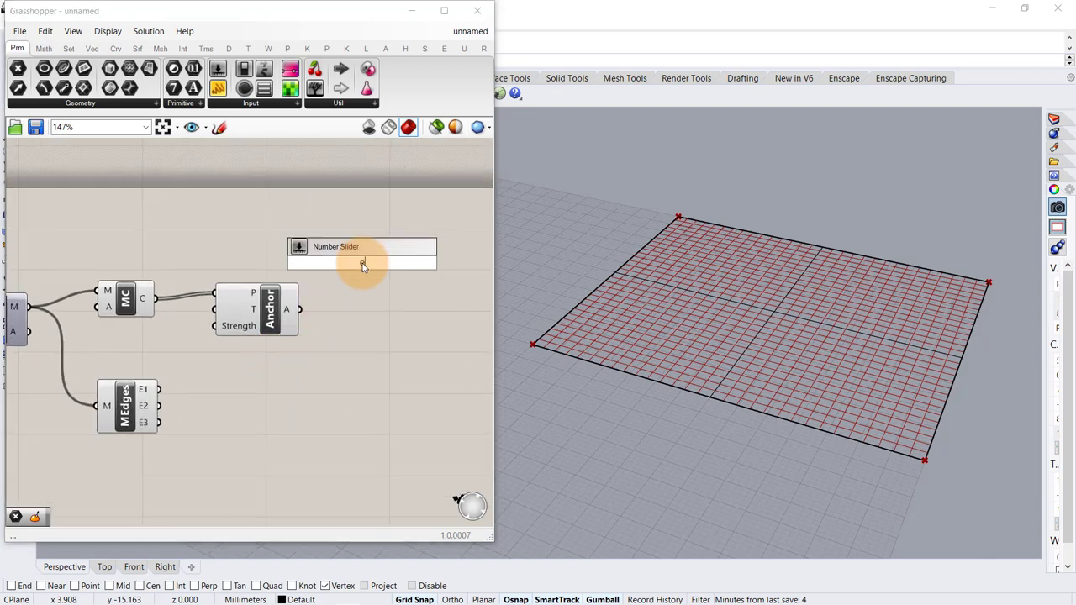
type("entw")
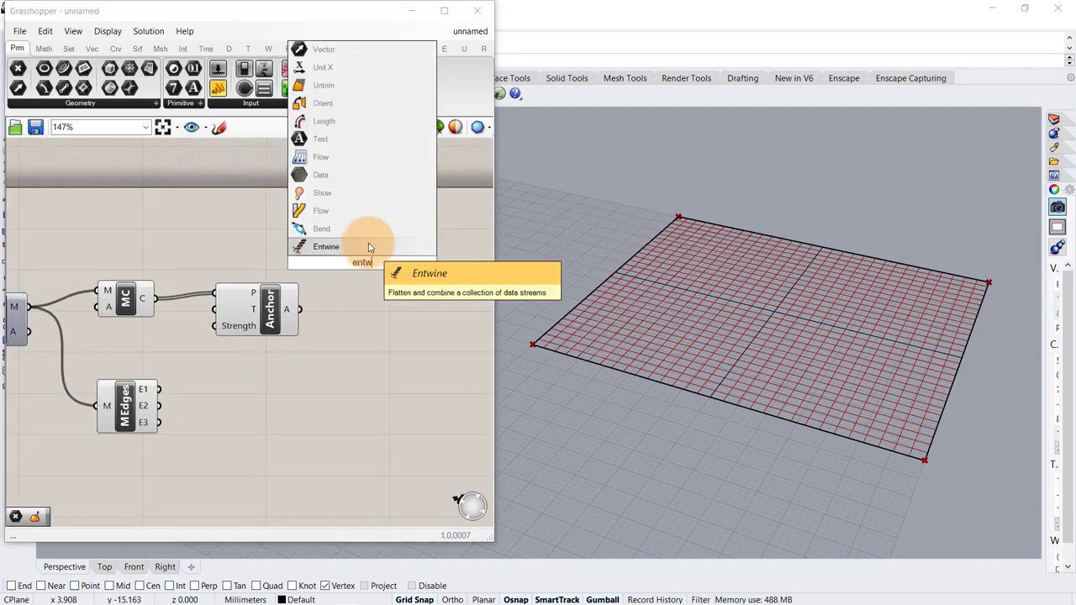
left_click(368, 246)
left_click_drag(357, 265, 417, 267)
left_click_drag(330, 289, 384, 246)
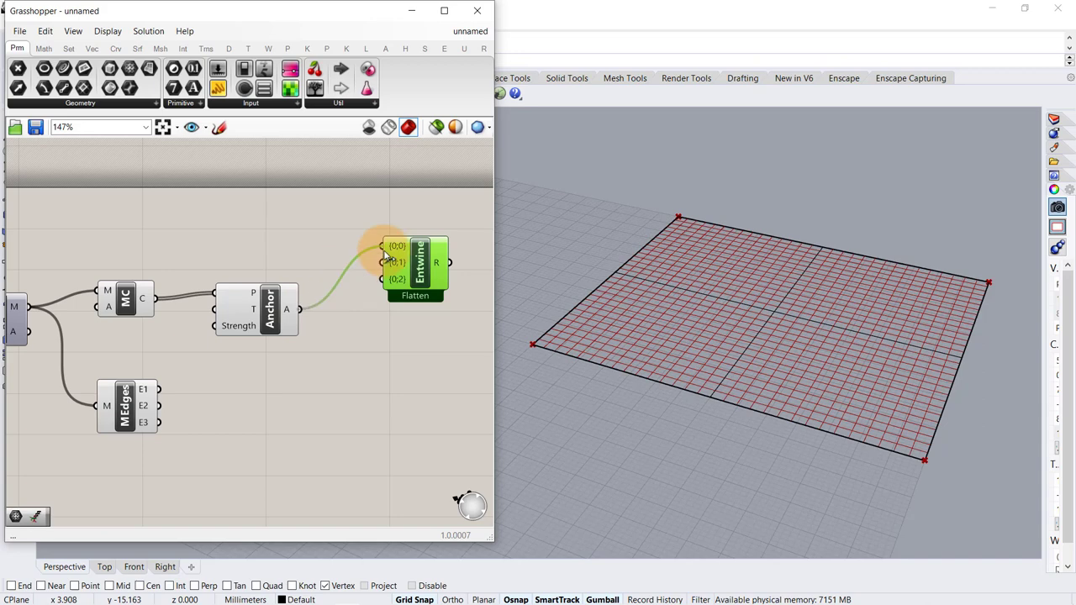
left_click(325, 356)
- Add a Length(Line) goal and connect the E1 output of Mesh Edges to its Line input
right_click_drag(324, 355, 300, 272)
double_click(266, 323)
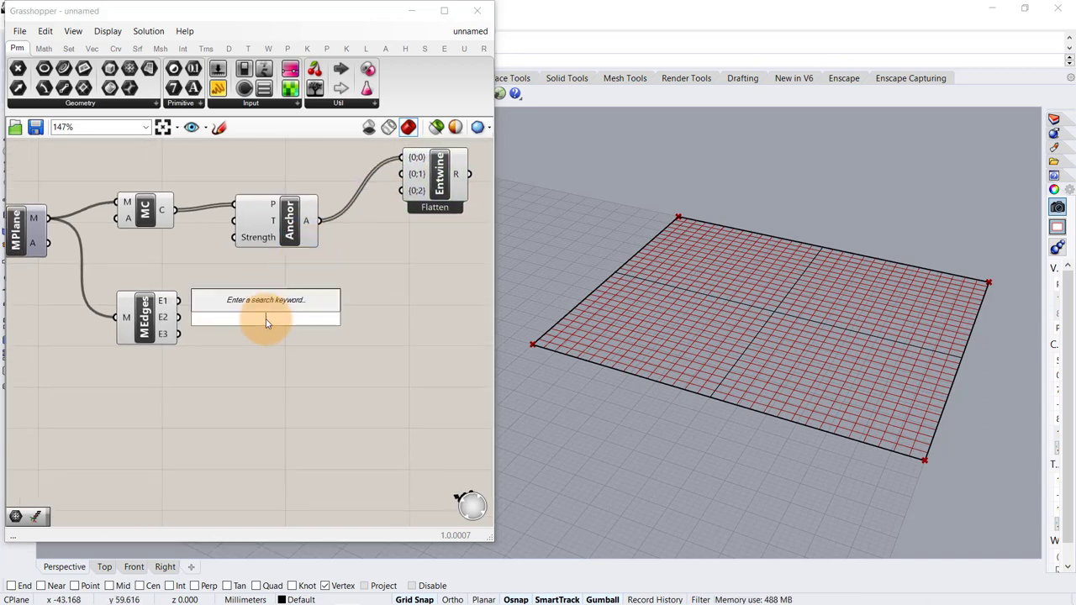
type("len")
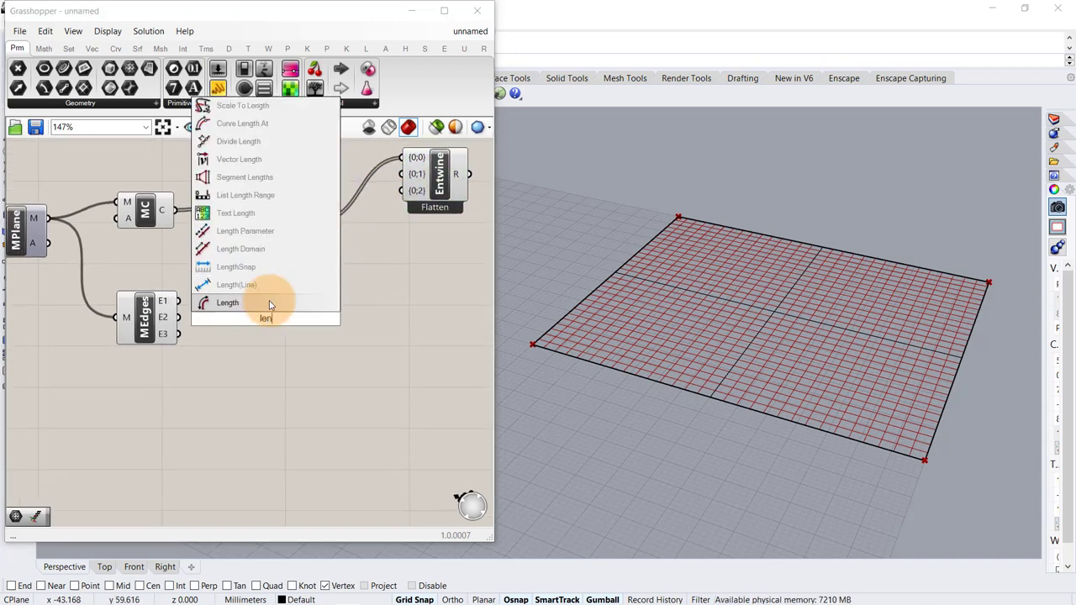
left_click(236, 285)
left_click_drag(178, 300, 349, 408)
- Duplicate the Length(Line) goal below the original and connect the E2 output of Mesh Edges to the copy's Line input
key("ctrl+c")
key("ctrl+v")
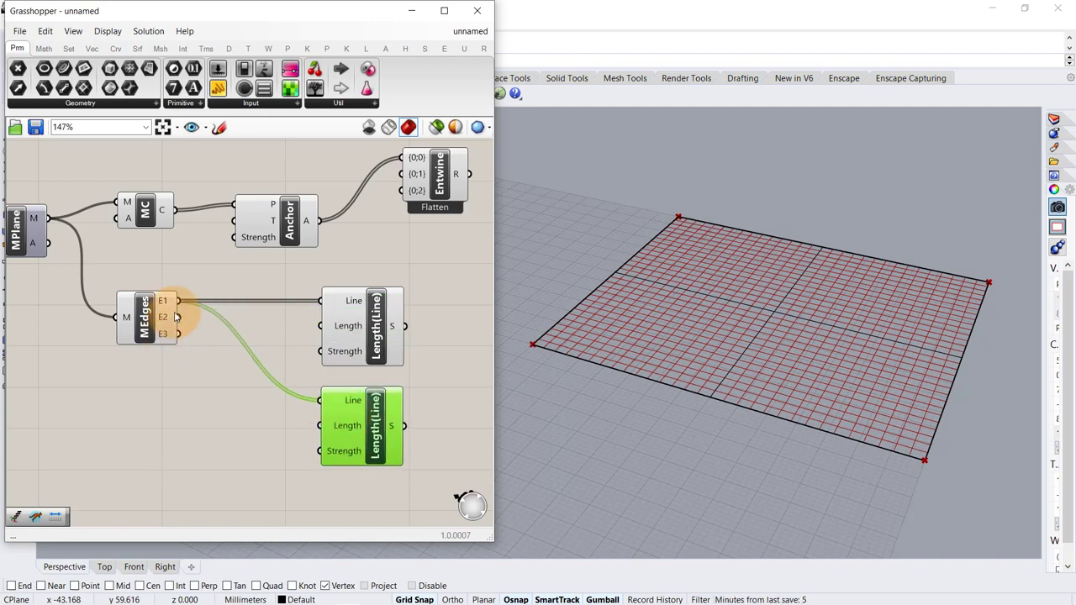
left_click_drag(177, 316, 336, 398)
right_click_drag(332, 354, 319, 281)
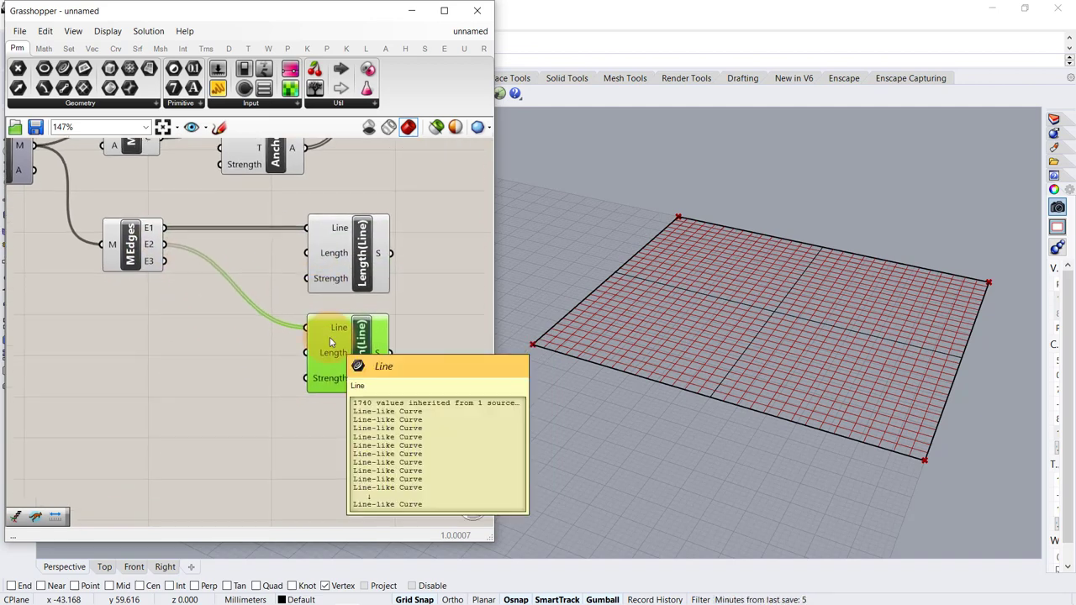
- Duplicate the E2-fed Length(Line) goal and place the third copy beneath it
key("ctrl+c")
key("ctrl+v")
left_click_drag(338, 365, 328, 459)
left_click(279, 410)
- Move the Entwine component farther from the Anchor to leave room for more connections
scroll(318, 221, "down", 2)
right_click_drag(295, 235, 176, 299)
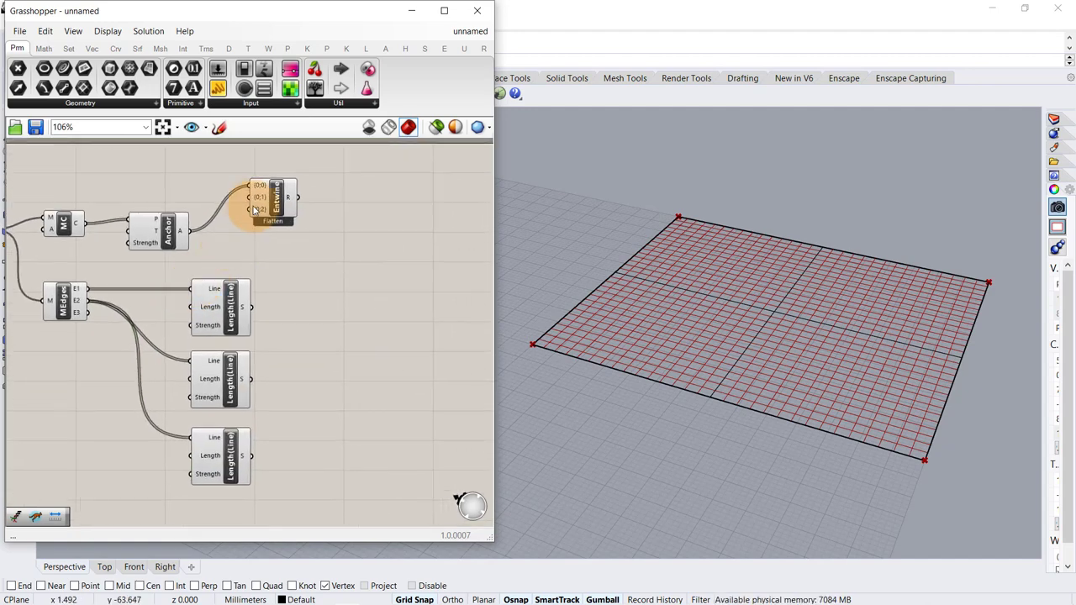
left_click_drag(289, 204, 327, 206)
scroll(263, 294, "up", 2)
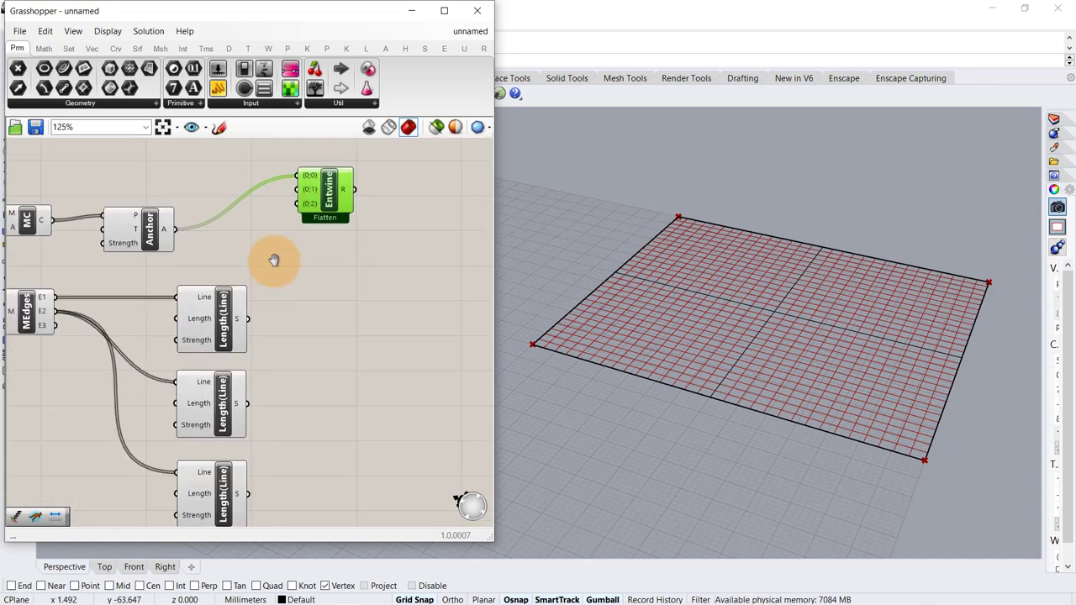
- Reposition the Entwine component and connect the S outputs of all three Length(Line) goals to its {0;0} input
right_click_drag(274, 260, 267, 231)
left_click_drag(311, 169, 341, 207)
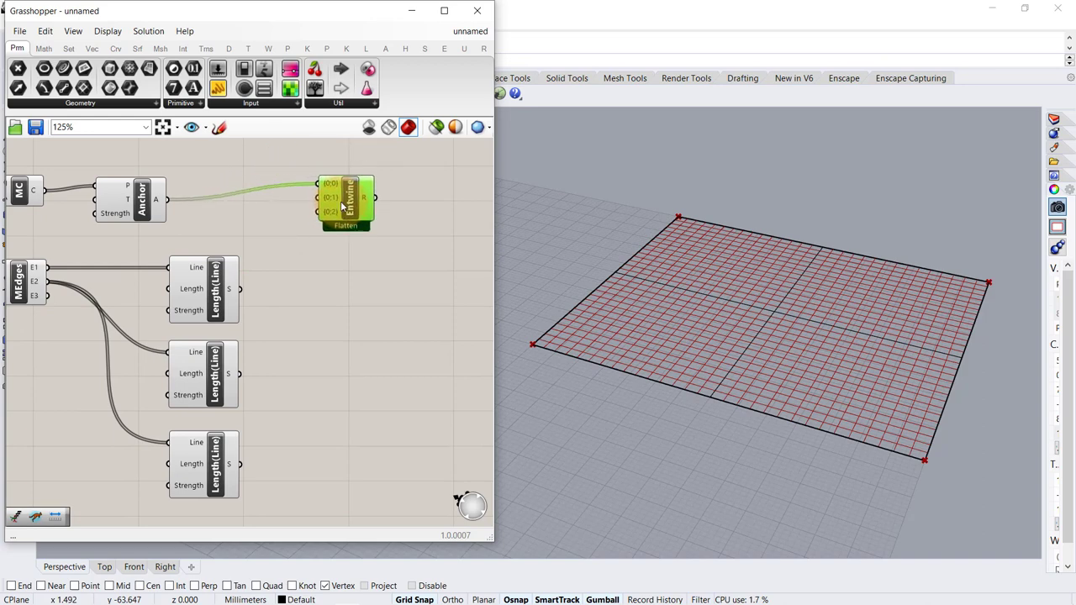
left_click(285, 258)
left_click_drag(241, 288, 319, 183)
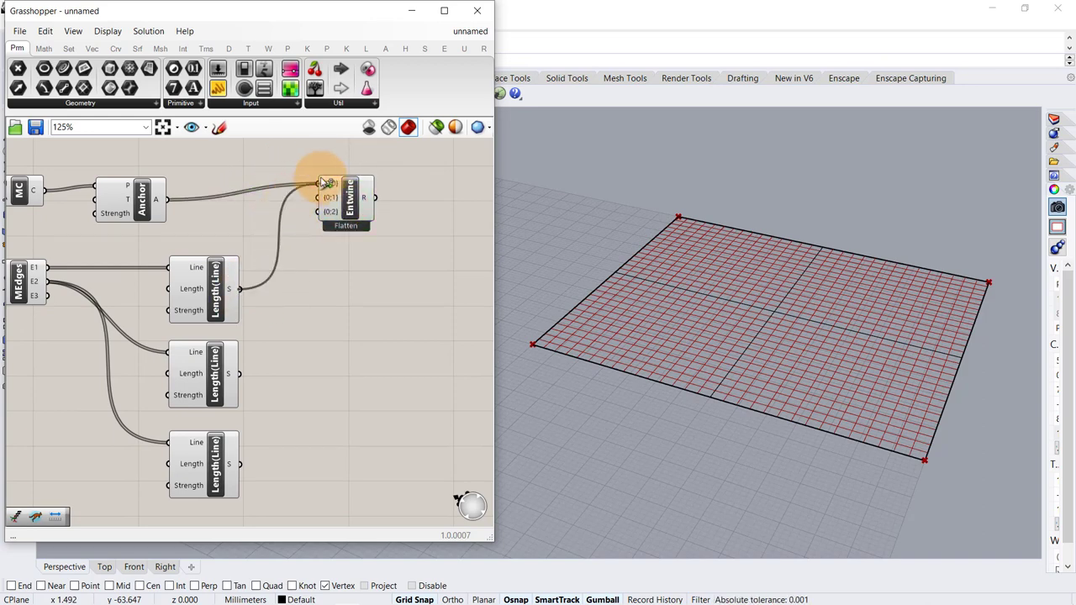
left_click_drag(240, 373, 319, 184)
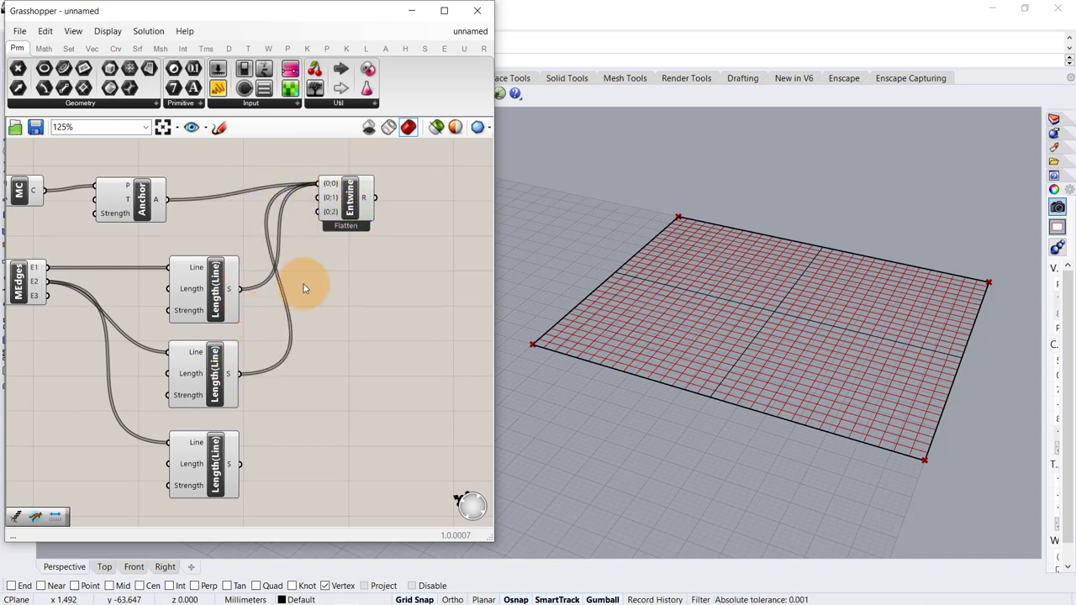
left_click_drag(241, 464, 318, 183)
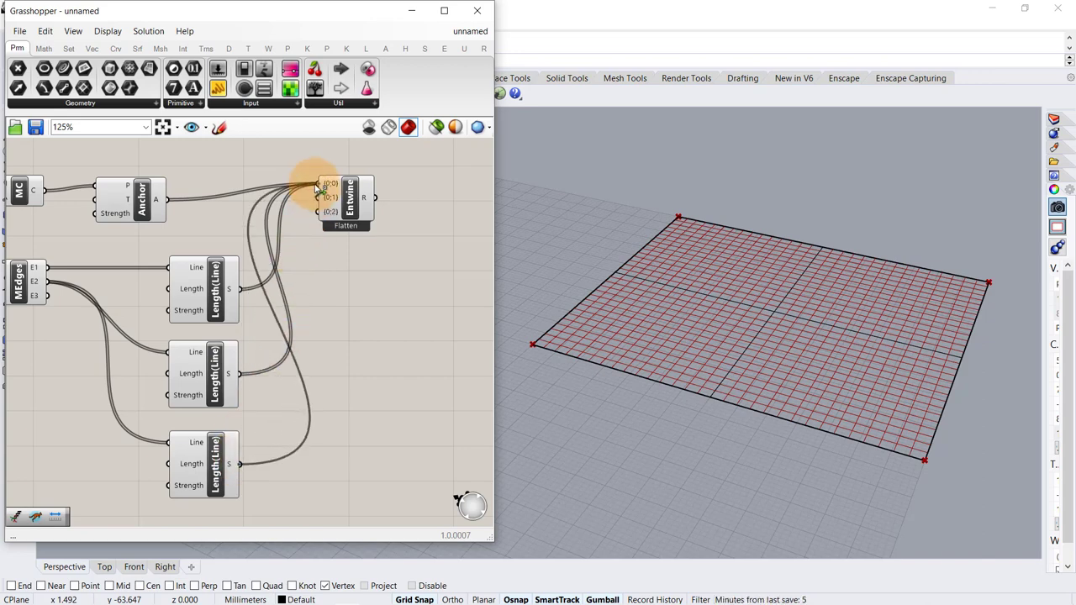
- Add a Solver component beside Entwine and connect Entwine's R output to its GoalObjects input
double_click(428, 222)
type("So")
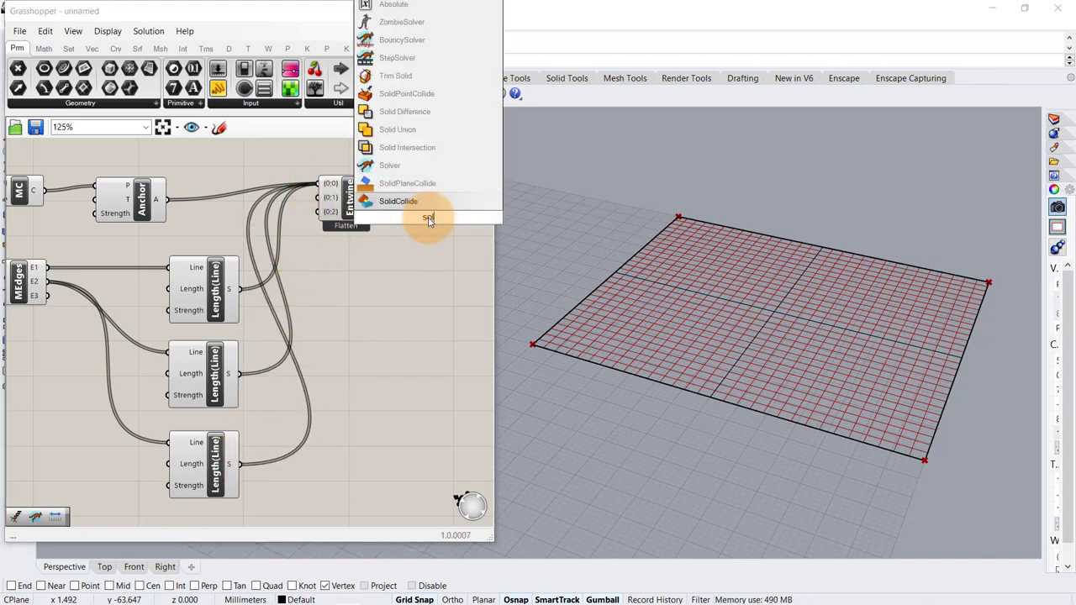
left_click(434, 171)
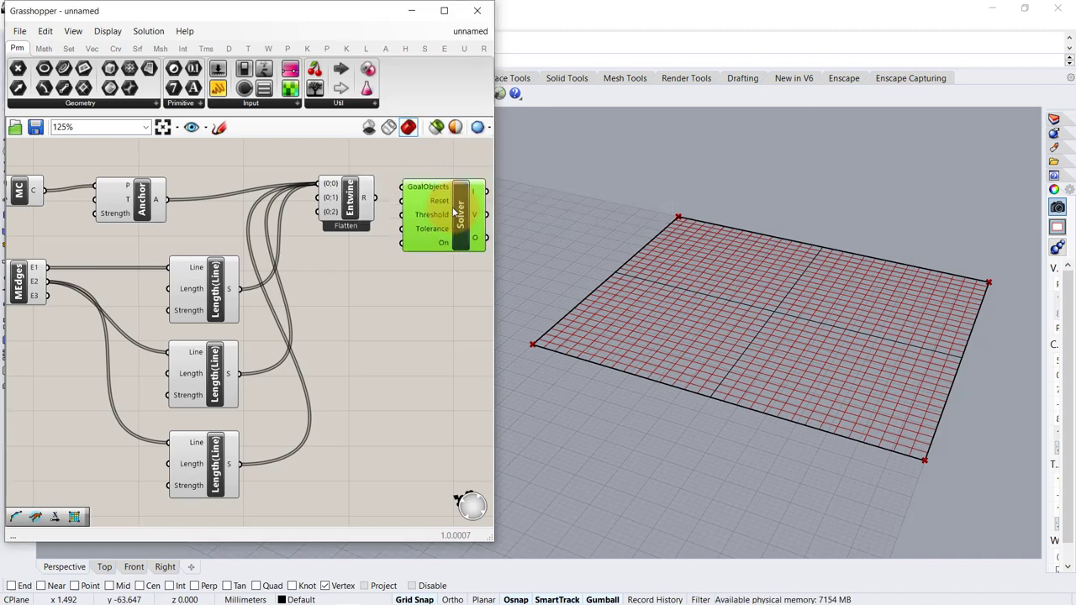
scroll(414, 171, "up", 2)
left_click_drag(300, 214, 345, 215)
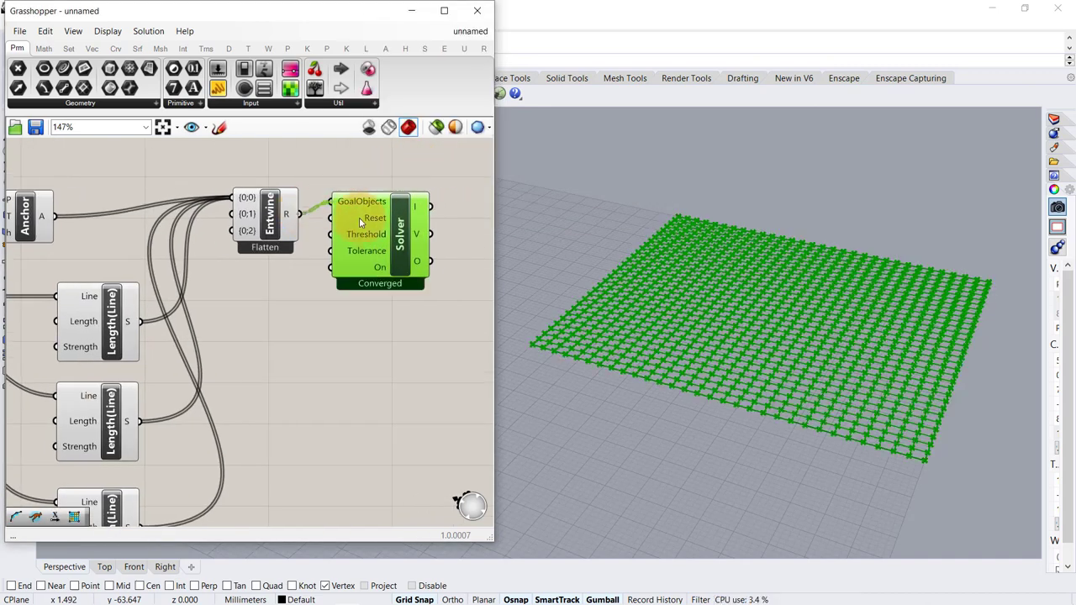
- Move the Solver farther from Entwine to make room for its control inputs
left_click(358, 191)
left_click(397, 254)
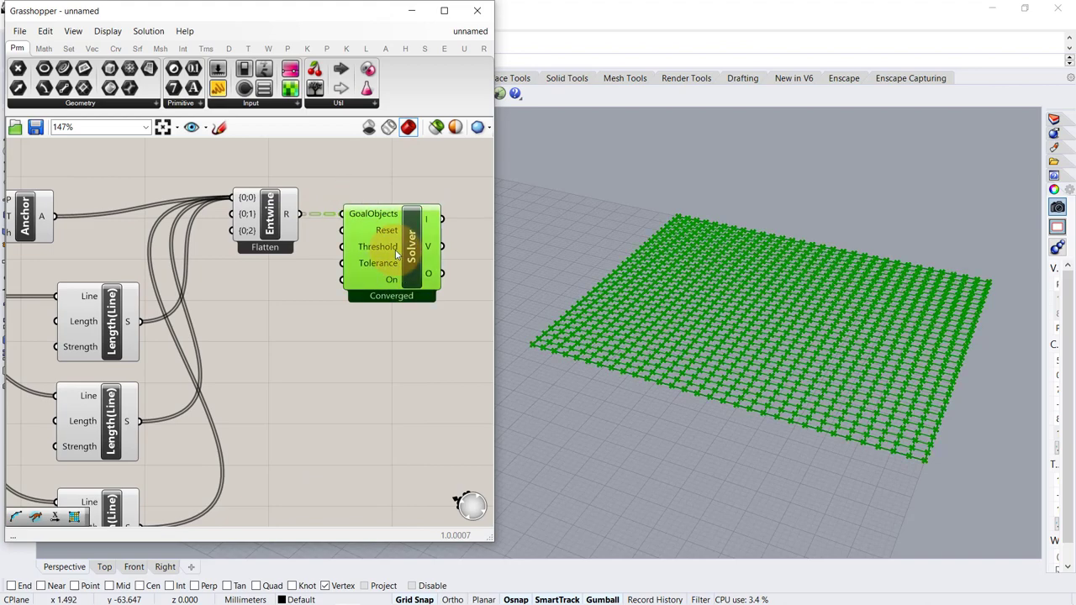
left_click(299, 253)
left_click_drag(385, 244, 434, 239)
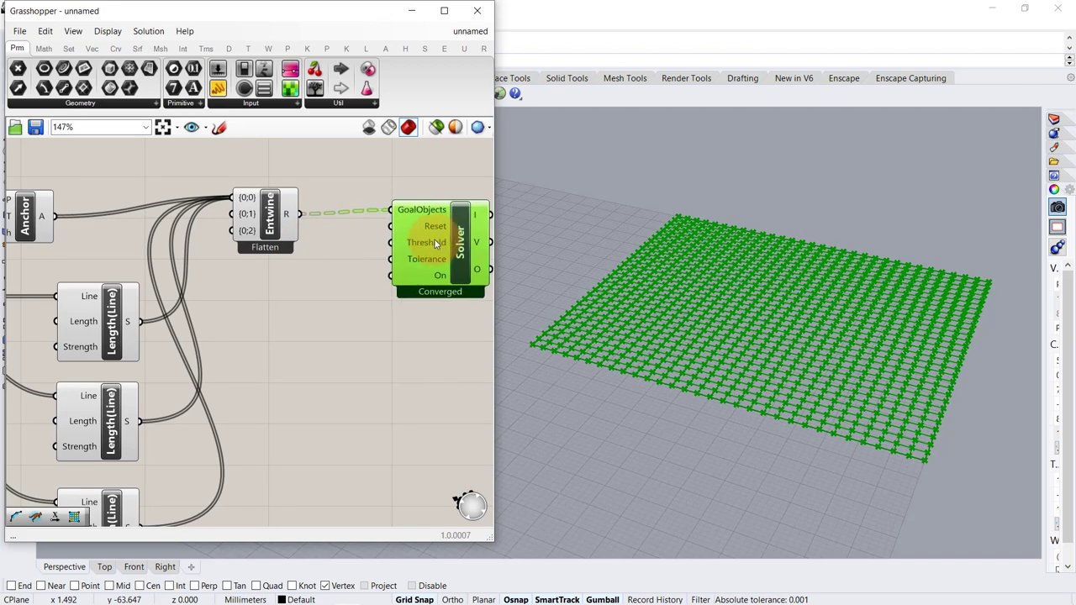
left_click(297, 286)
- Add a Button below Entwine and connect it to the Solver's Reset input
double_click(293, 289)
type("button")
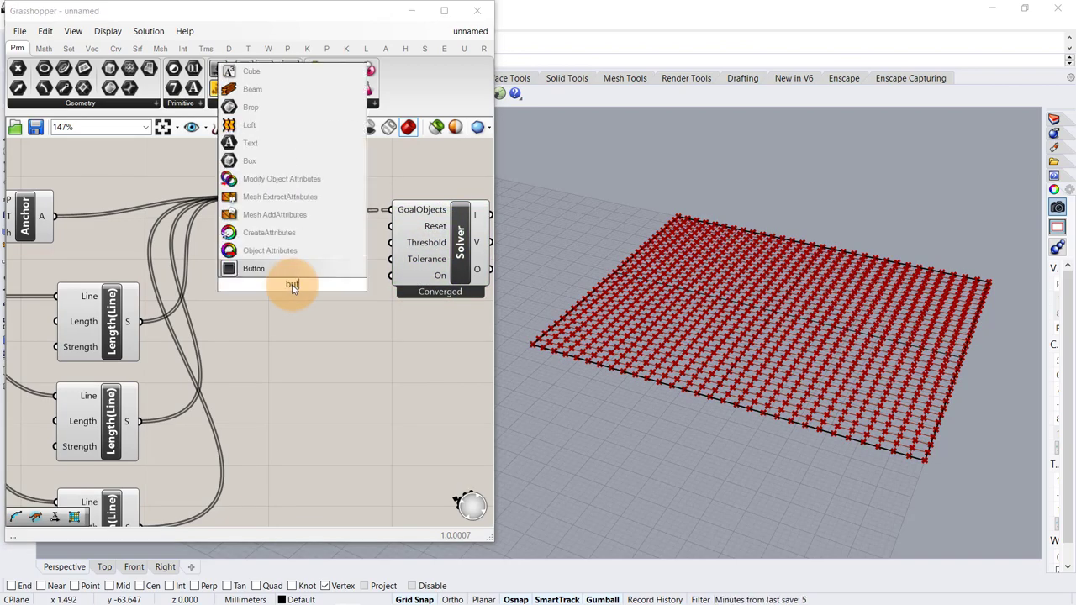
left_click(295, 267)
left_click_drag(336, 284, 388, 228)
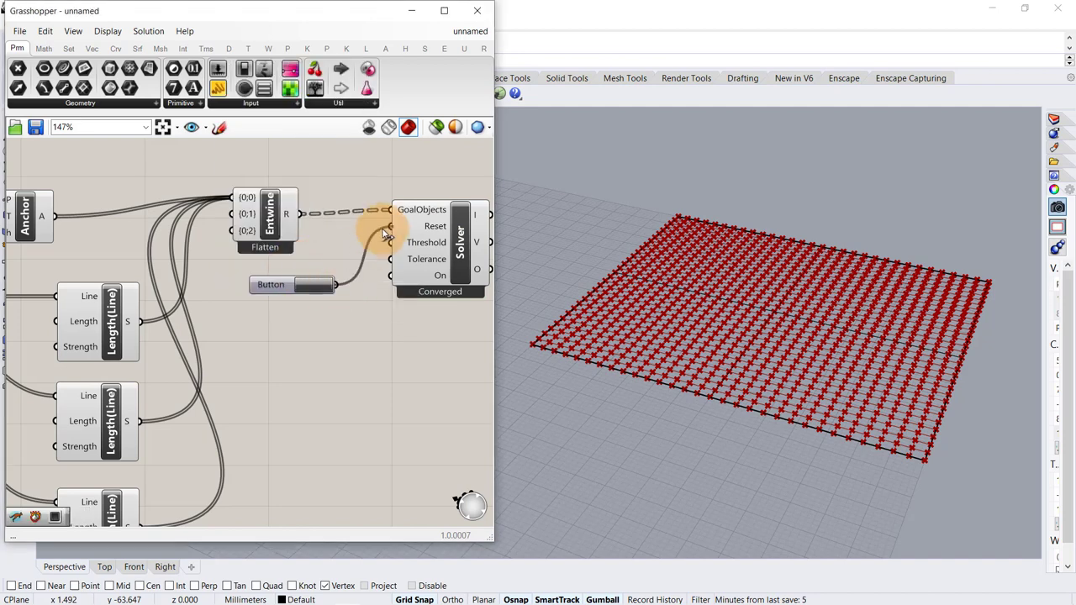
- Add a Boolean Toggle to the Solver's On input, switch it to True and back to False
double_click(311, 340)
type("to")
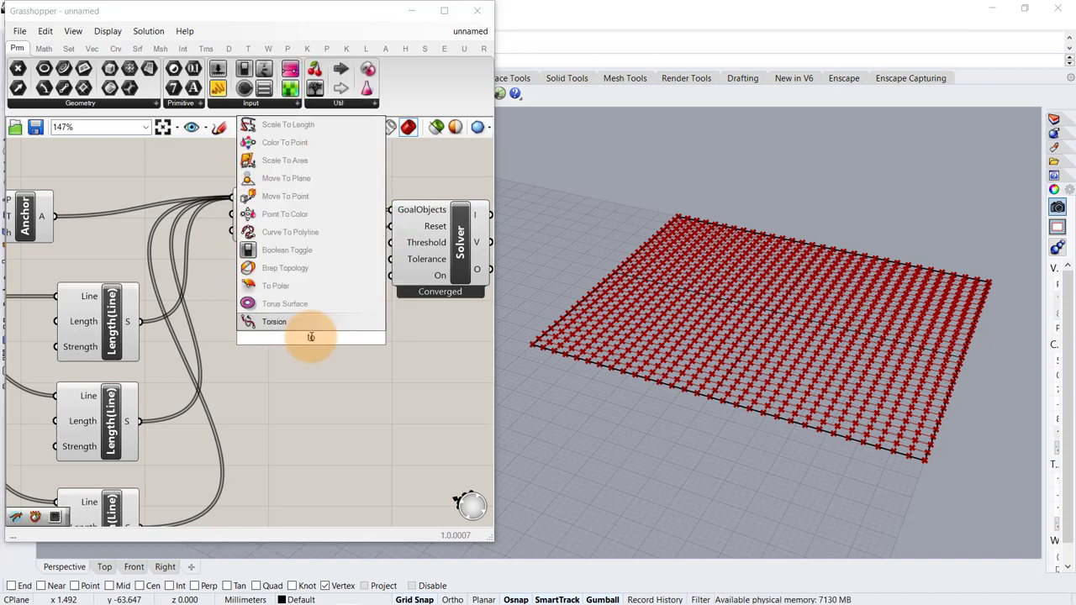
left_click(286, 250)
left_click_drag(355, 337, 391, 277)
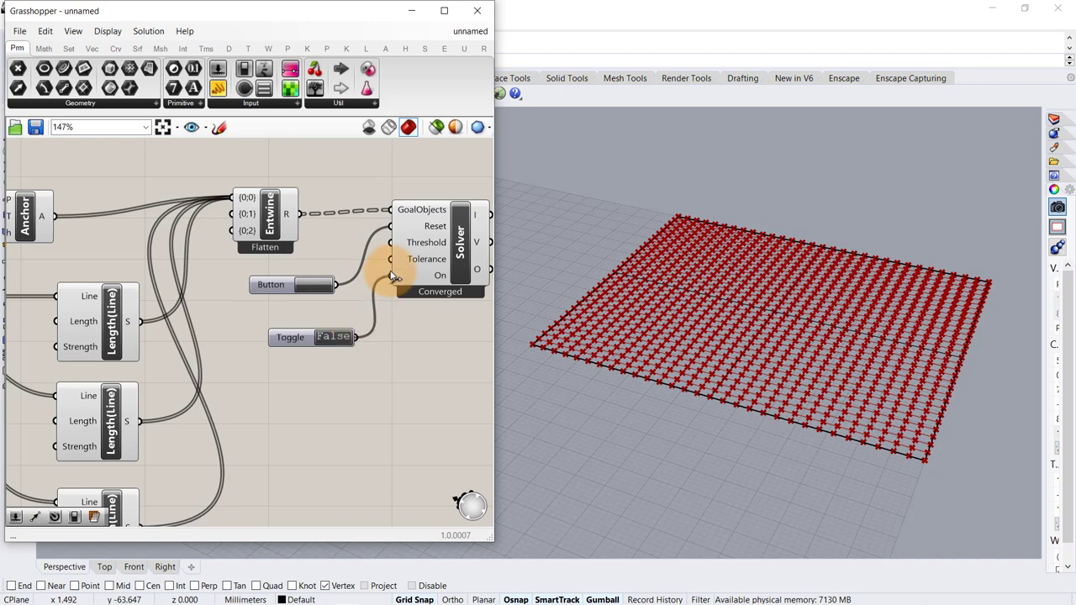
left_click(344, 340)
double_click(344, 340)
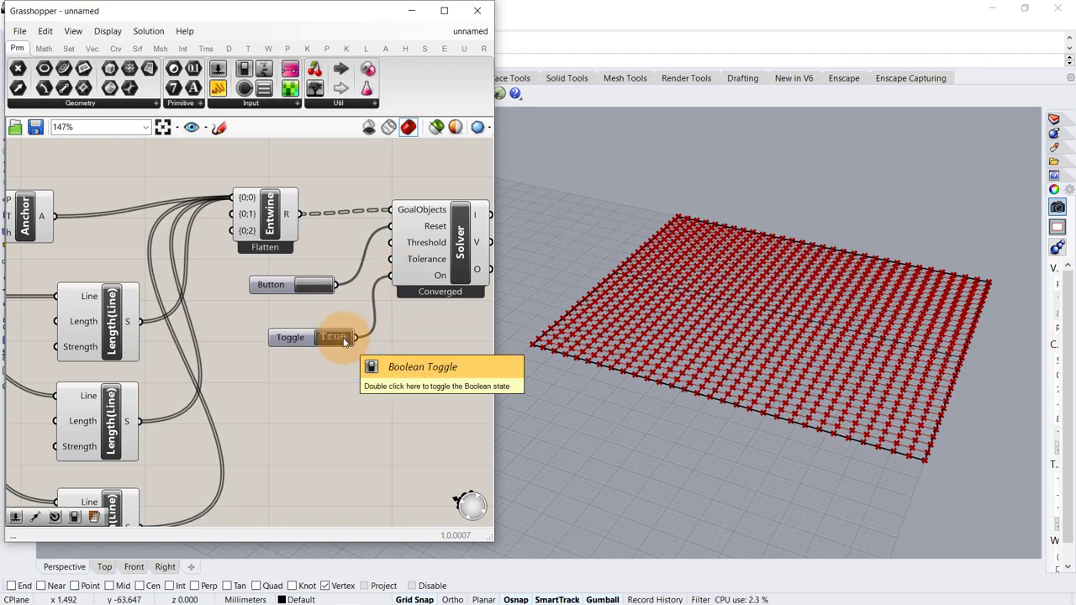
double_click(344, 338)
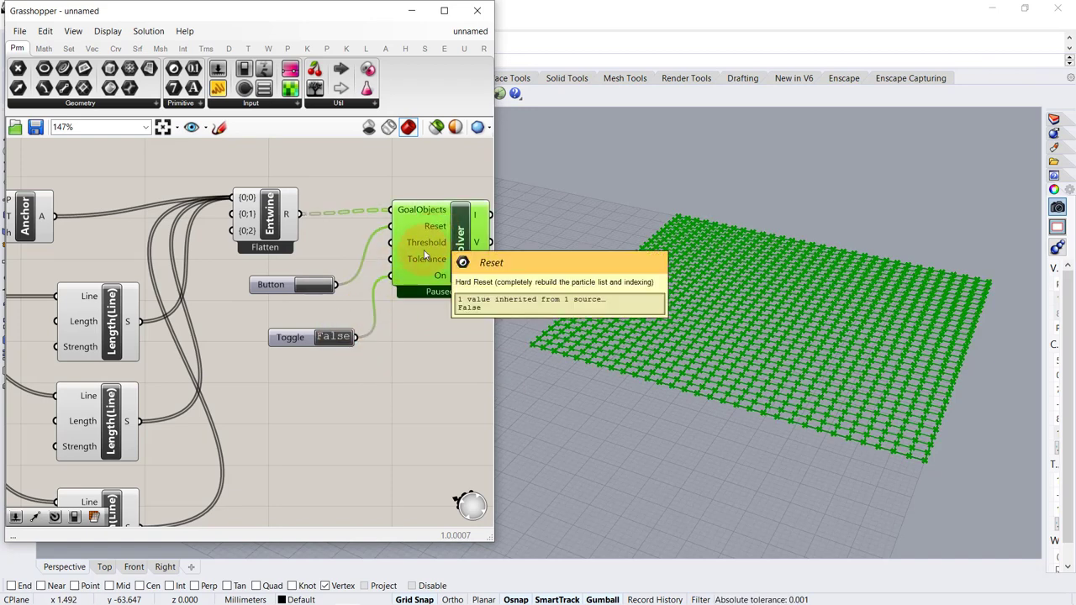
left_click(392, 335)
- Add a second Anchor goal and align it above the existing Anchor
scroll(350, 314, "down", 2)
right_click_drag(194, 231, 292, 295)
scroll(181, 252, "up", 3)
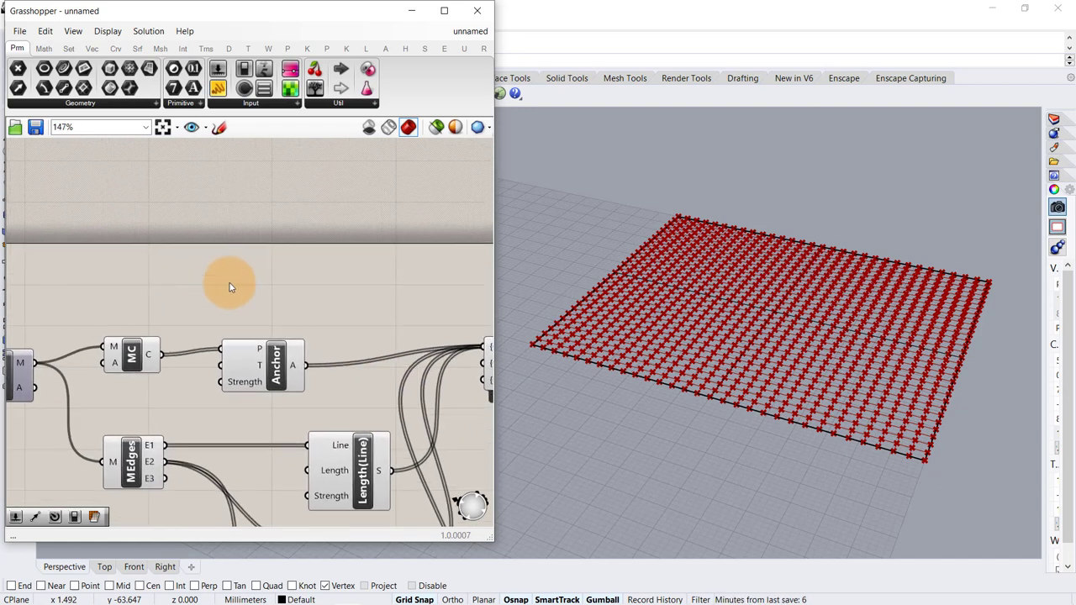
double_click(229, 286)
type("anch")
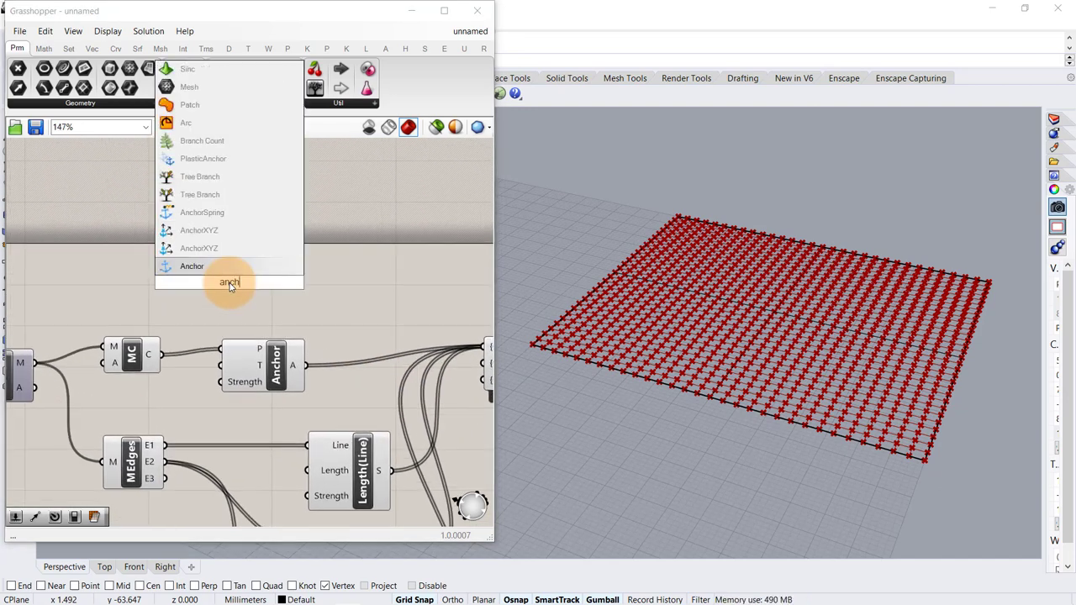
key("Return")
left_click_drag(267, 273, 281, 271)
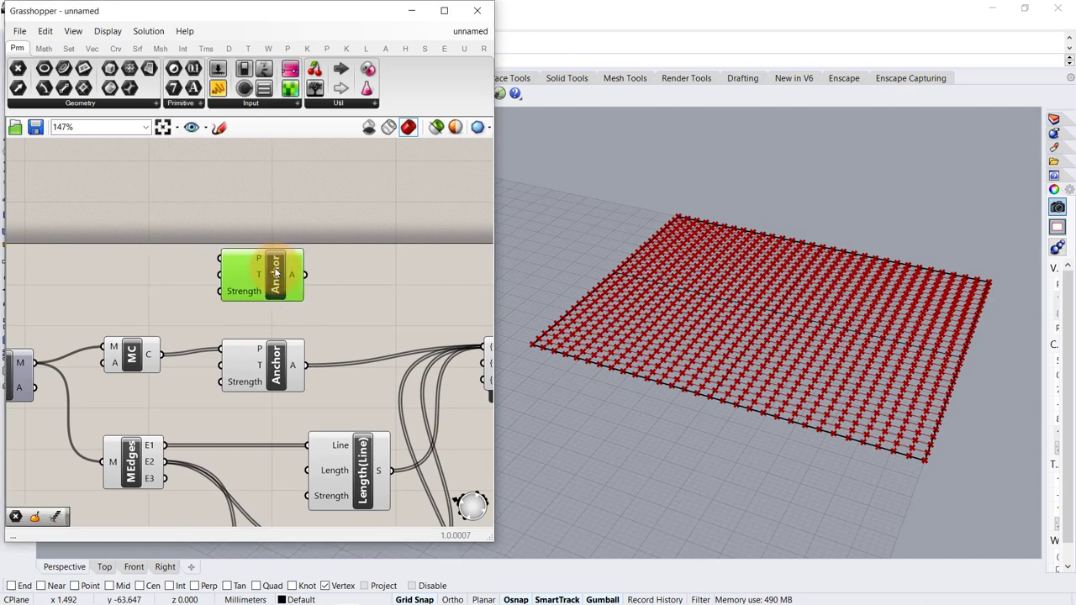
left_click(210, 267)
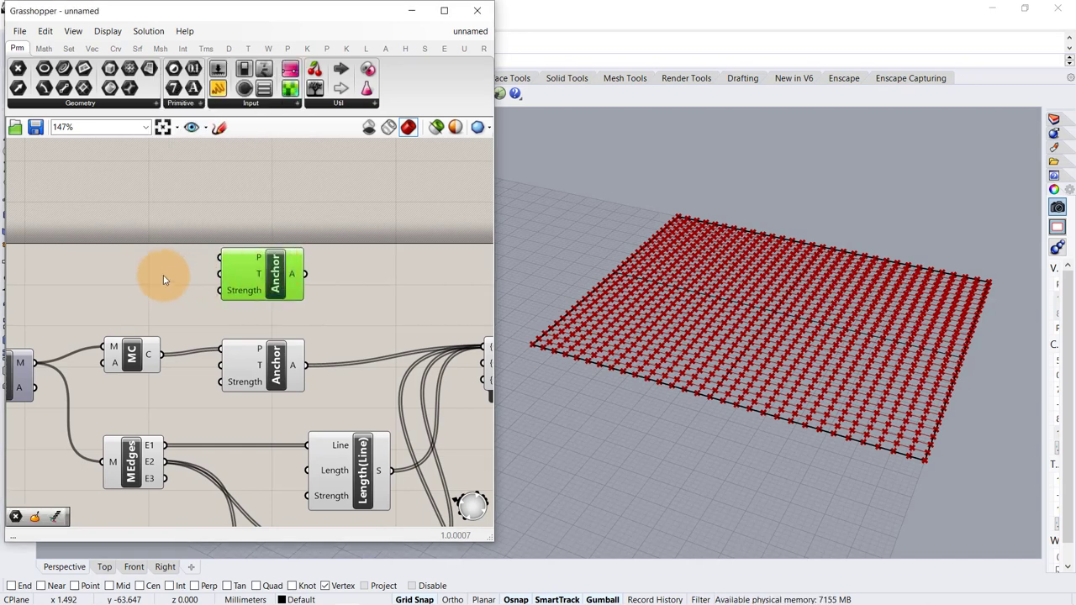
- Add a Point parameter and place it next to the new Anchor's P input
double_click(110, 266)
type("pt")
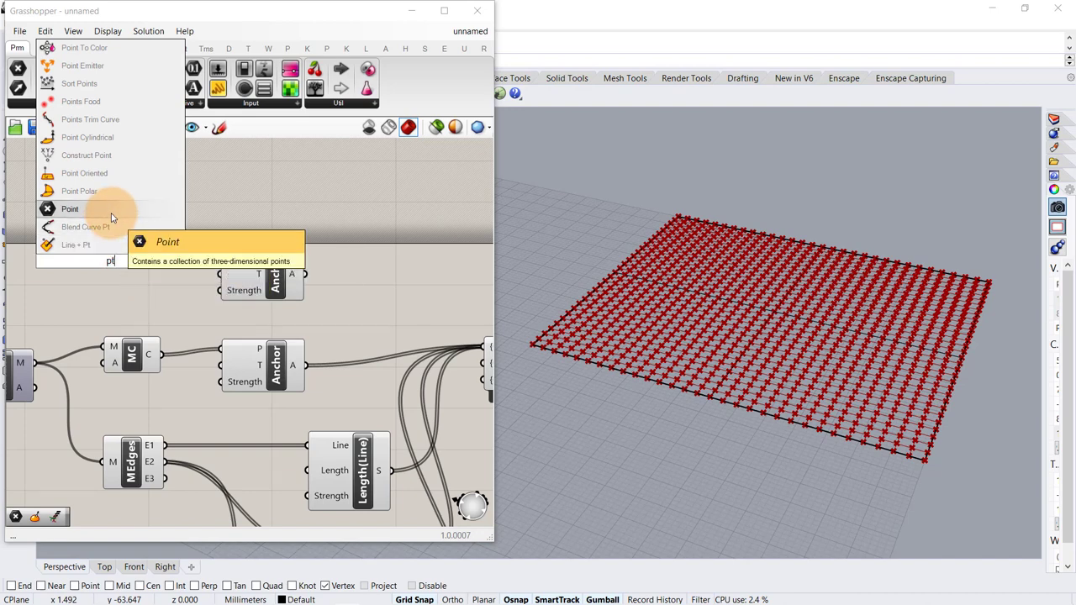
left_click(112, 217)
left_click_drag(120, 259, 161, 258)
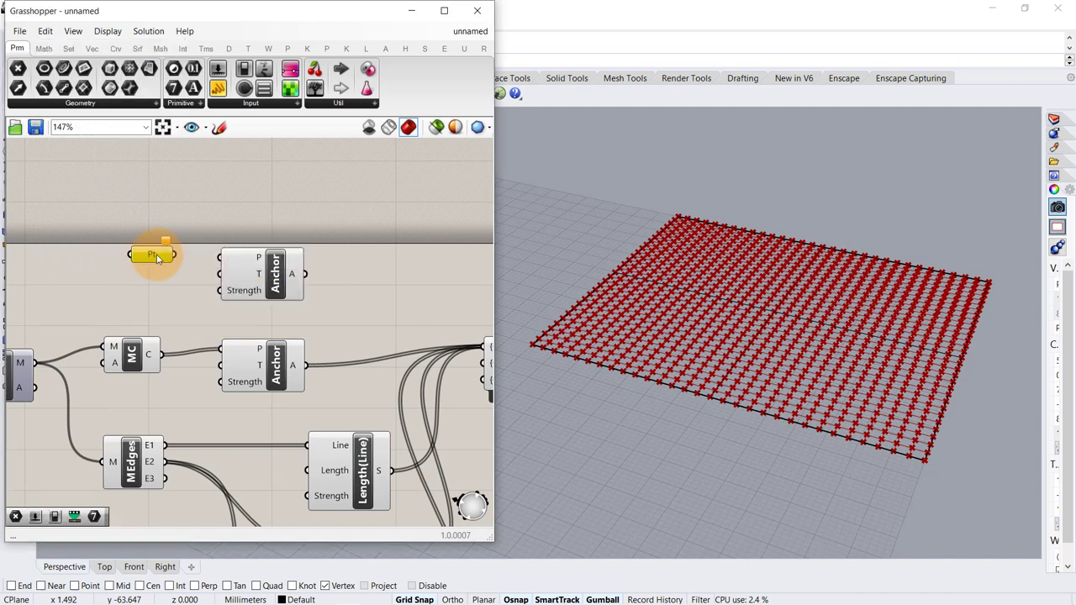
- Set the Point parameter to one point on the plane's front edge, at x 35, y 0, where the center line meets it
right_click(156, 256)
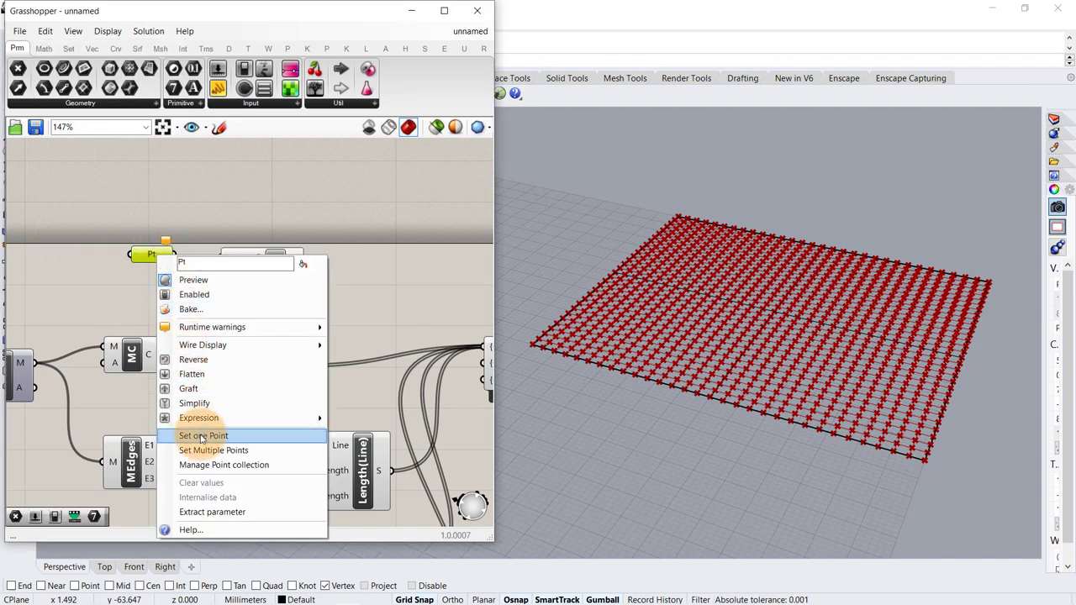
left_click(202, 438)
scroll(580, 333, "down", 4)
right_click_drag(577, 350, 689, 306)
scroll(679, 304, "up", 7)
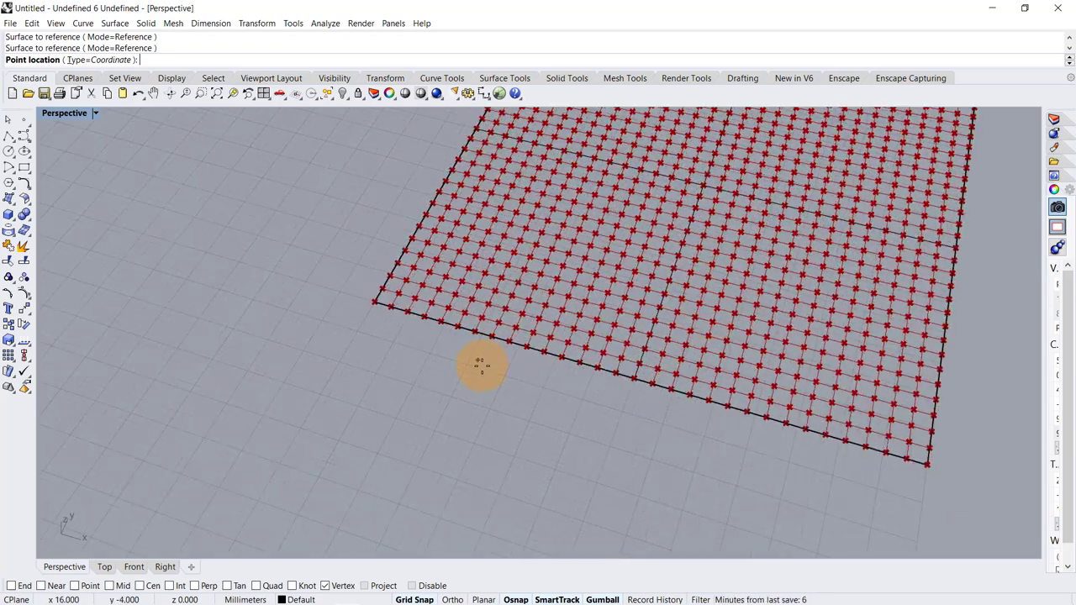
scroll(481, 365, "up", 5)
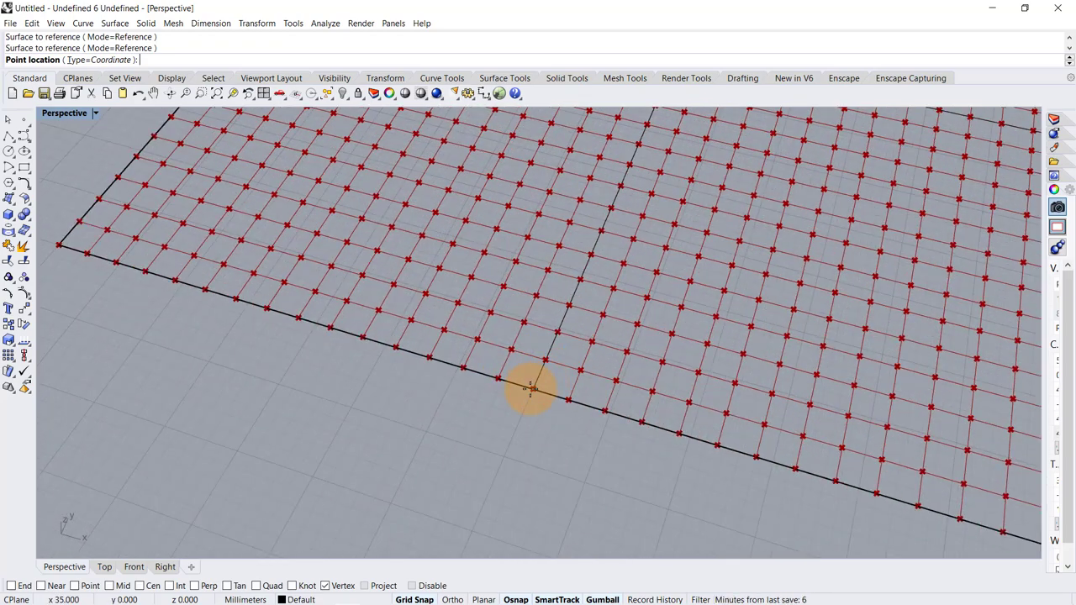
left_click(529, 388)
- Turn off the preview of every component except the new Point parameter and the upper Anchor
right_click_drag(204, 311, 188, 237)
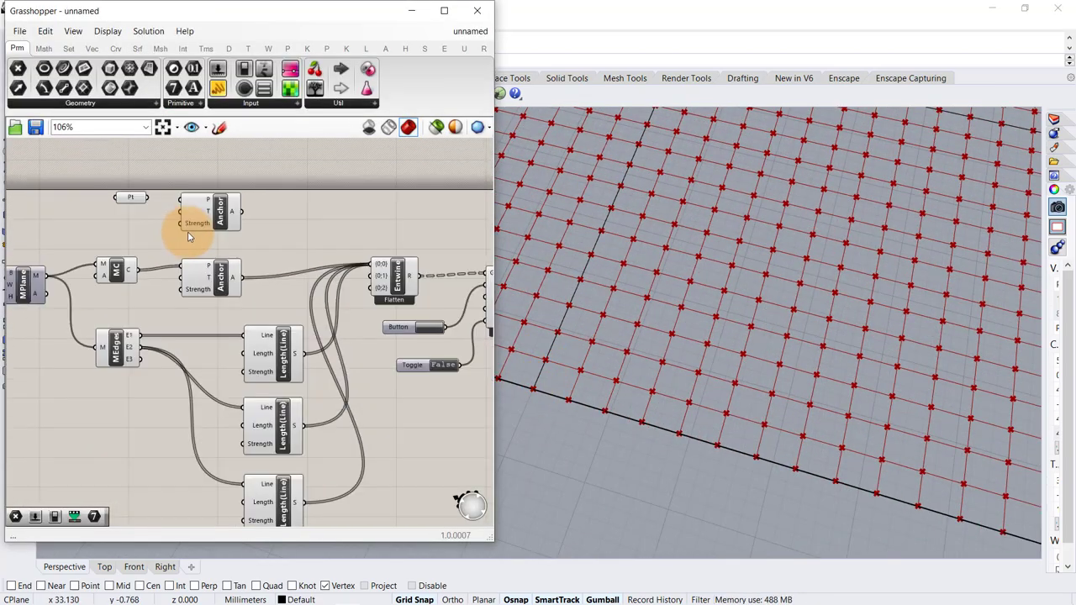
scroll(336, 271, "down", 4)
left_click_drag(449, 459, 73, 257)
middle_click(236, 273)
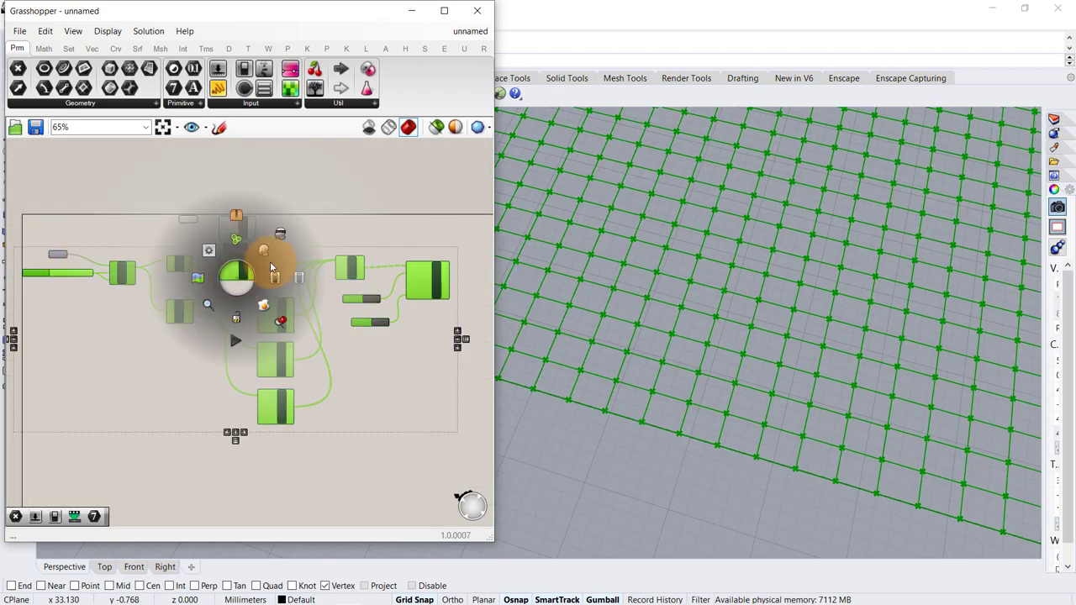
left_click(280, 234)
left_click(298, 220)
- Connect the Point parameter to the P input of the upper Anchor
scroll(160, 227, "up", 8)
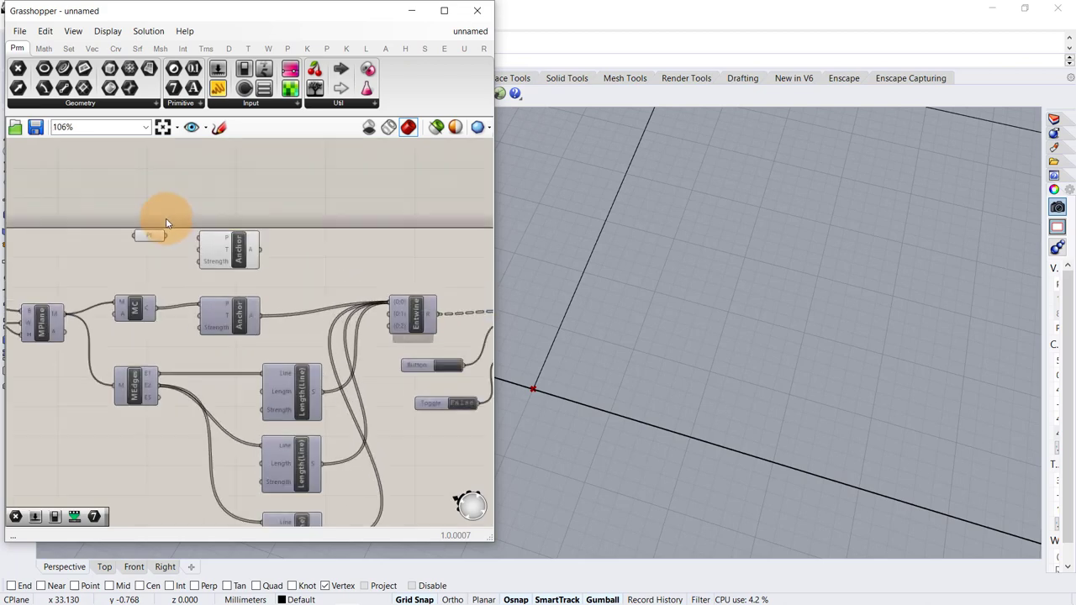
left_click(153, 253)
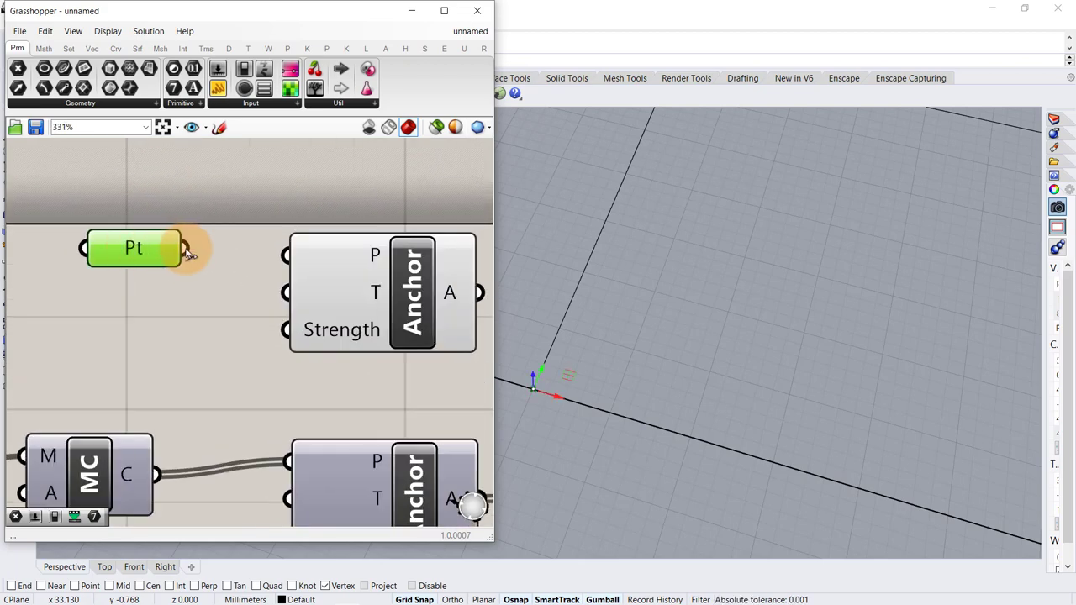
left_click_drag(190, 254, 286, 255)
left_click(193, 307)
scroll(154, 294, "down", 2)
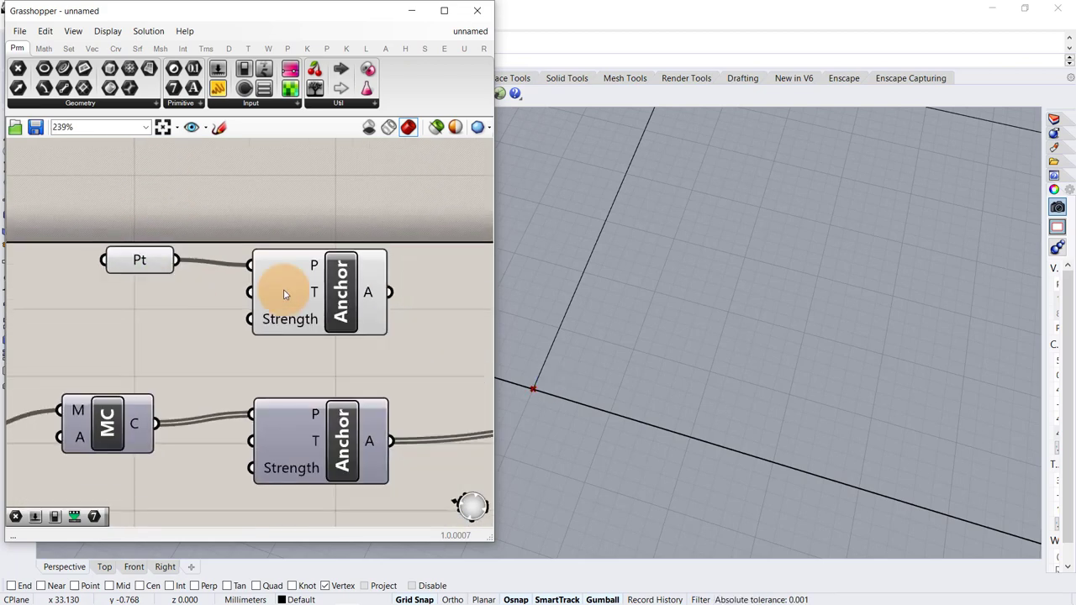
- Add a second Point parameter set to the same edge point (35, 0, 0) and connect it to the upper Anchor's T input
double_click(132, 304)
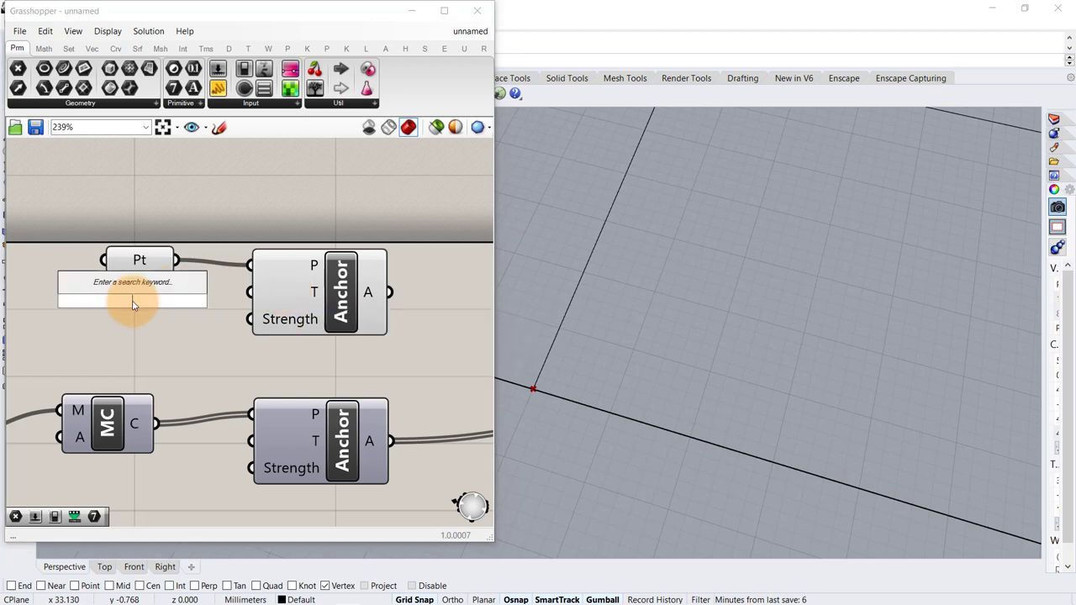
type("pt")
left_click(132, 251)
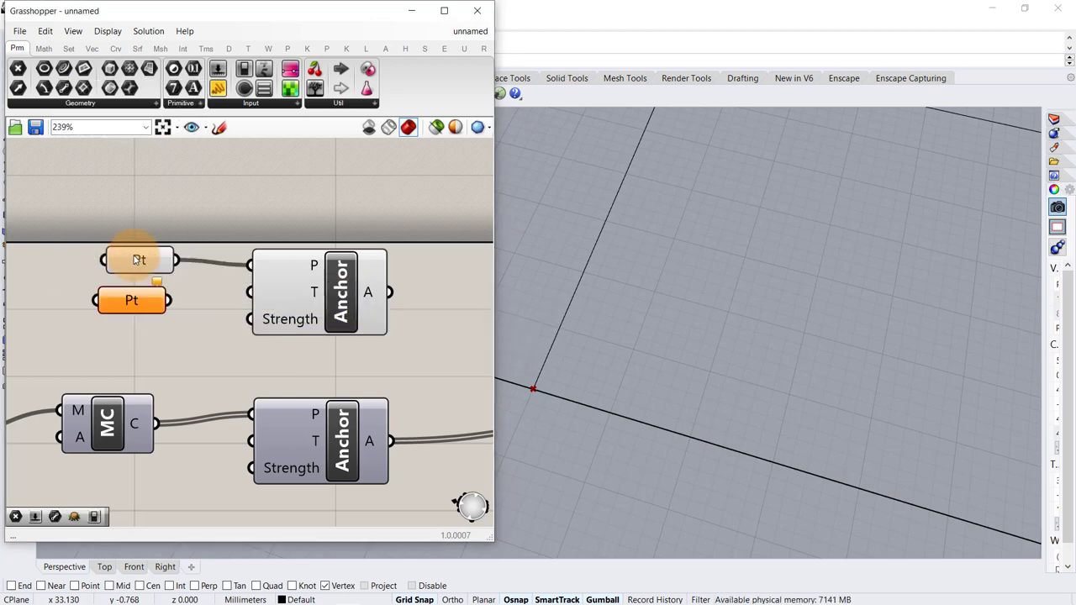
right_click(146, 305)
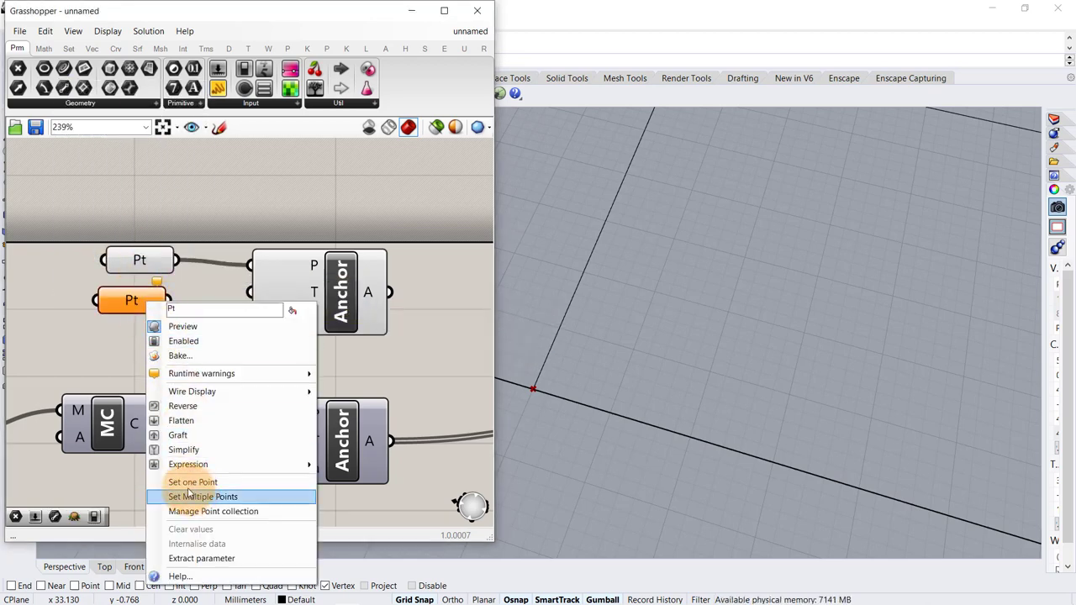
left_click(201, 480)
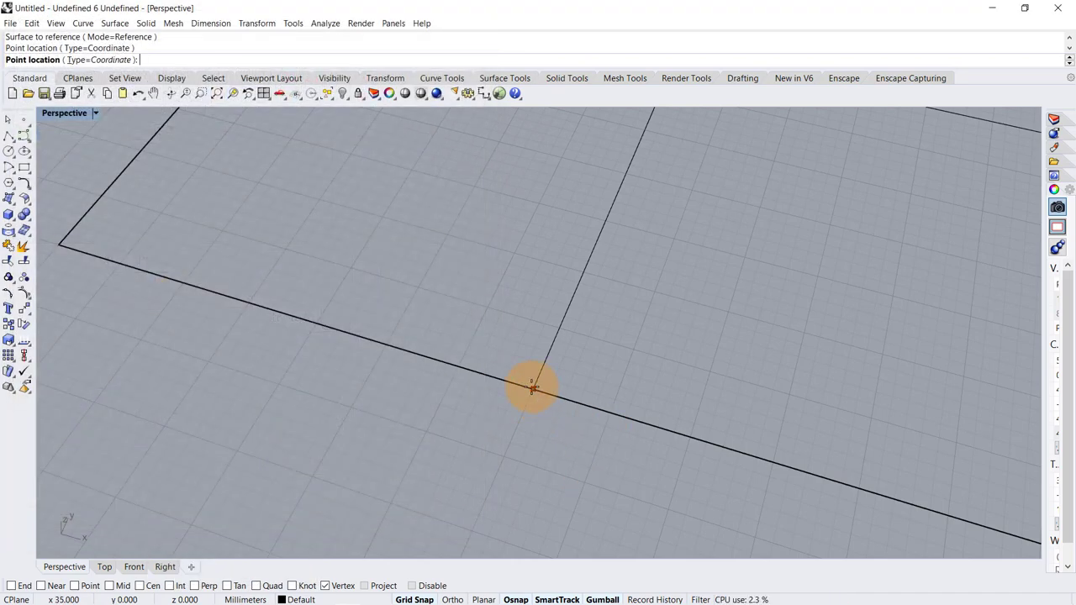
left_click(532, 388)
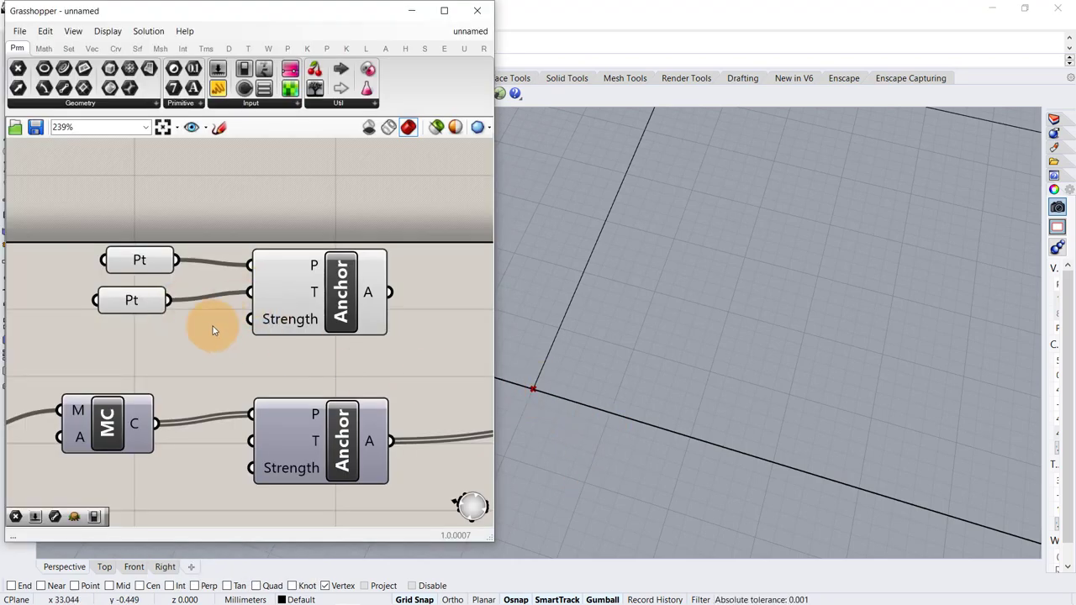
left_click(304, 311)
left_click(148, 308)
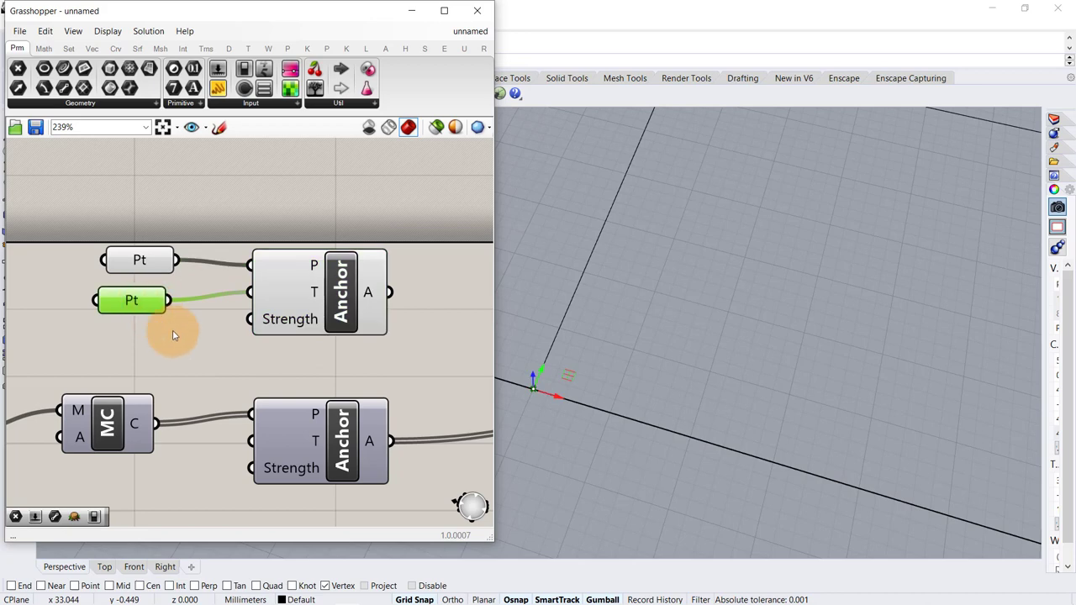
- Duplicate the upper Anchor with its two connected Point parameters and place the copy directly above the original
left_click(180, 307)
scroll(206, 295, "down", 3)
right_click_drag(260, 251, 219, 246)
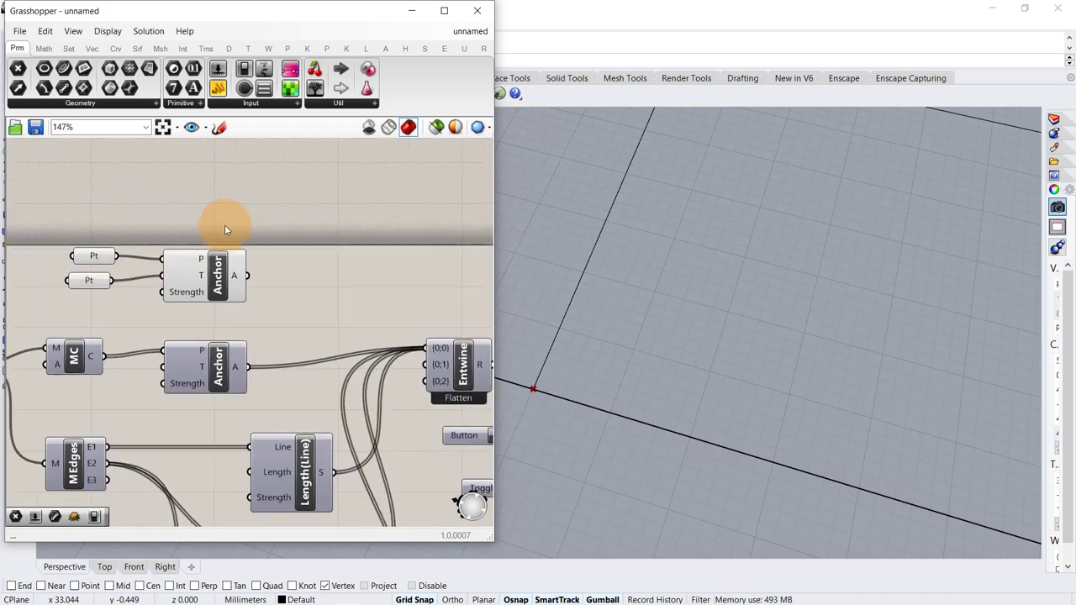
left_click_drag(225, 229, 64, 305)
key("ctrl+c")
key("ctrl+v")
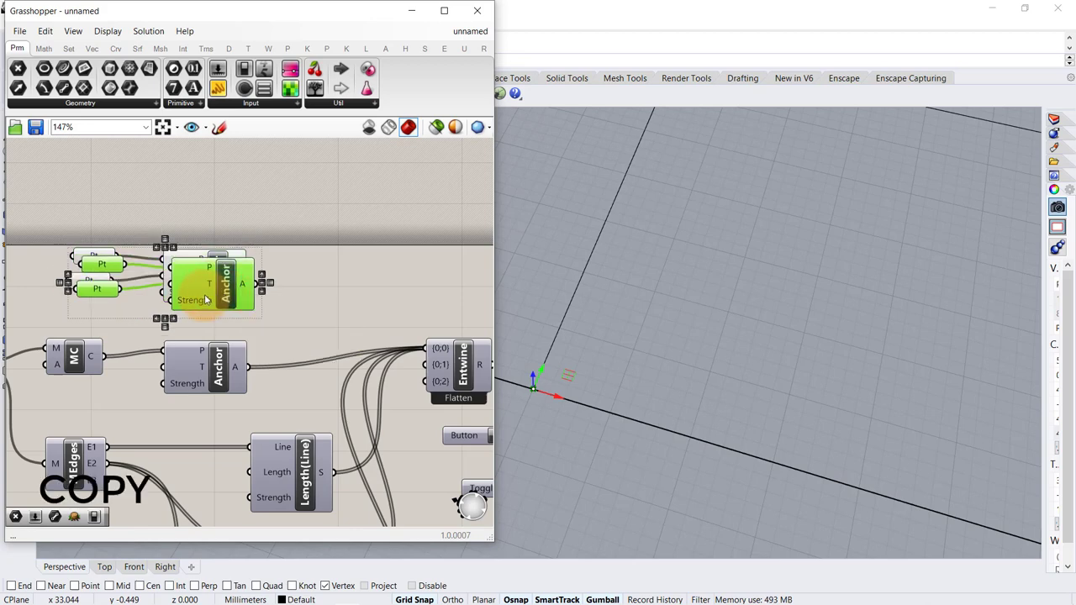
left_click_drag(205, 300, 198, 216)
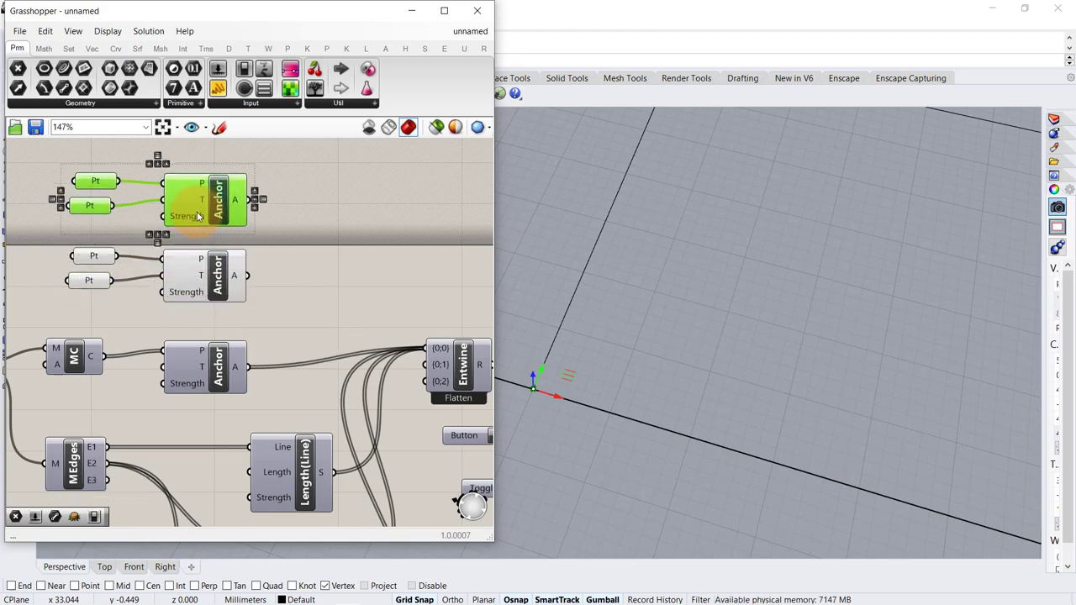
left_click(312, 253)
- Set both Point parameters of the copied Anchor to the point where the center line meets the plane's back edge
scroll(606, 308, "down", 5)
scroll(673, 211, "up", 5)
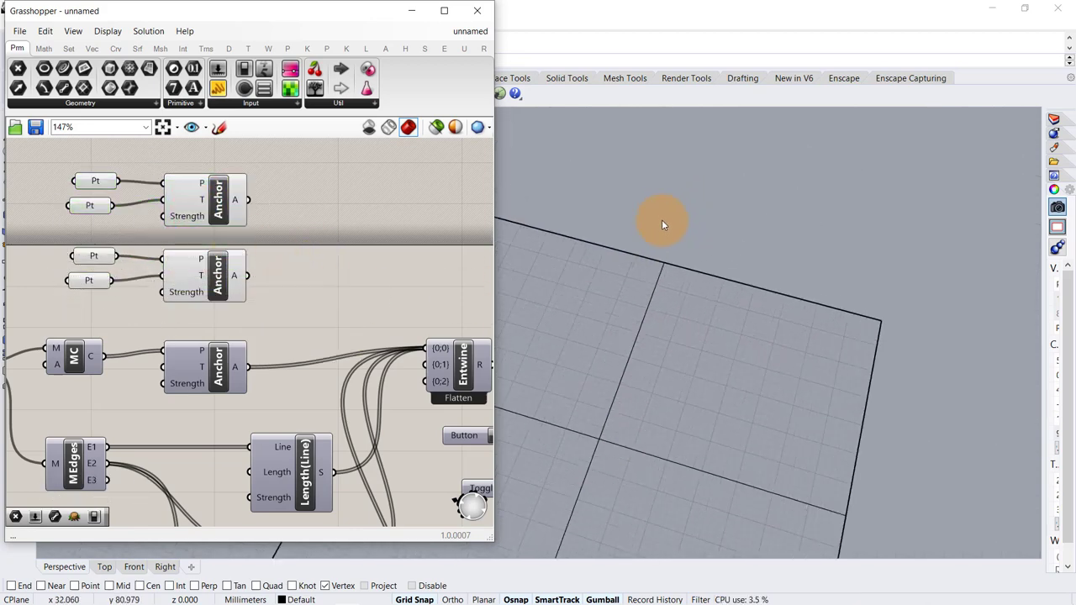
right_click(108, 185)
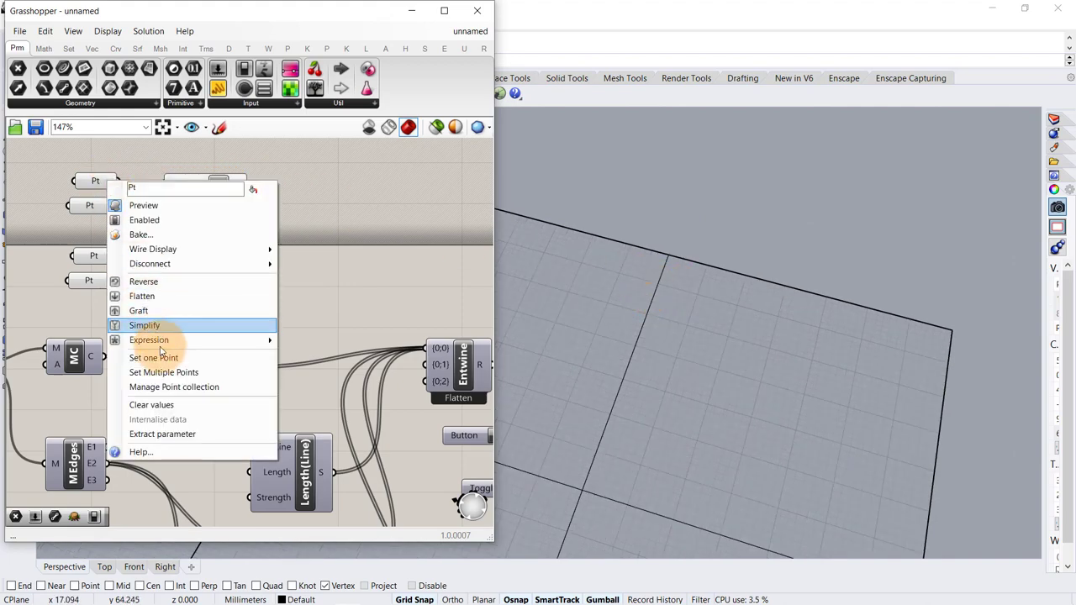
left_click(164, 355)
left_click(669, 255)
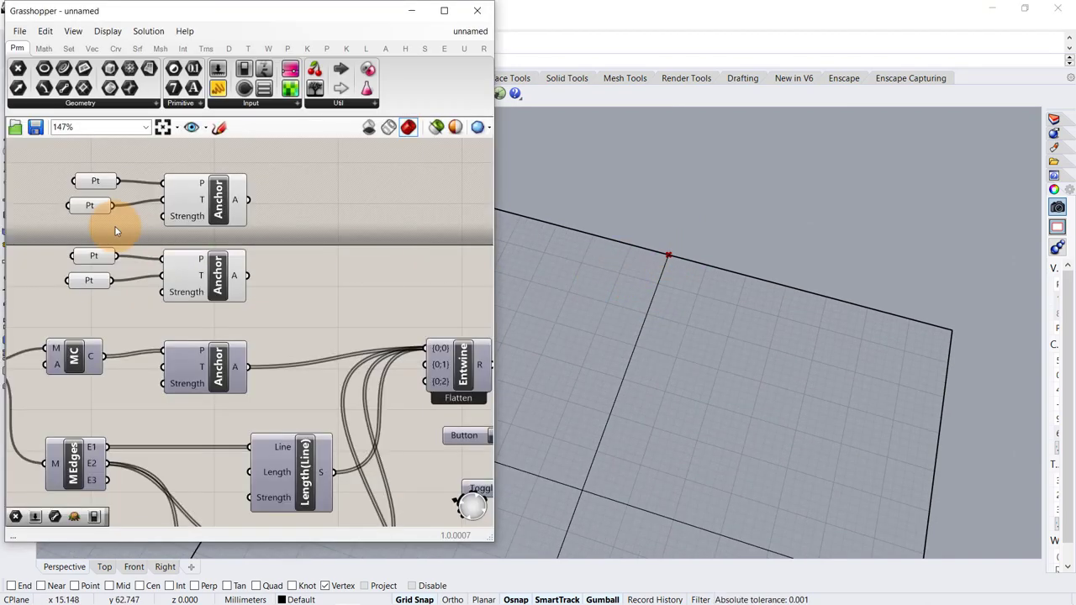
right_click(91, 210)
left_click(130, 381)
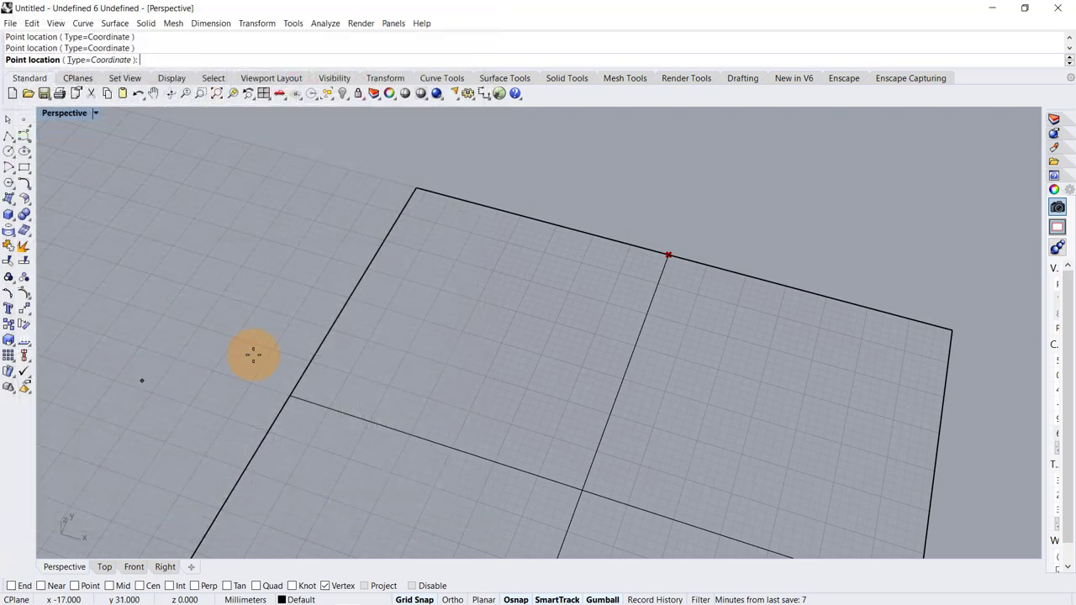
left_click(669, 255)
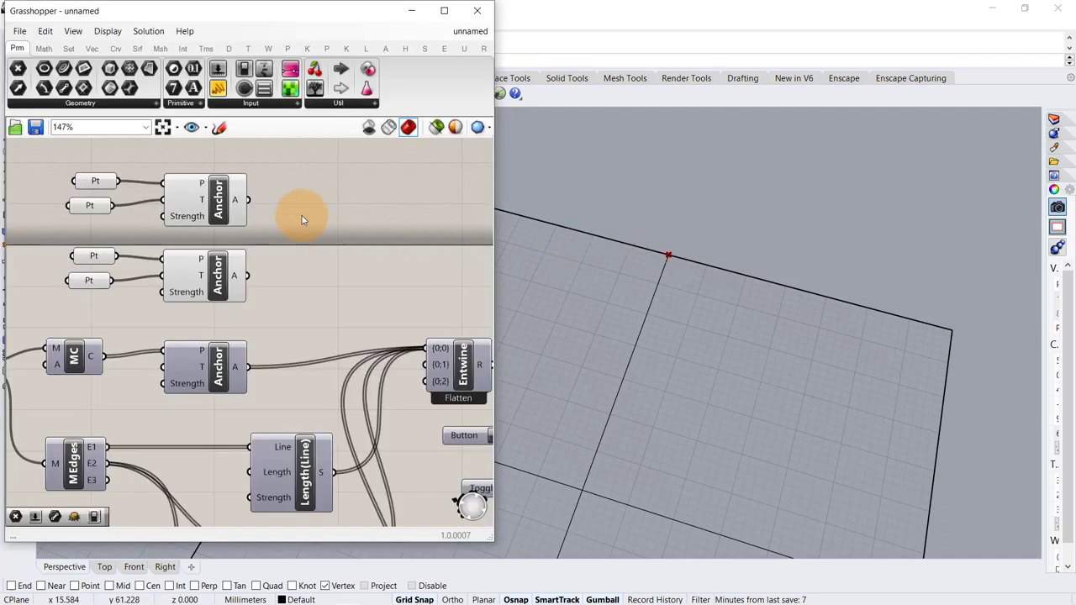
- Raise the target points feeding the T inputs of both upper Anchors together by about 30 mm along Z
scroll(674, 212, "down", 5)
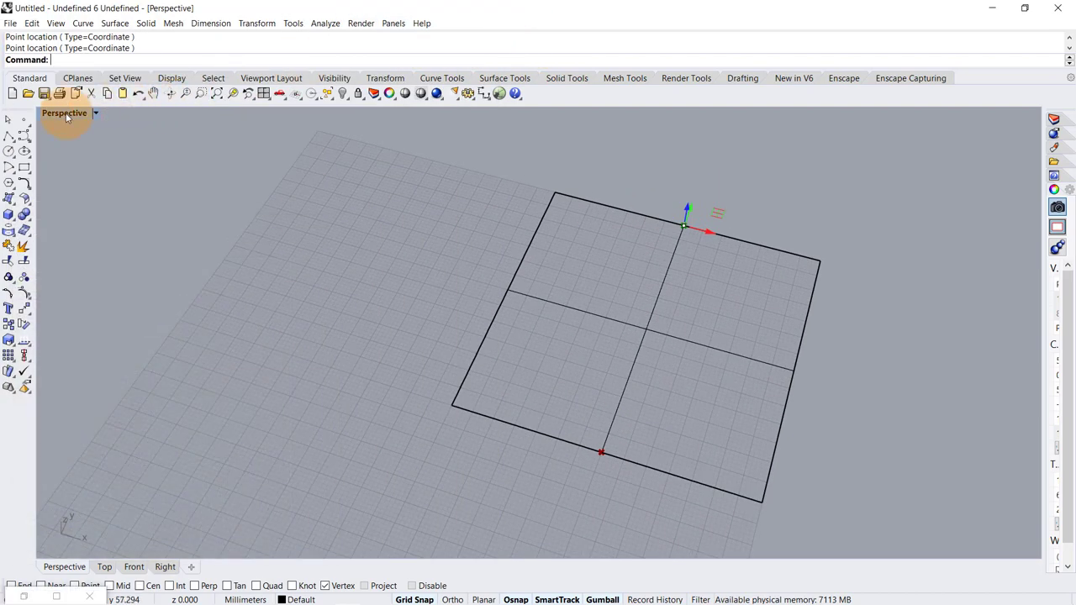
double_click(67, 115)
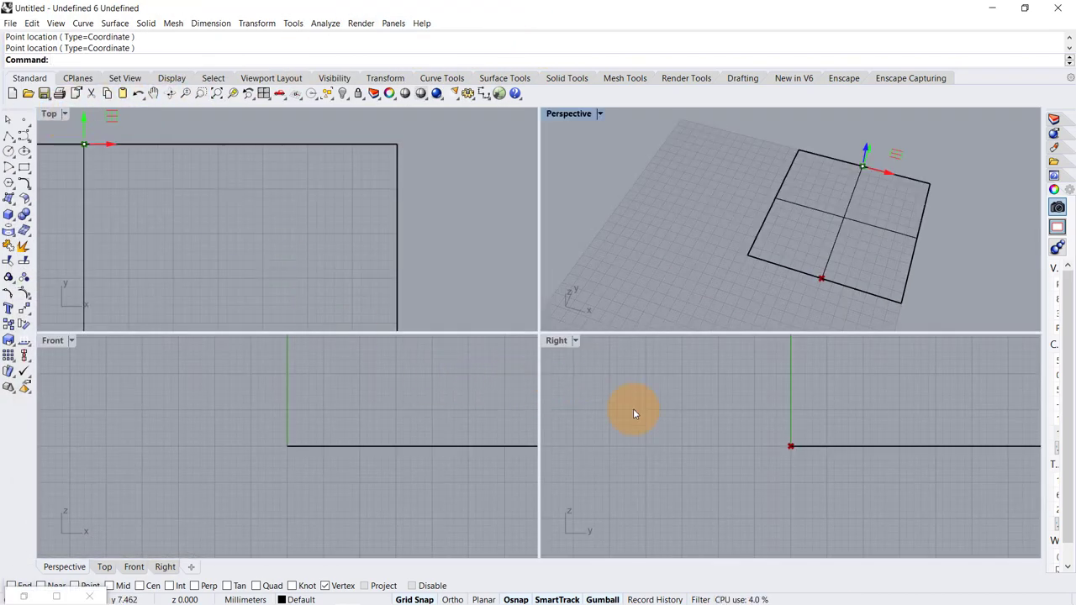
scroll(720, 437, "down", 16)
scroll(828, 405, "up", 10)
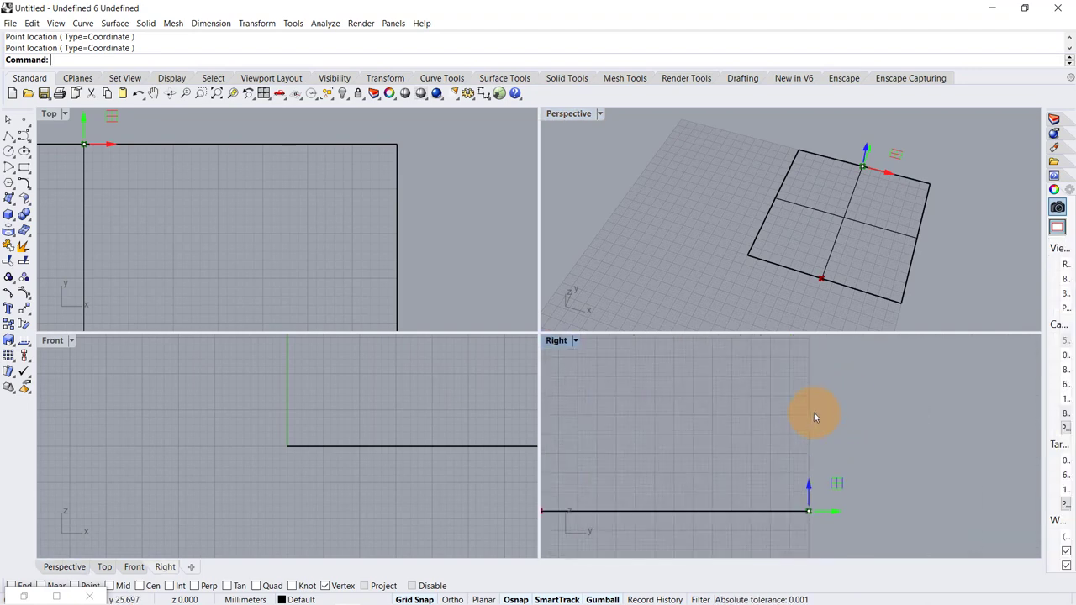
left_click(24, 596)
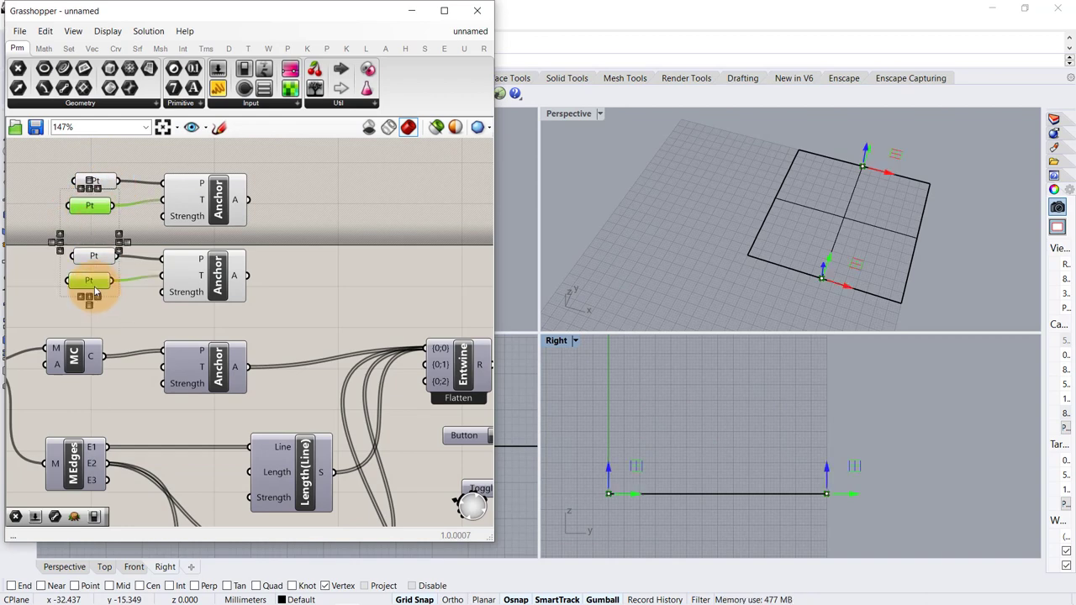
left_click_drag(610, 478, 614, 461)
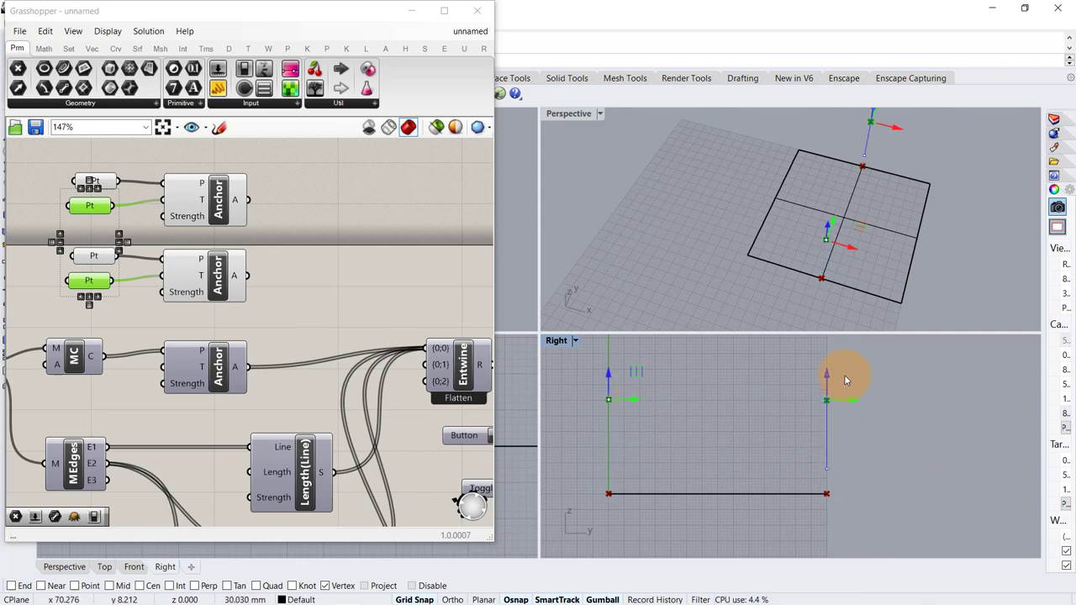
right_click_drag(943, 278, 624, 176)
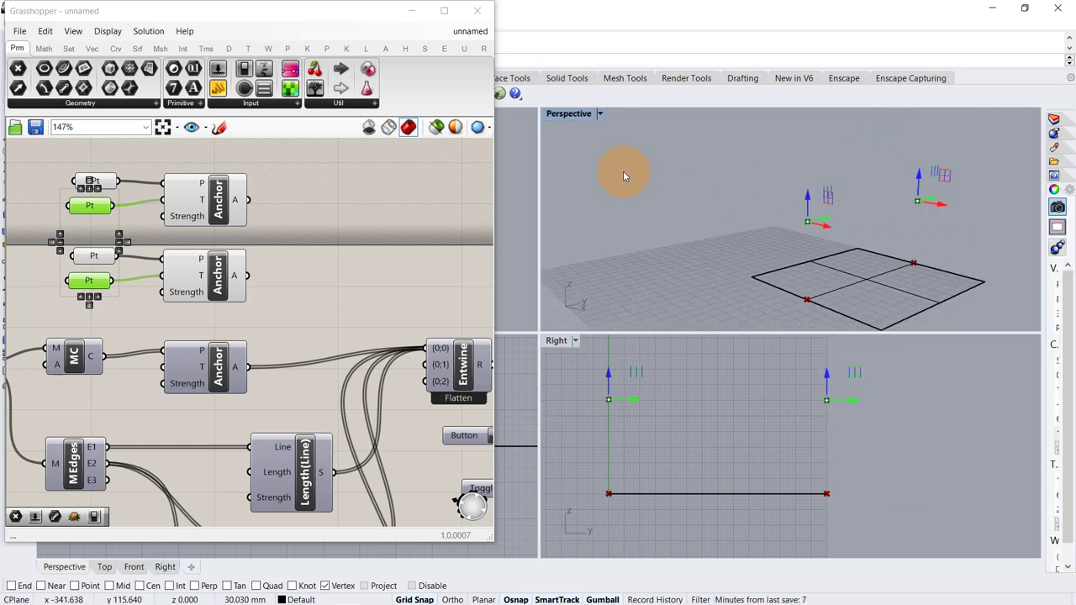
double_click(578, 117)
right_click_drag(706, 294, 584, 296)
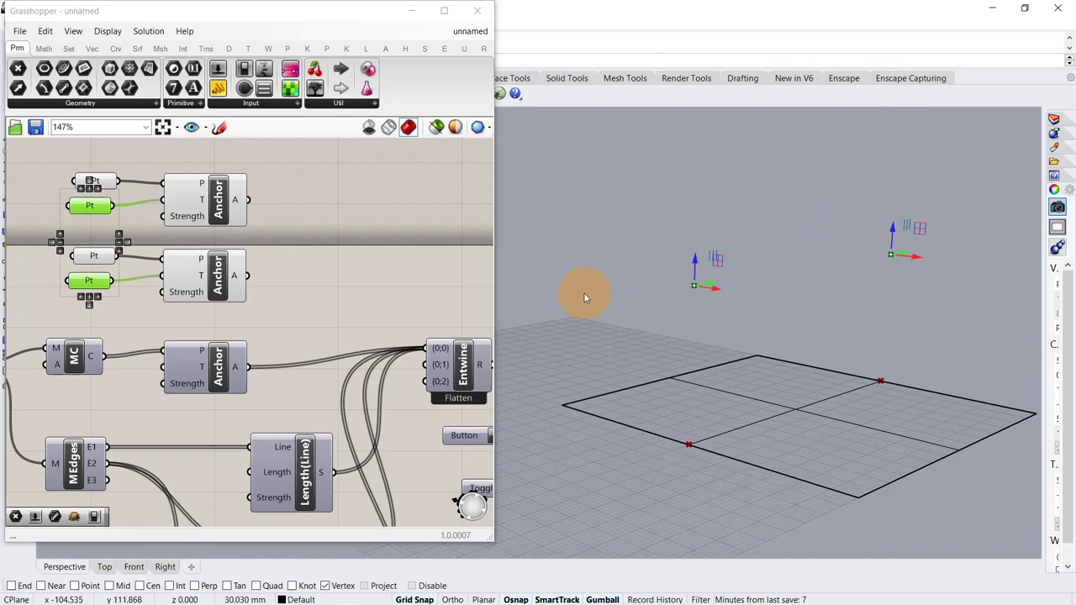
left_click_drag(124, 157, 68, 306)
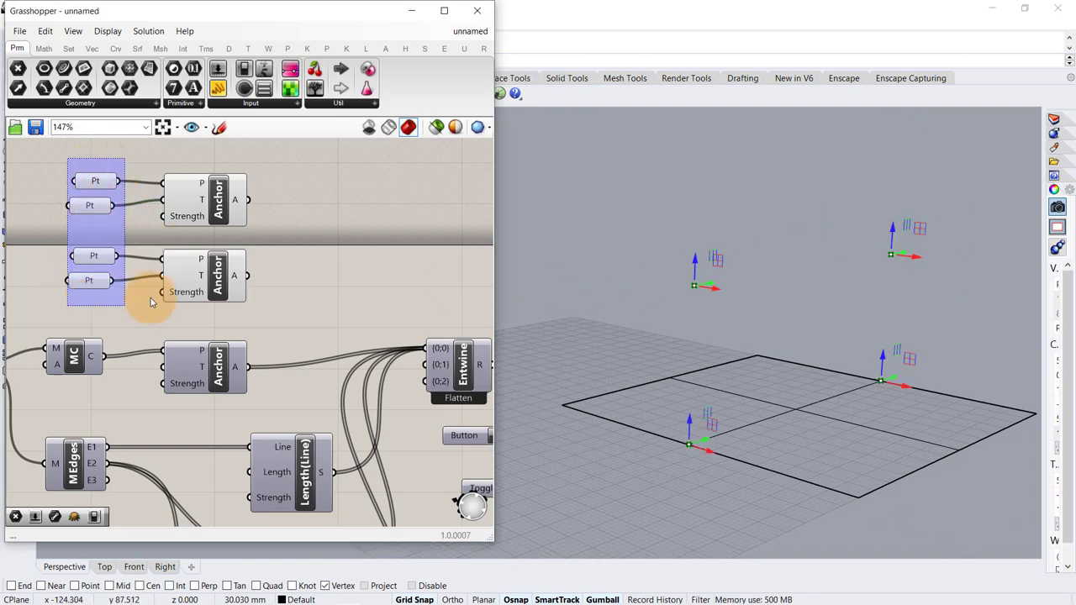
left_click(286, 247)
- Connect the output of the topmost Anchor to the {0;1} input of Entwine
scroll(286, 247, "down", 1)
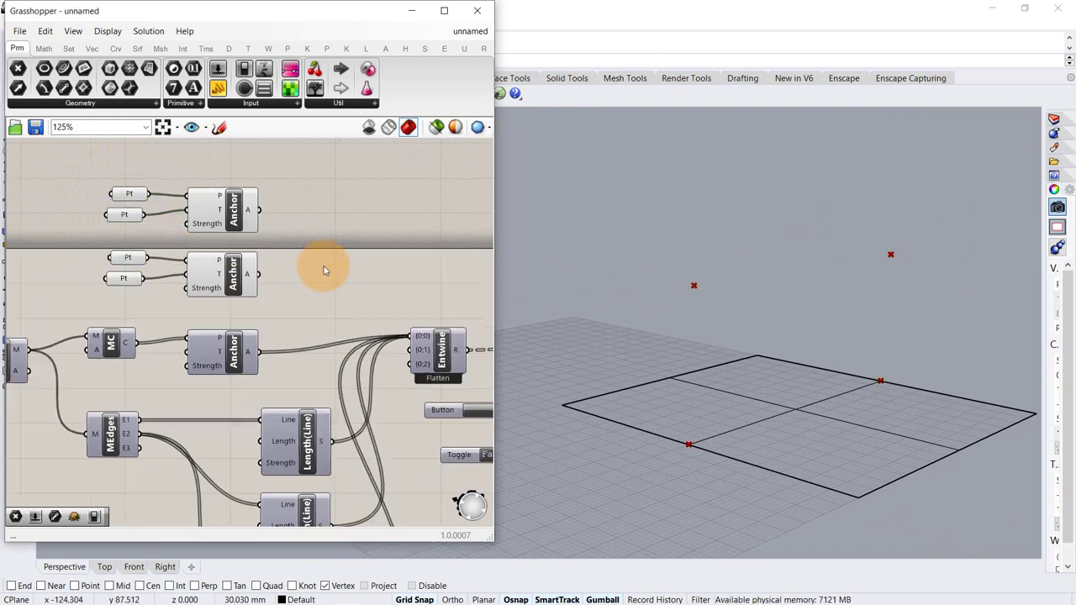
right_click_drag(352, 248, 329, 239)
scroll(328, 239, "up", 1)
left_click_drag(232, 201, 395, 356)
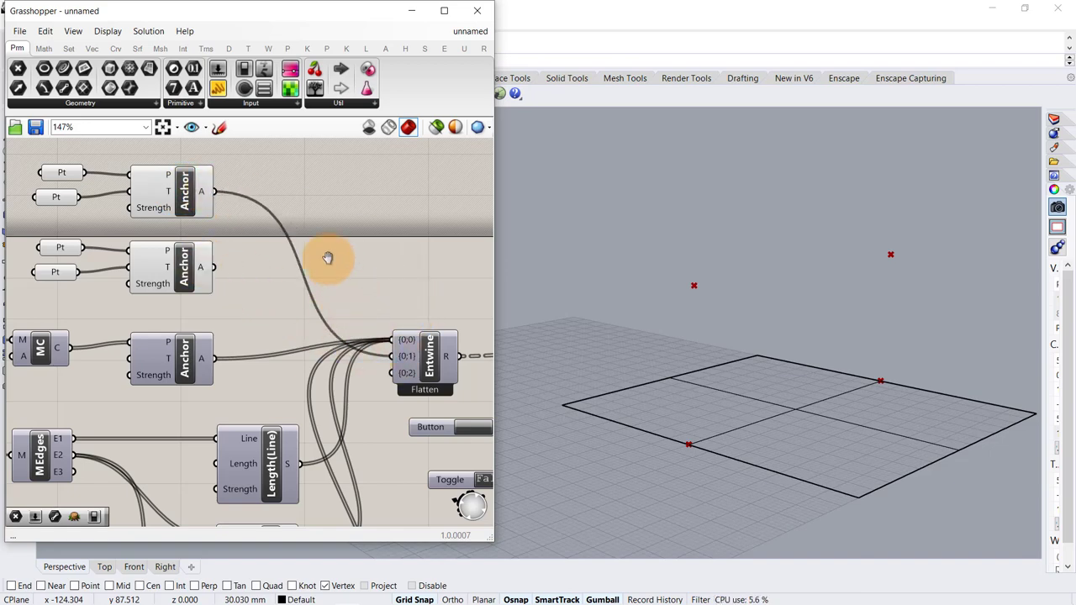
- Turn on the Solver's preview and start it by switching its toggle to True
scroll(328, 258, "down", 3)
middle_click(443, 315)
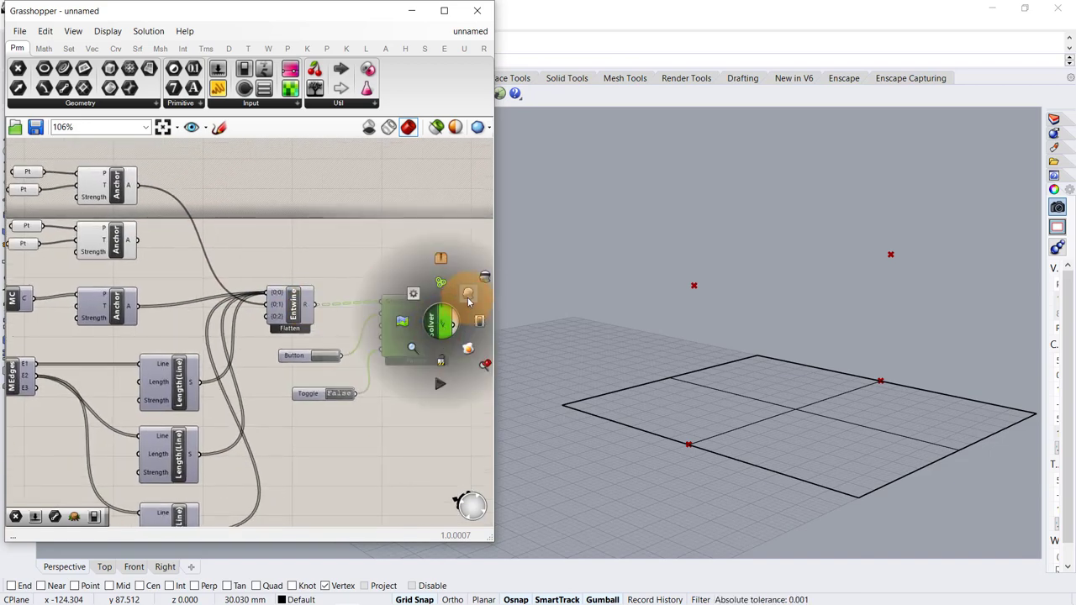
left_click(468, 302)
left_click(404, 384)
scroll(350, 398, "up", 2)
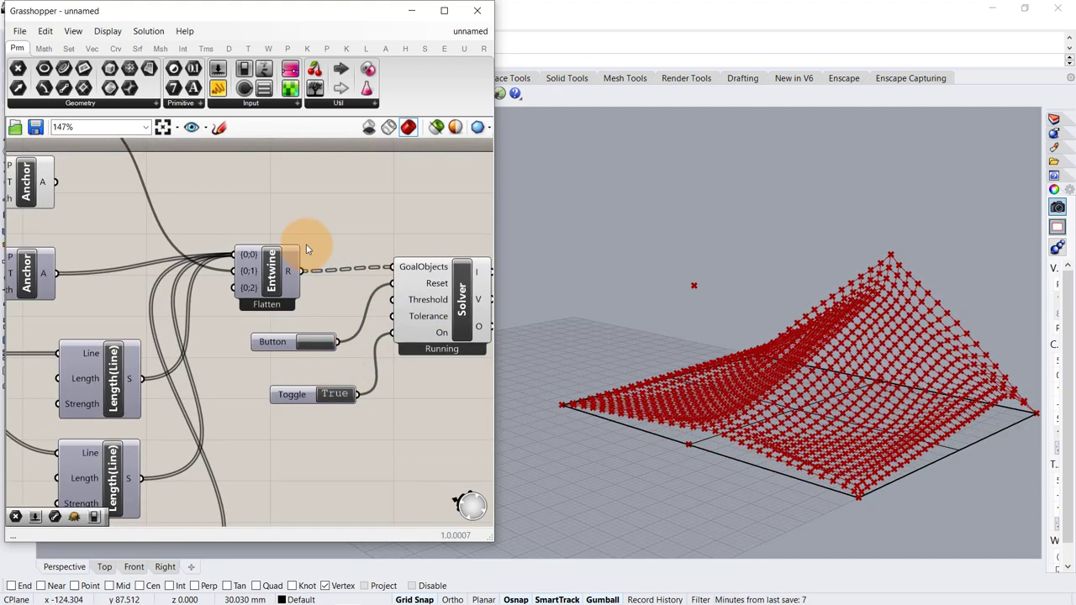
- Connect the output of the second Anchor from the top to Entwine's {0;2} input and inspect the resulting mesh
scroll(306, 223, "down", 1)
right_click_drag(336, 231, 399, 256)
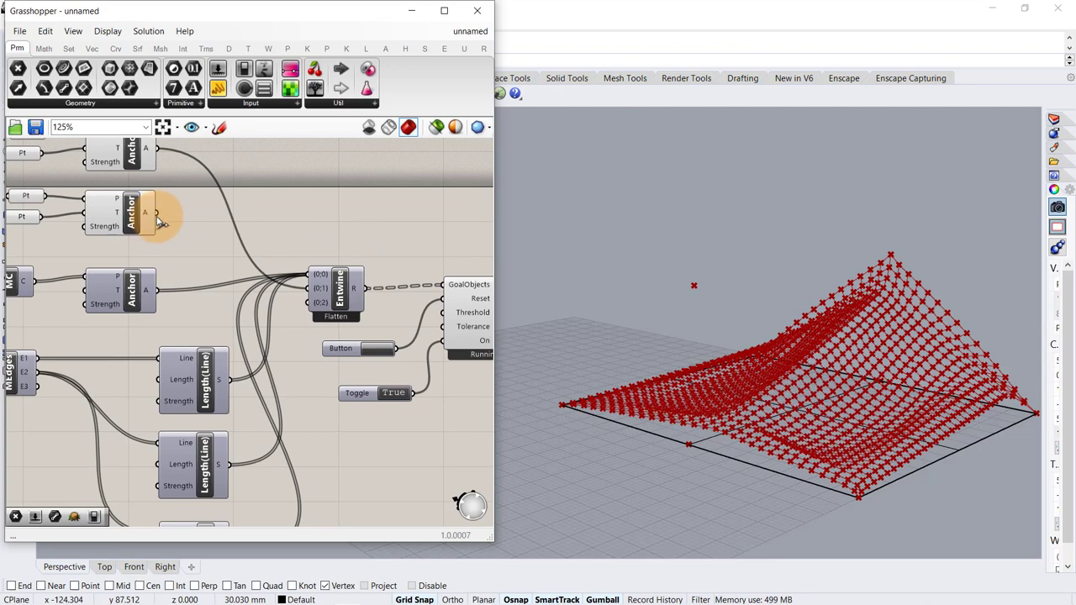
left_click_drag(159, 221, 310, 302)
left_click(717, 328)
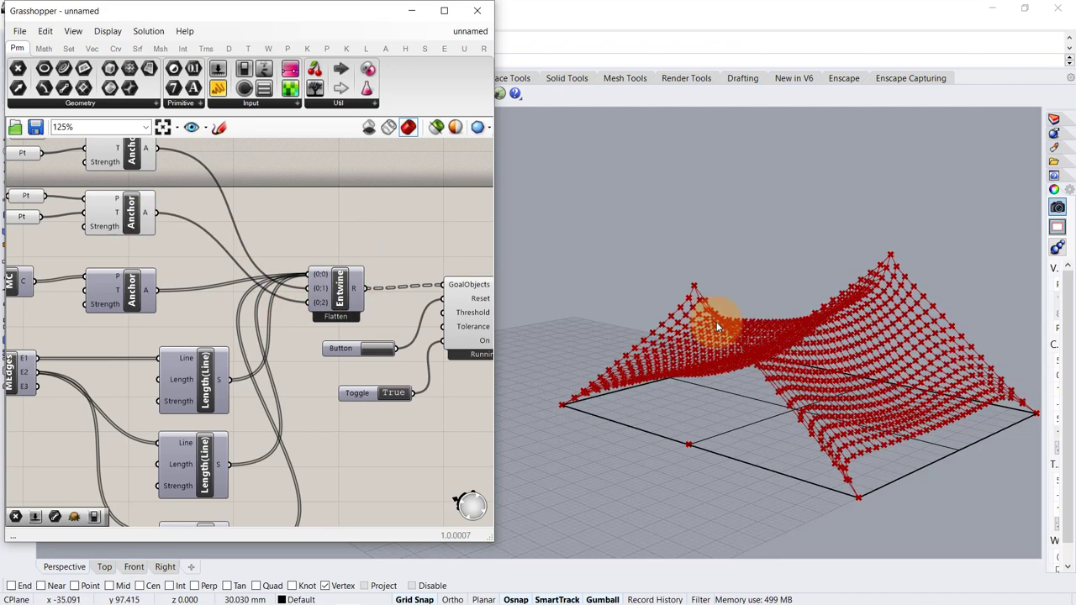
right_click_drag(717, 327, 801, 330)
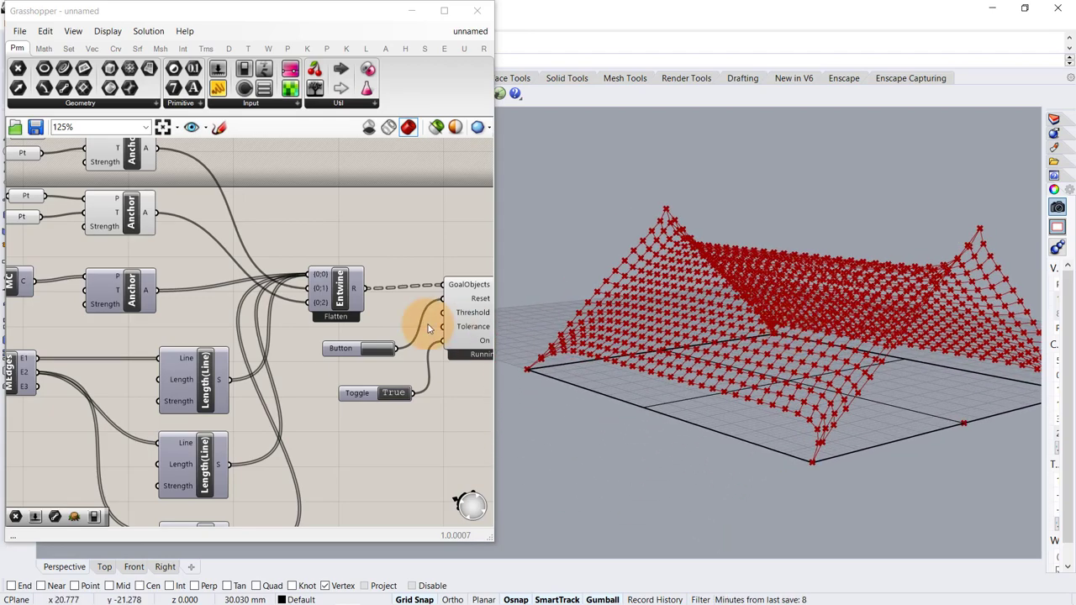
- Add a number slider set to 0.002 and connect it to the Strength input of the first Length(Line) component
scroll(328, 242, "down", 4)
scroll(343, 309, "up", 3)
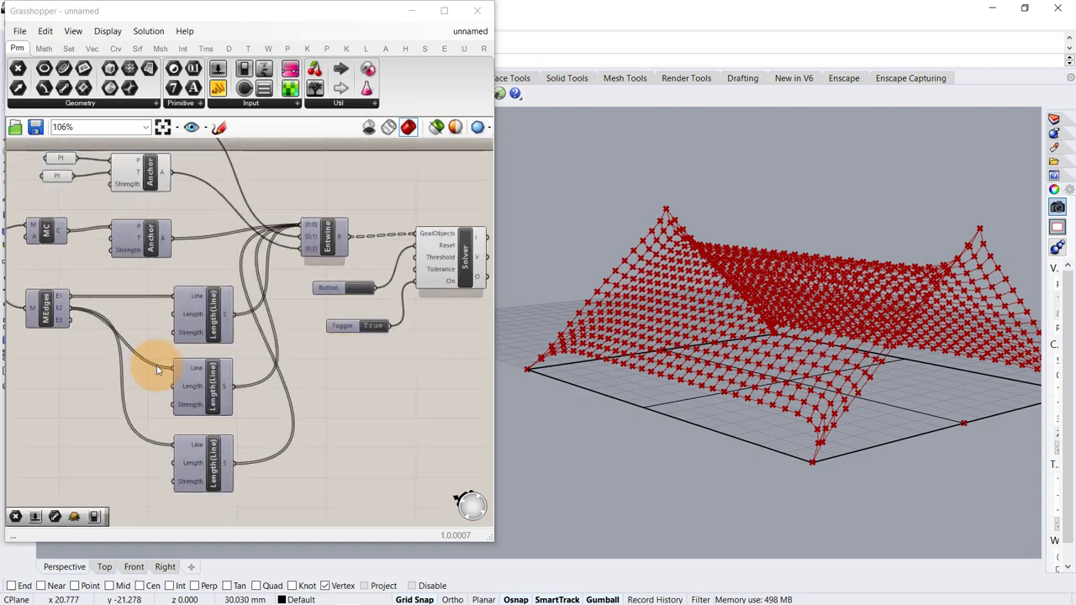
scroll(157, 368, "up", 2)
right_click_drag(194, 372, 367, 351)
double_click(180, 349)
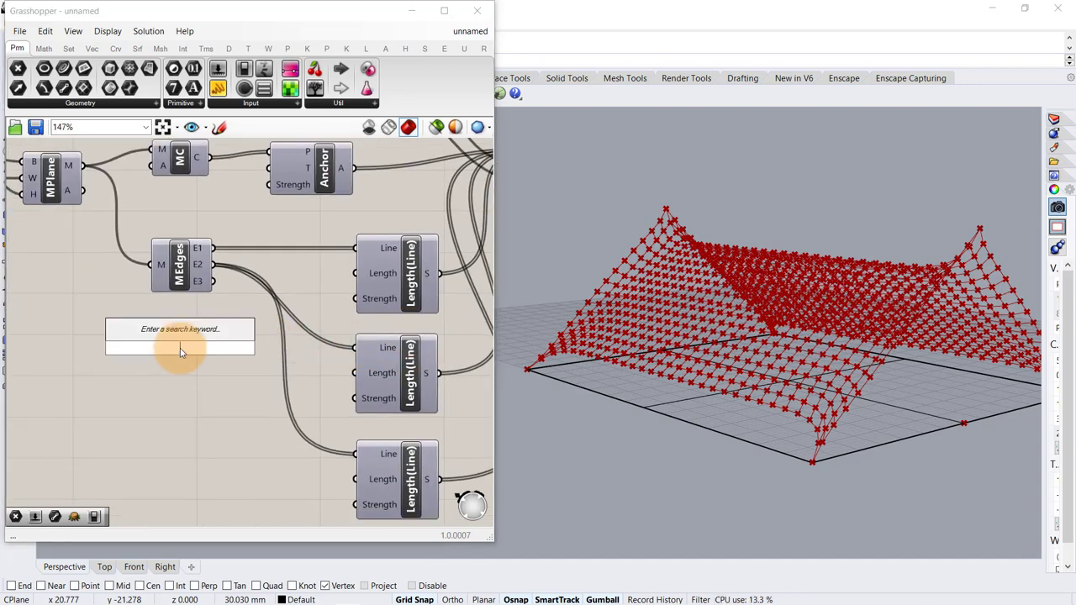
type("0.002")
key("Return")
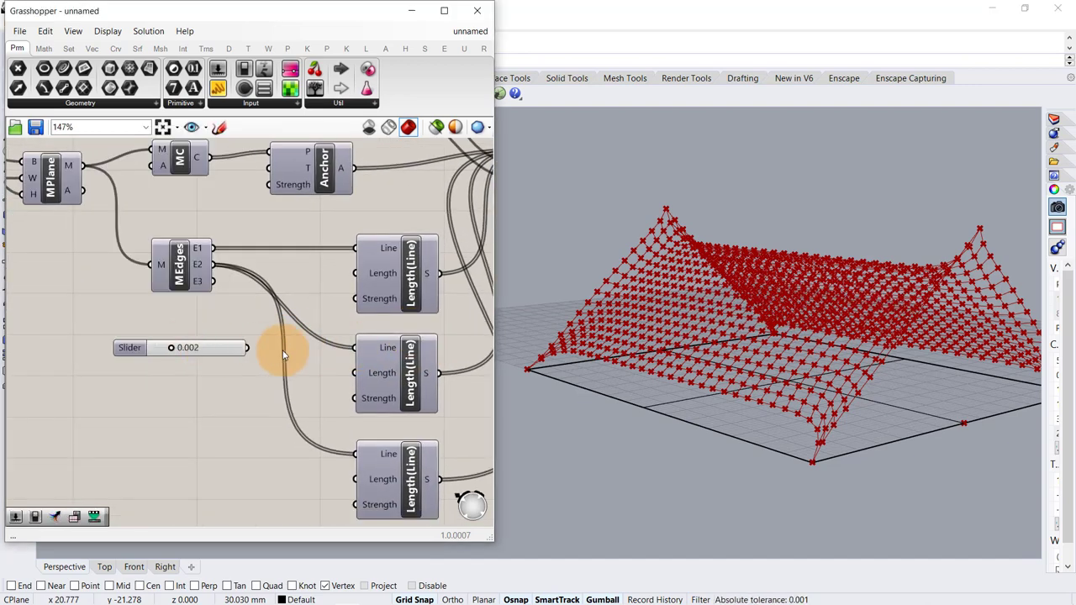
left_click_drag(249, 348, 348, 303)
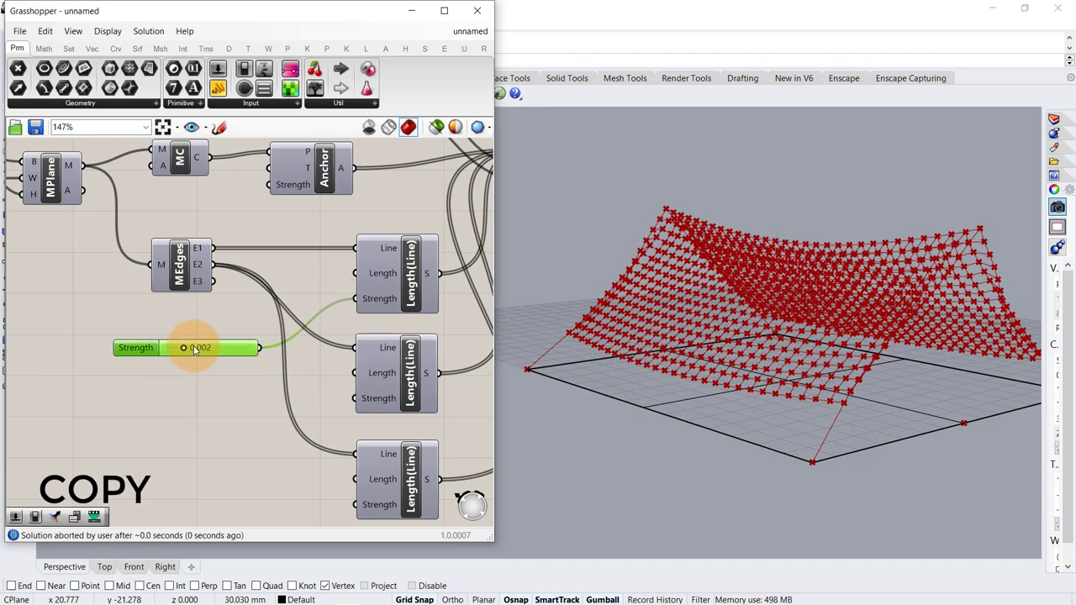
- Duplicate the Strength slider below the original and connect the copy to the Strength inputs of the other two Length(Line) components
key("ctrl+c")
key("ctrl+v")
left_click_drag(225, 359, 212, 400)
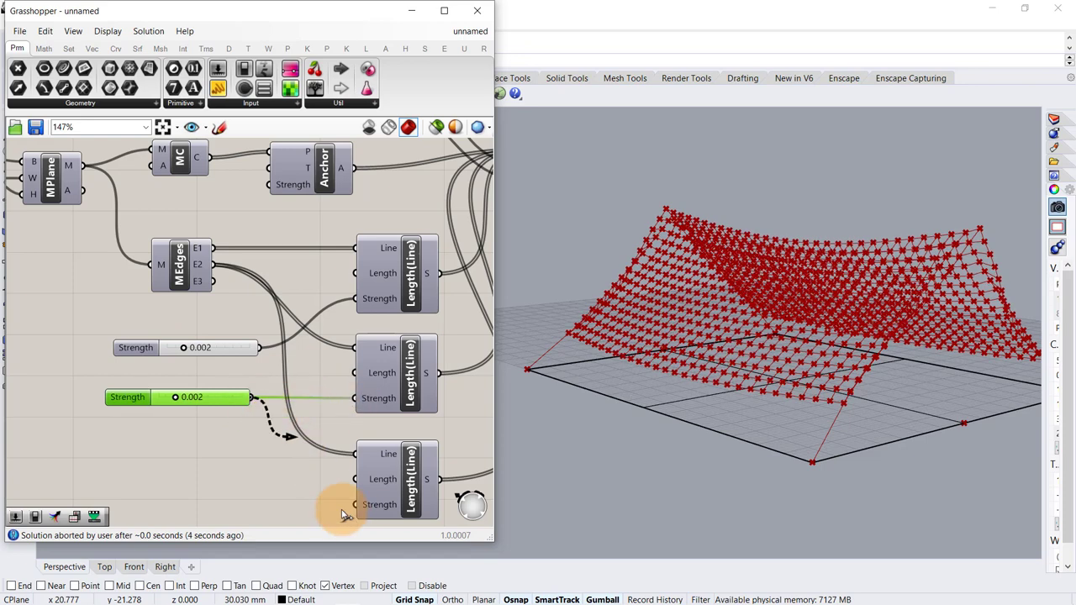
right_click_drag(746, 364, 758, 311)
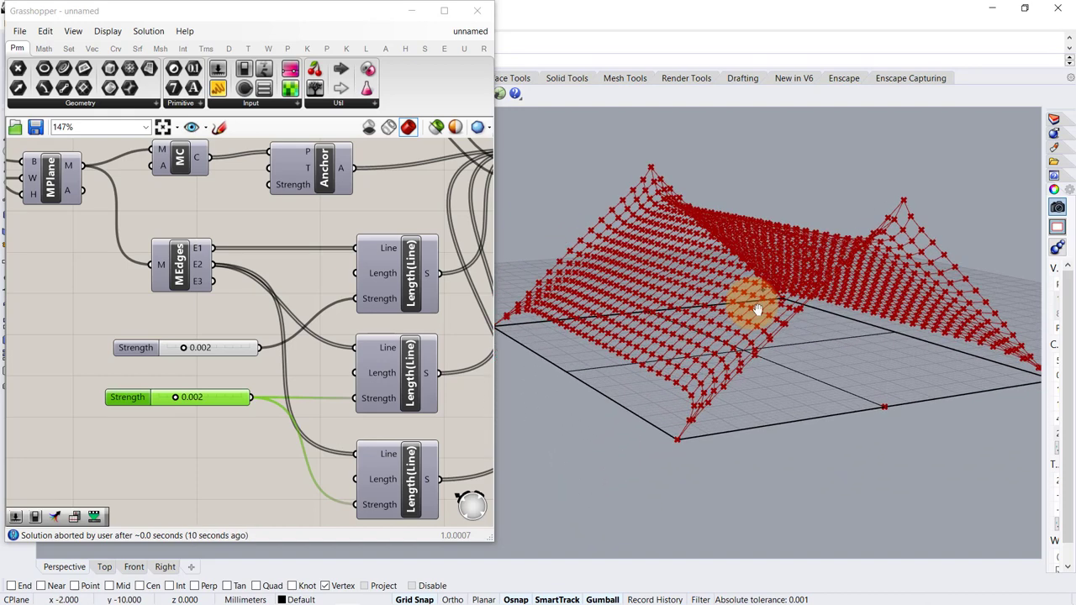
- Set the lower Strength slider, which drives the second and third Length(Line) components, to 0.001
left_click(176, 402)
mouse_move(168, 402)
left_mouse_down()
mouse_move(253, 408)
mouse_move(169, 407)
left_mouse_up()
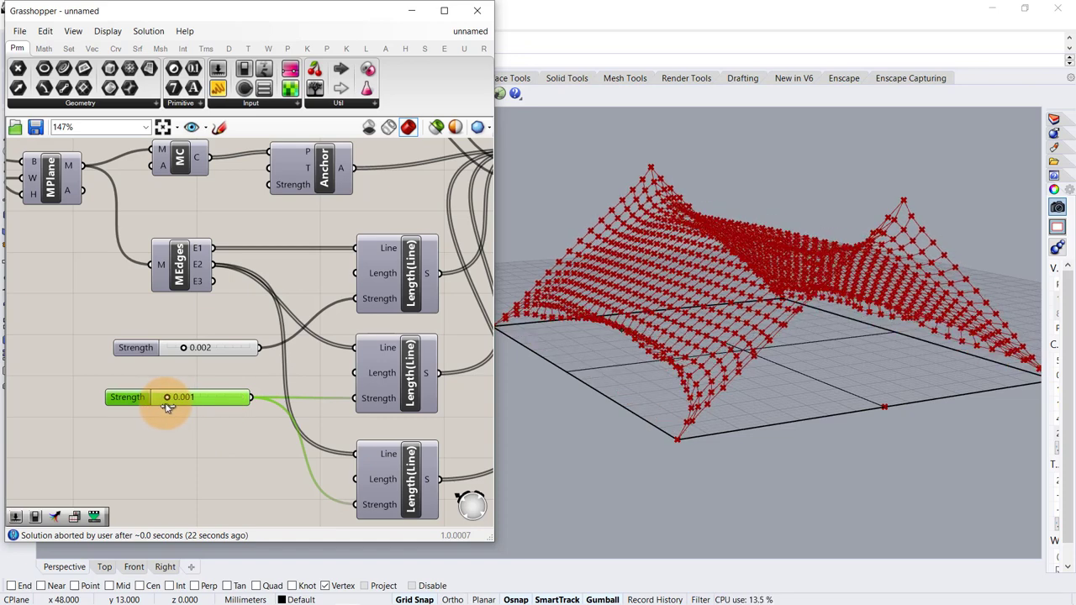
right_click_drag(631, 318, 631, 318)
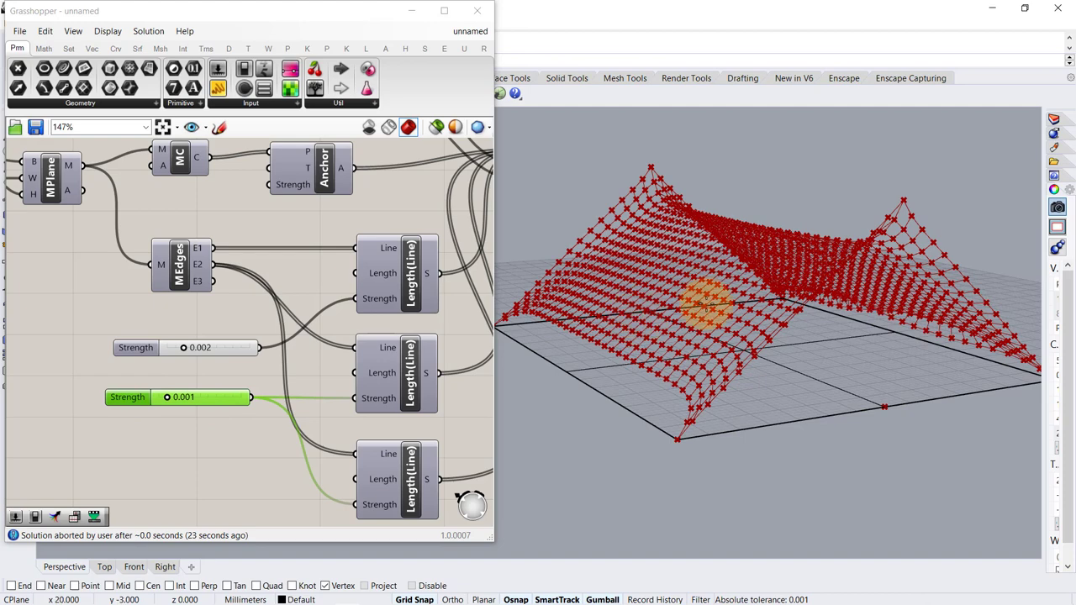
right_click_drag(704, 305, 711, 322)
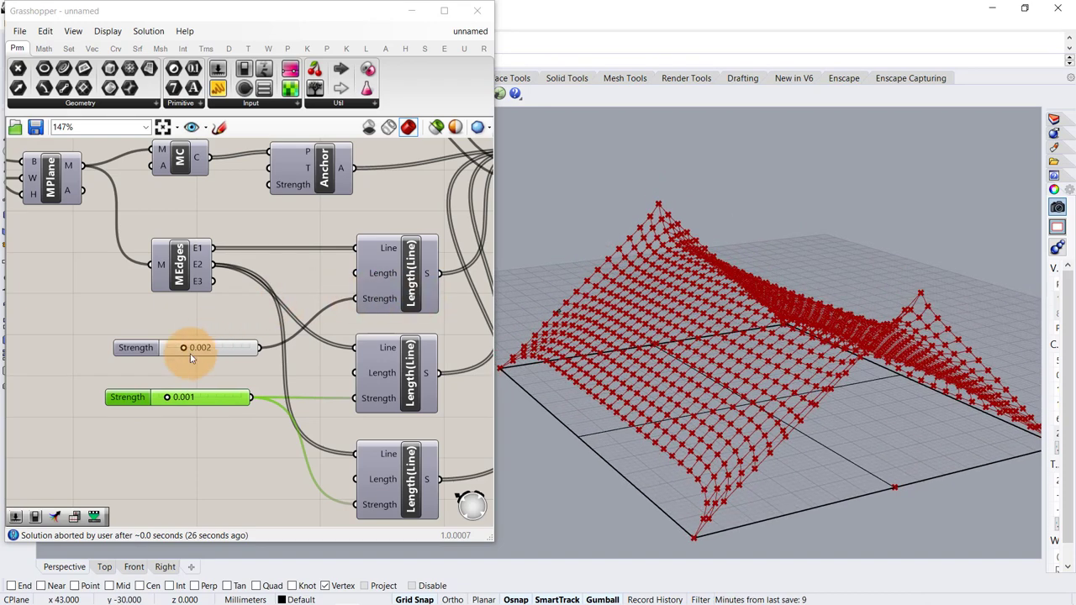
- Set the upper Strength slider, which drives the first Length(Line) component, to 0.010
left_click_drag(185, 352, 193, 353)
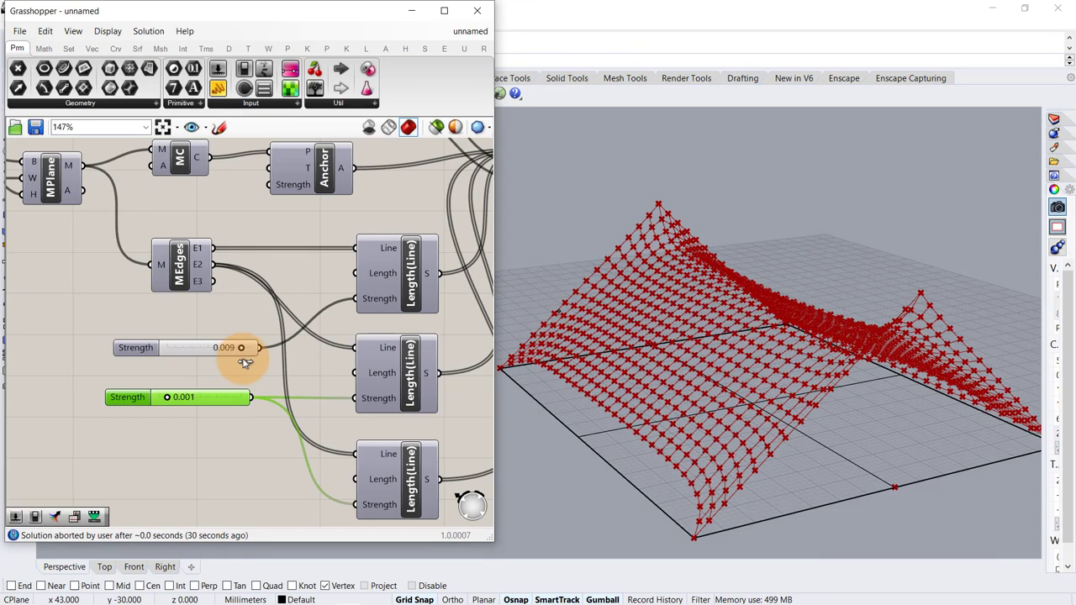
mouse_move(226, 361)
left_mouse_down()
mouse_move(168, 362)
mouse_move(241, 367)
left_mouse_up()
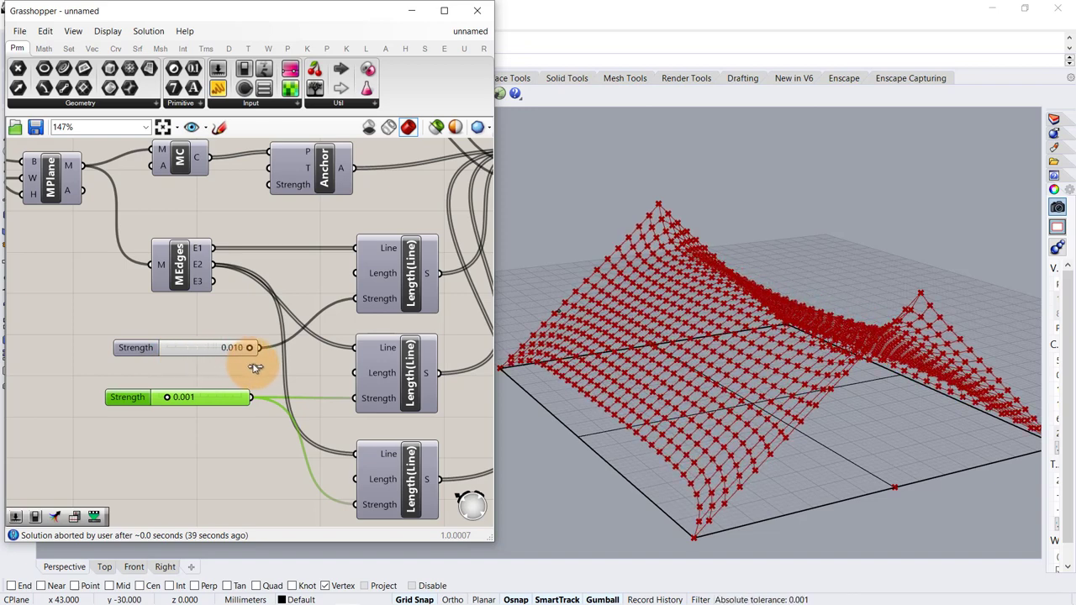
scroll(319, 281, "down", 5)
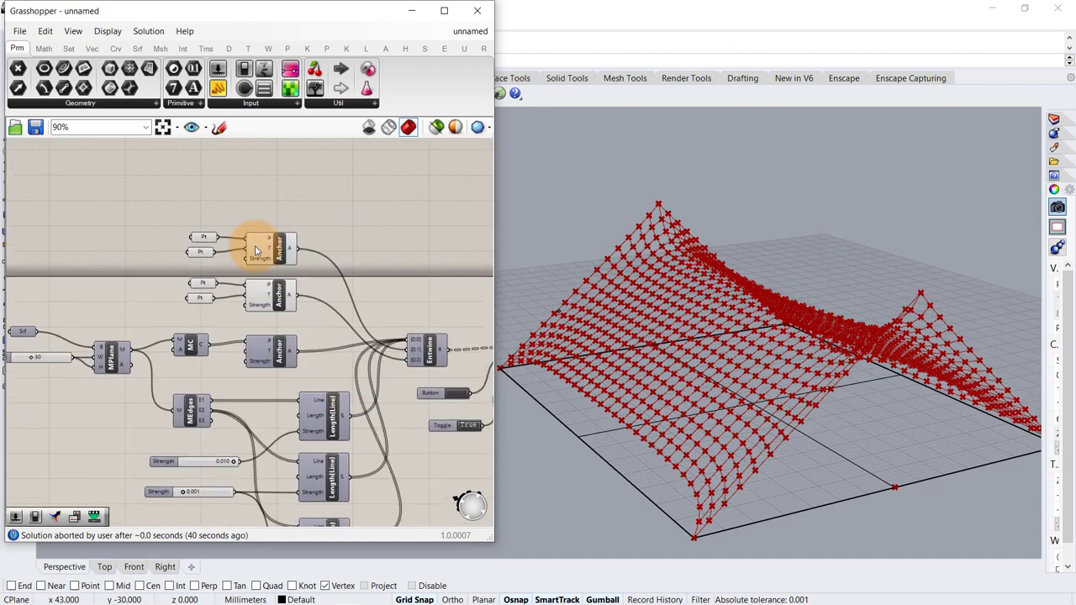
- Raise the target points of the two upper Anchor components vertically by about 13.5 mm each
scroll(252, 251, "up", 4)
left_click(188, 254)
scroll(756, 370, "down", 3)
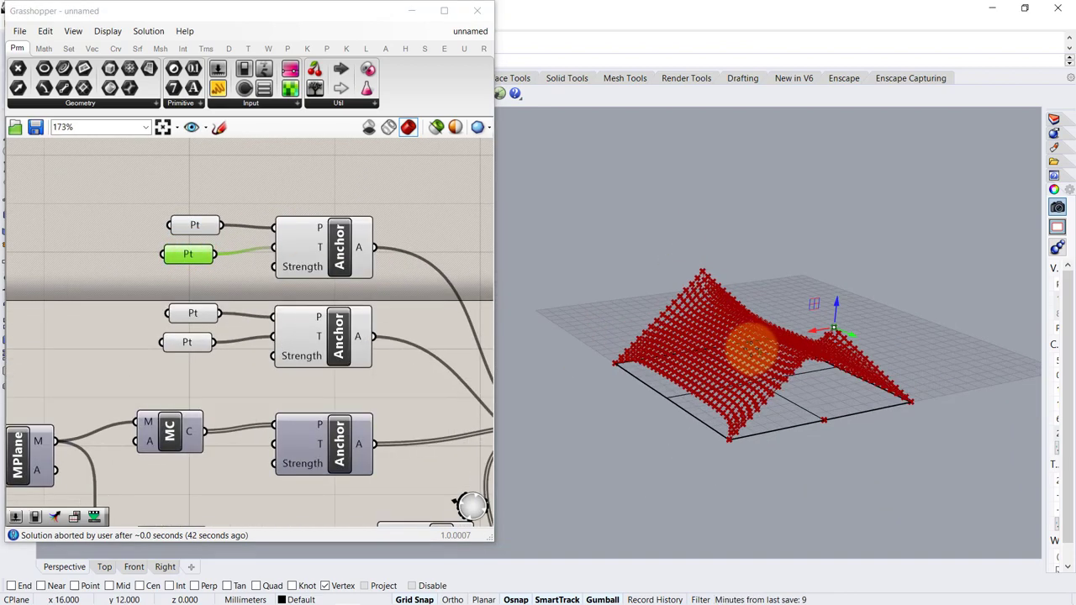
scroll(840, 316, "up", 3)
right_click_drag(828, 280, 803, 275, "shift")
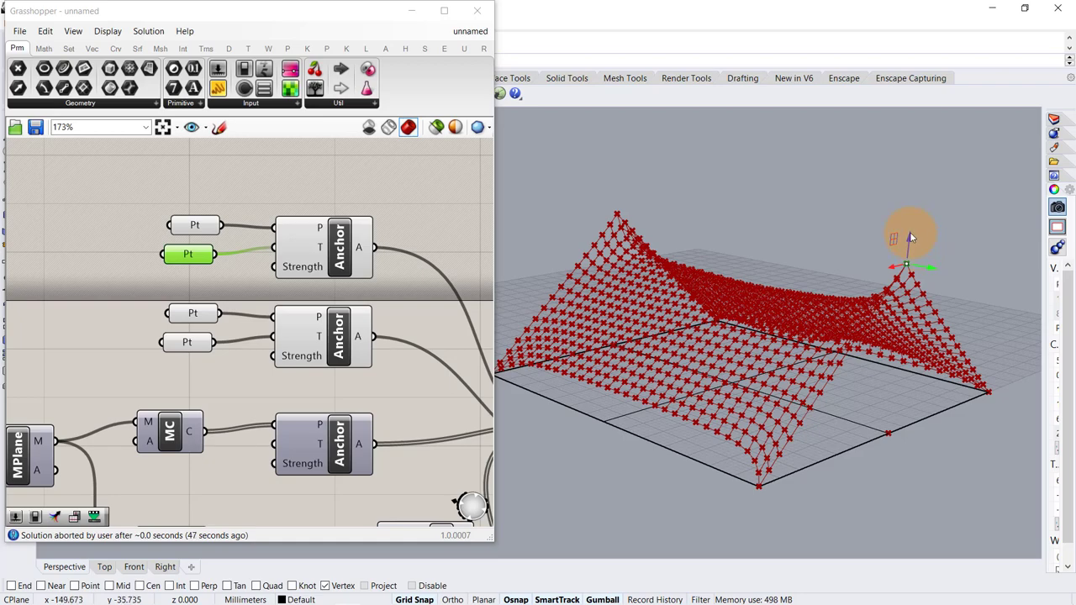
left_click_drag(911, 238, 930, 154)
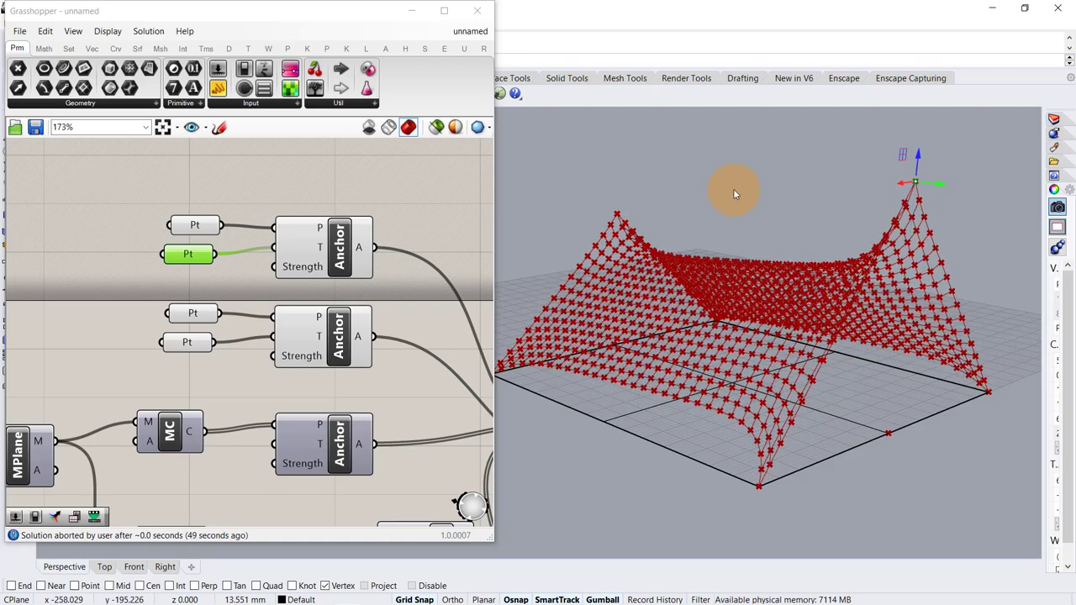
left_click(197, 342)
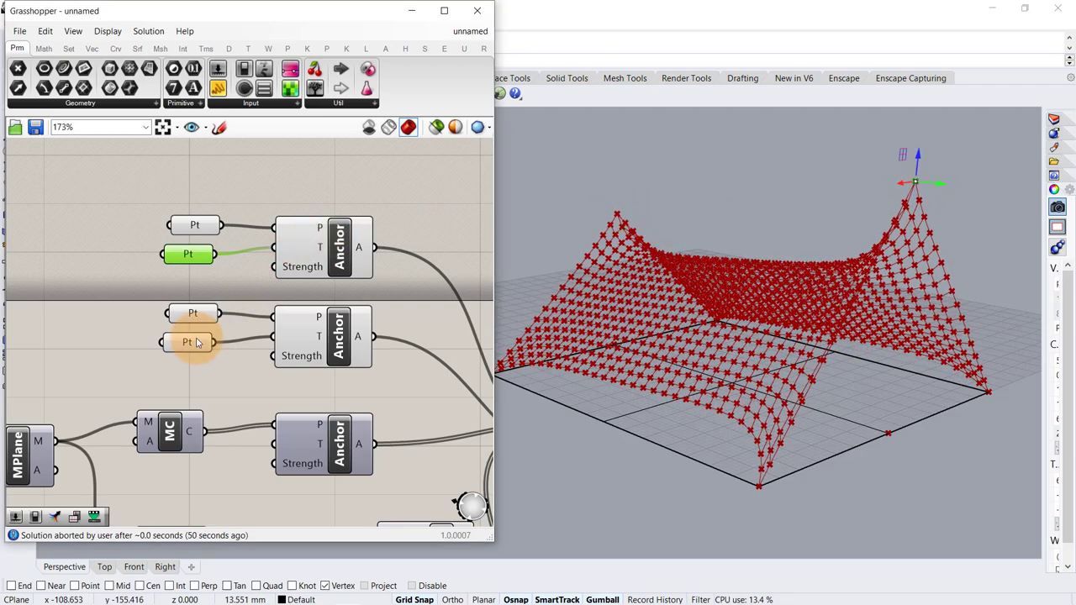
left_click_drag(619, 200, 631, 130)
- Add another number slider and connect it to the first Length(Line) component's Strength input in place of the existing slider
right_click_drag(659, 177, 619, 293)
right_click_drag(372, 334, 408, 228)
scroll(408, 228, "down", 2)
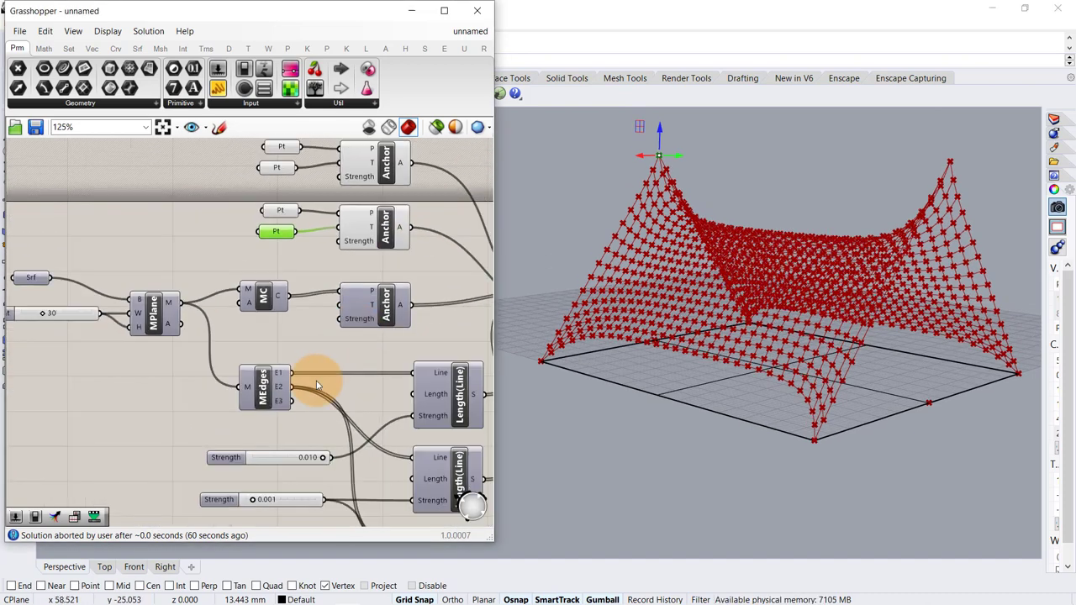
right_click_drag(315, 385, 293, 347)
scroll(256, 388, "up", 2)
left_click(197, 389)
double_click(196, 389)
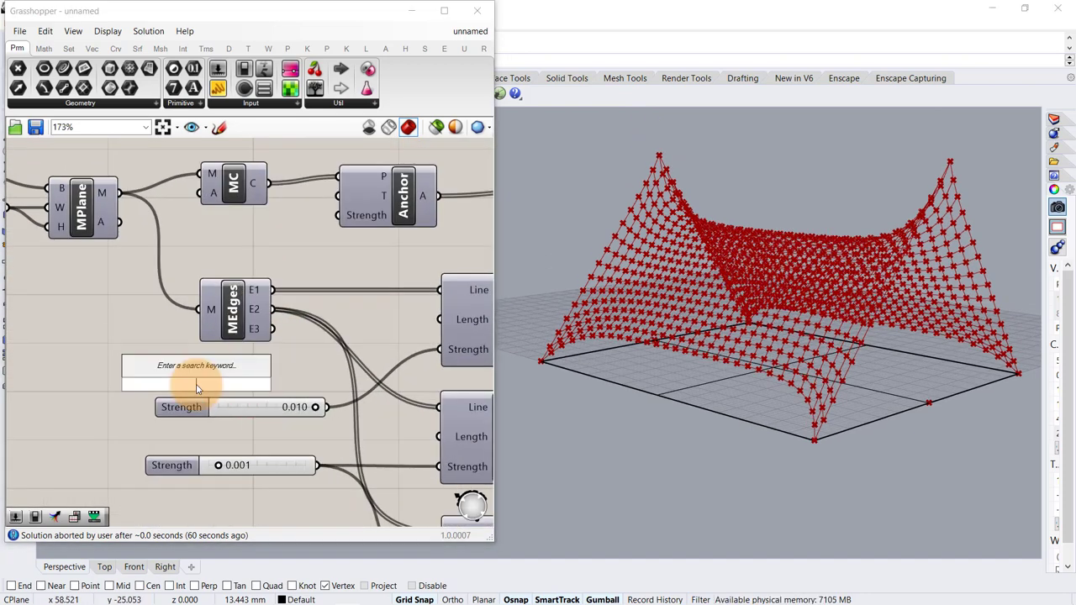
type("slider")
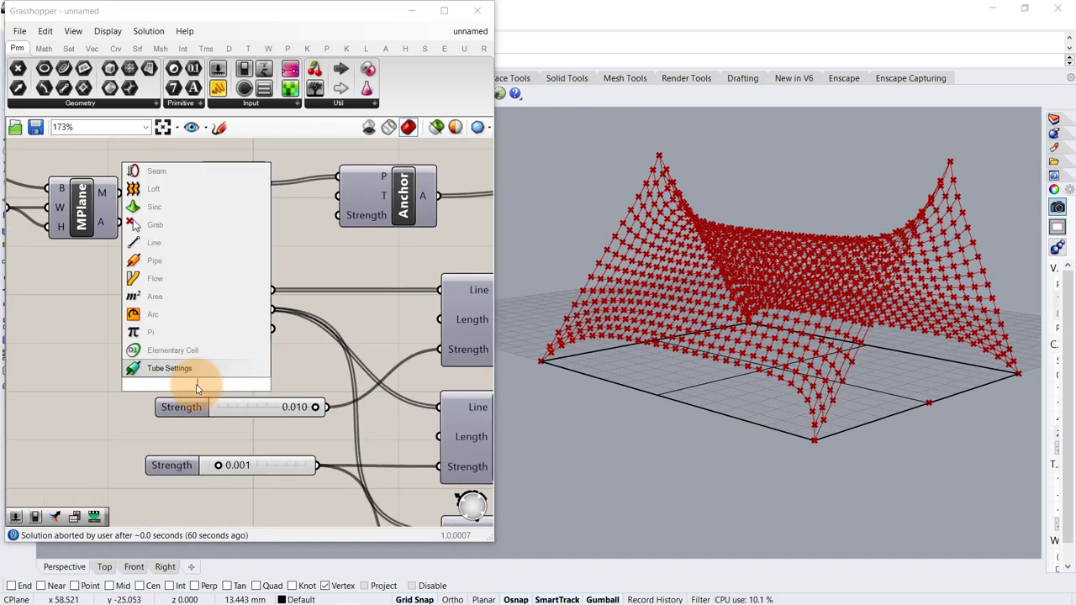
key("Return")
left_click_drag(284, 384, 436, 349)
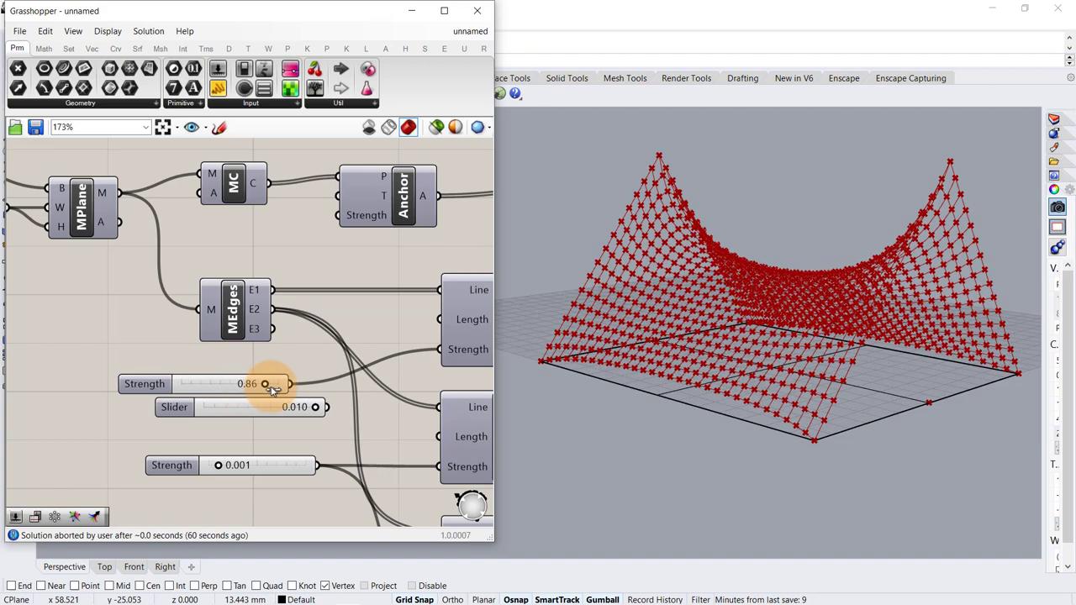
- Set the new Strength slider of the first Length(Line) component to 0.07 and move the disconnected slider slightly lower
left_click_drag(278, 384, 240, 388)
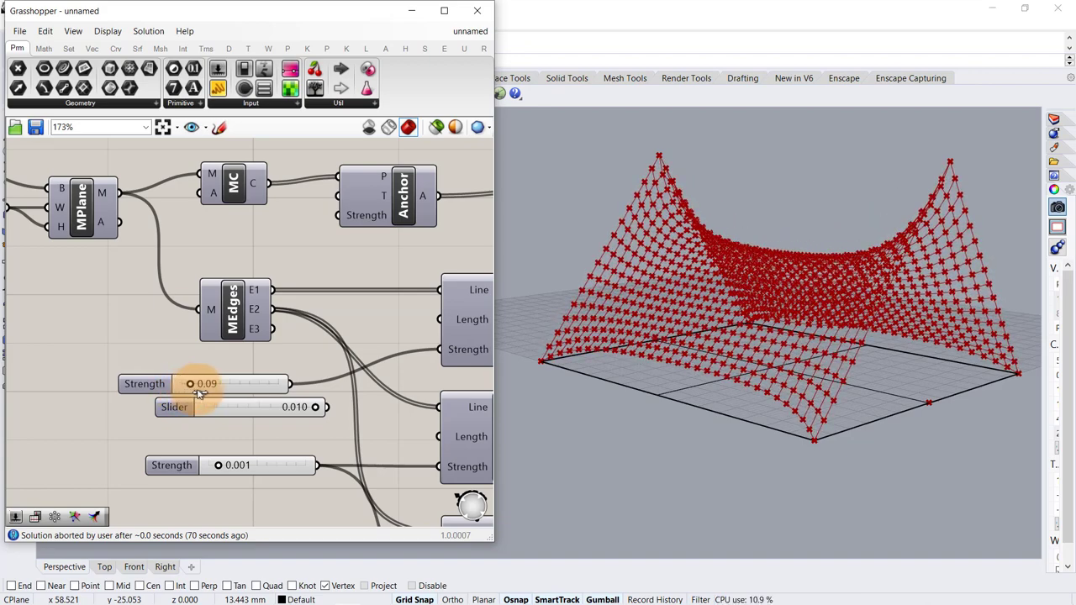
left_click_drag(224, 398, 188, 385)
mouse_move(859, 338)
right_mouse_down()
mouse_move(836, 324)
mouse_move(851, 337)
right_mouse_up()
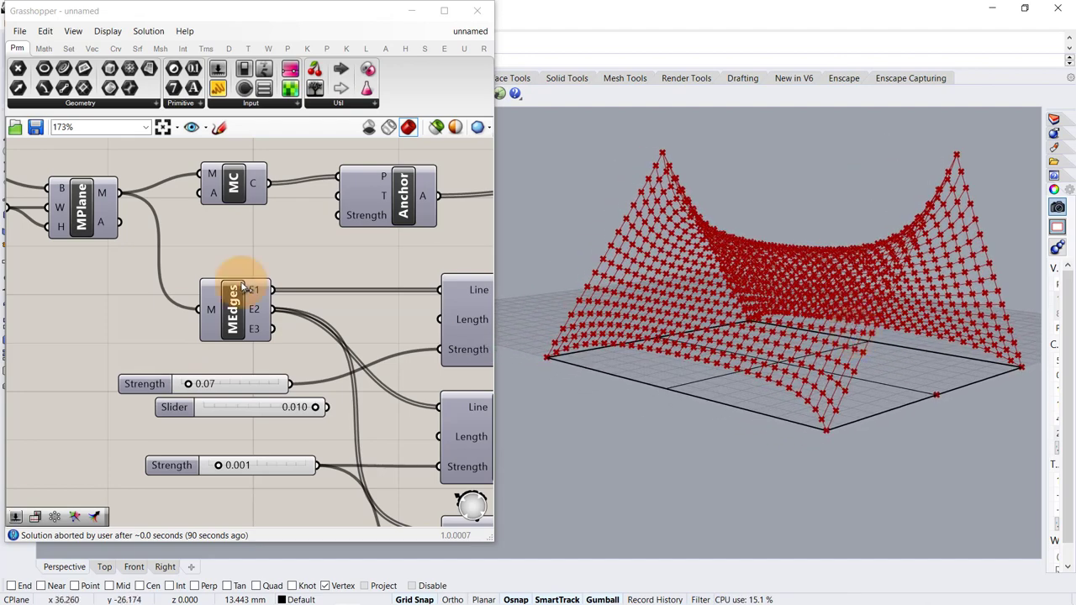
left_click(282, 410)
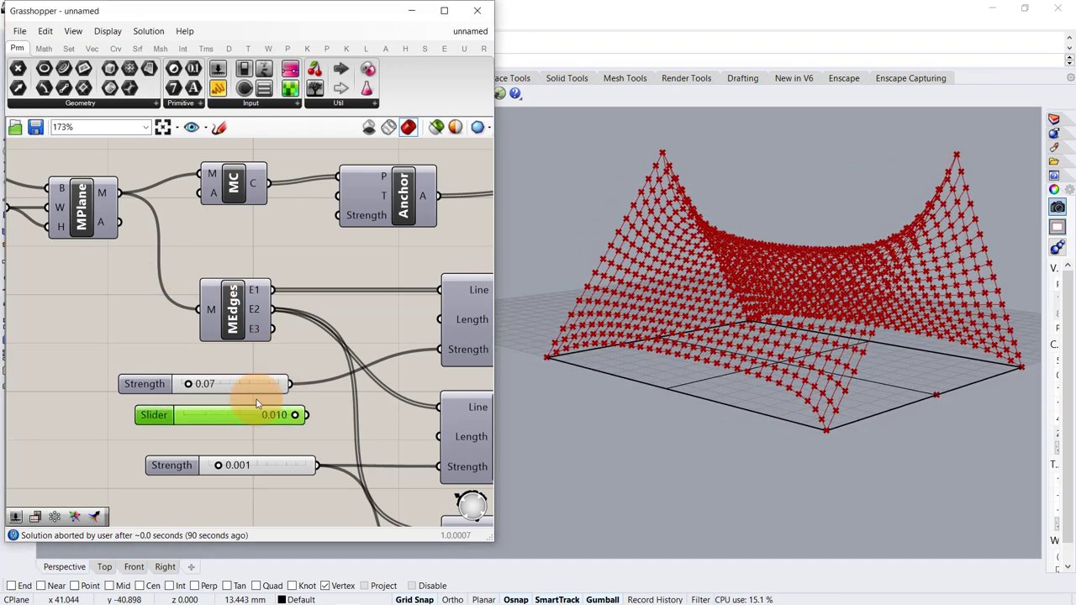
- Select all four anchor points and shift the two raised targets outward along the green axis, about 6.8 mm and 13.3 mm
scroll(337, 278, "down", 3)
right_click_drag(336, 272, 117, 297)
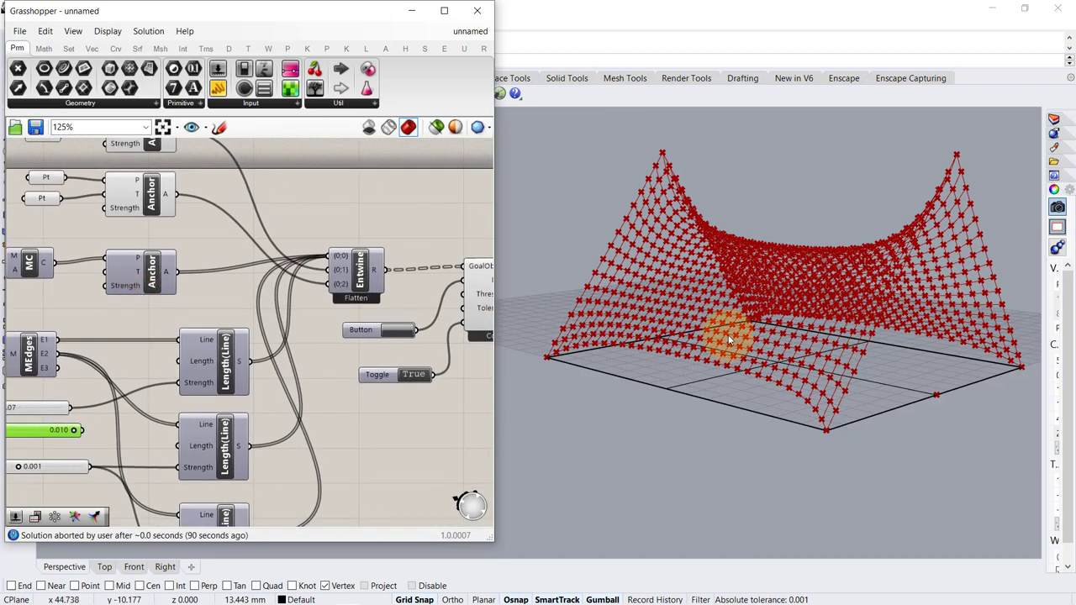
right_click_drag(721, 328, 791, 296)
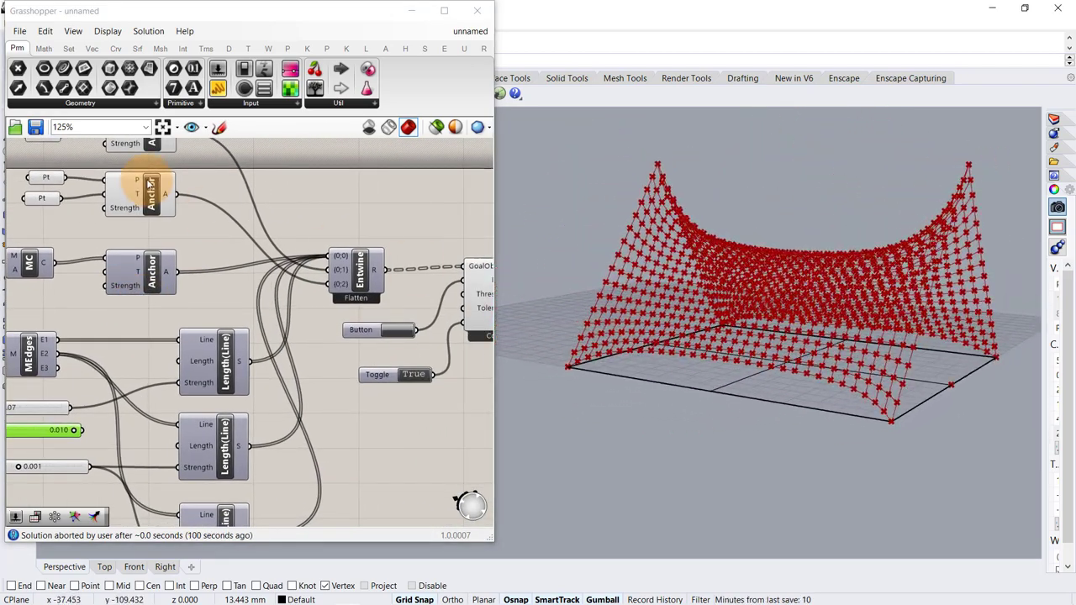
scroll(160, 190, "down", 2)
right_click_drag(186, 202, 294, 276)
scroll(176, 207, "up", 2)
left_click_drag(197, 167, 157, 311)
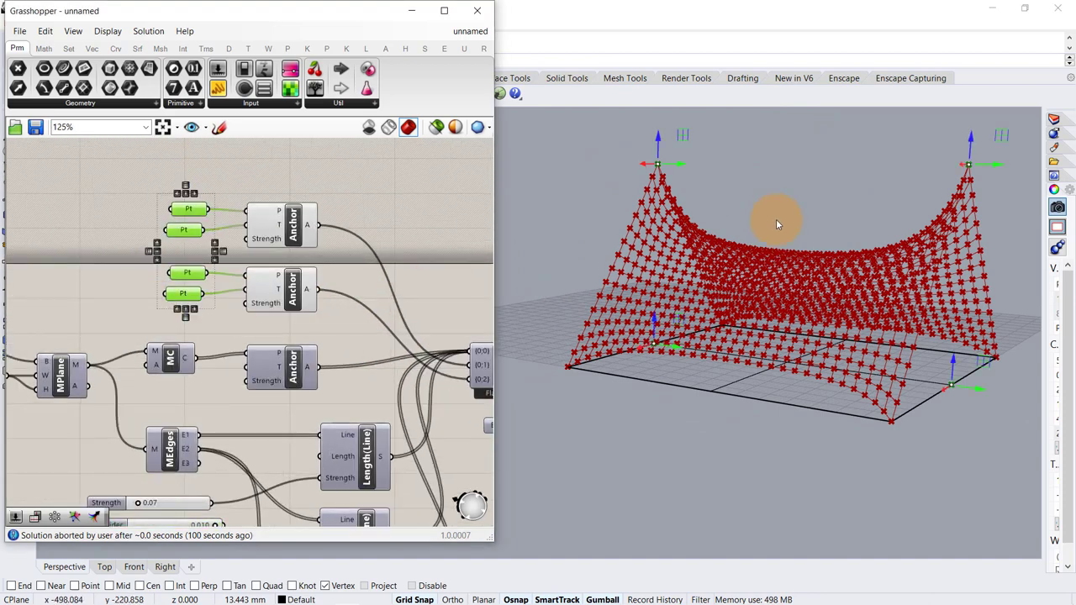
right_click_drag(777, 224, 876, 232)
left_click_drag(930, 176, 962, 179)
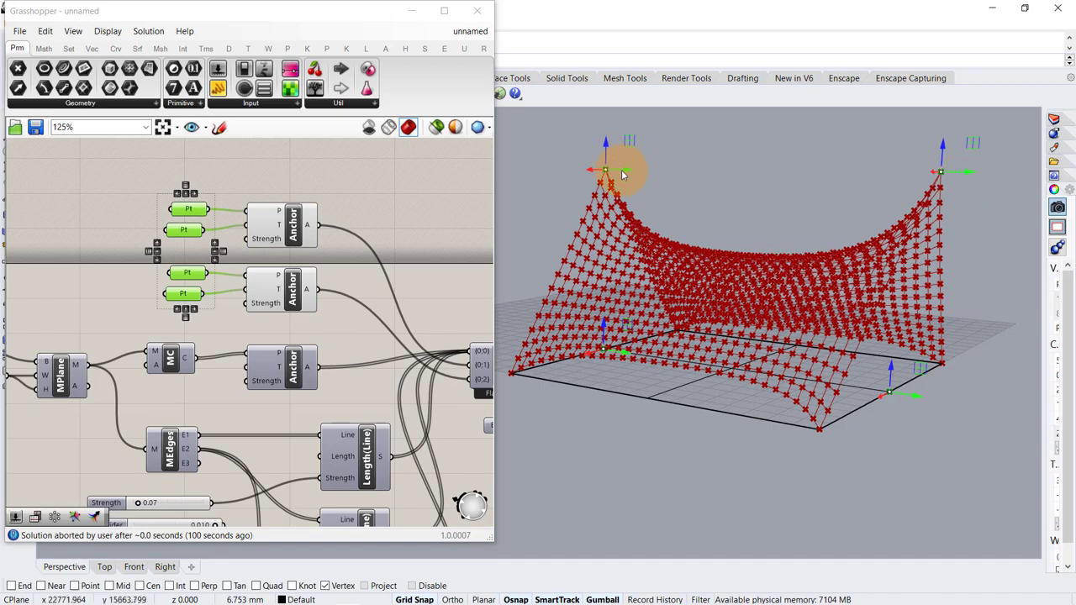
left_click_drag(627, 173, 582, 166)
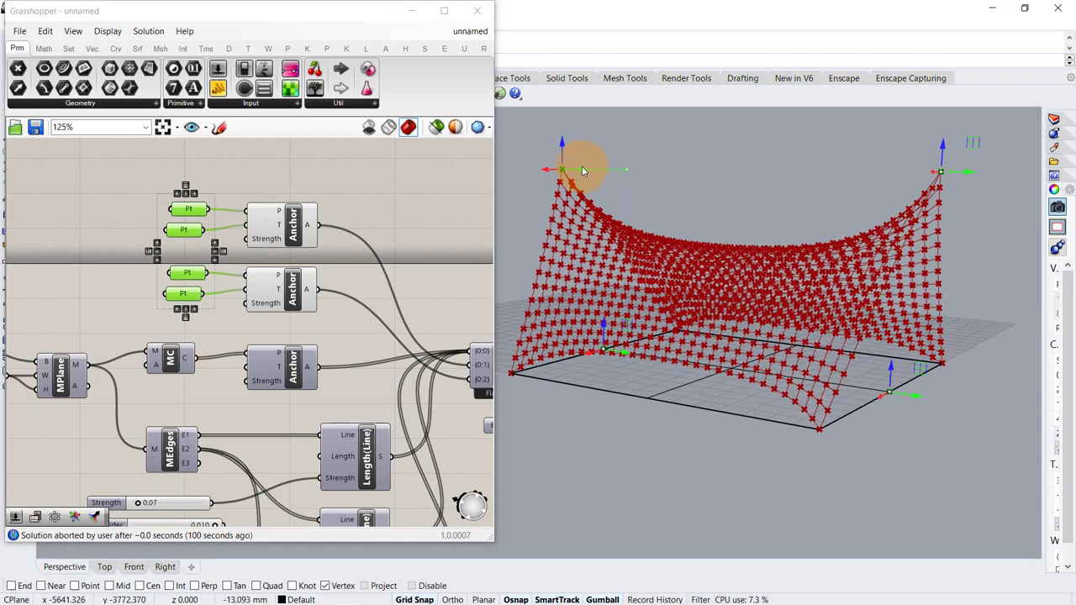
- Shift one raised target point vertically by about 0.025 mm and deselect the anchor points
right_click_drag(622, 199, 706, 186)
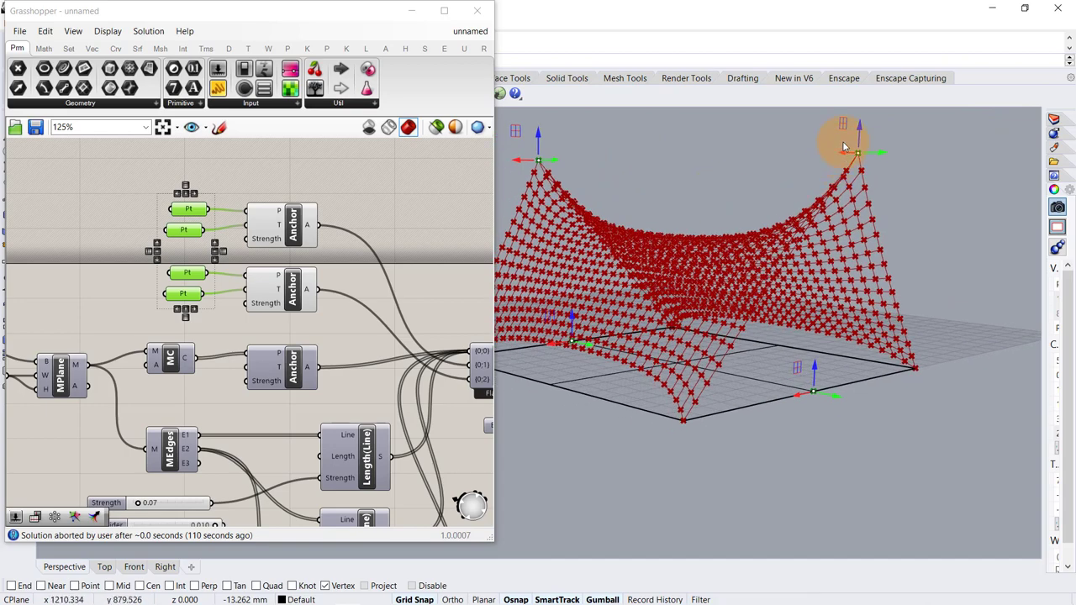
mouse_move(859, 128)
left_mouse_down()
mouse_move(849, 299)
mouse_move(871, 128)
left_mouse_up()
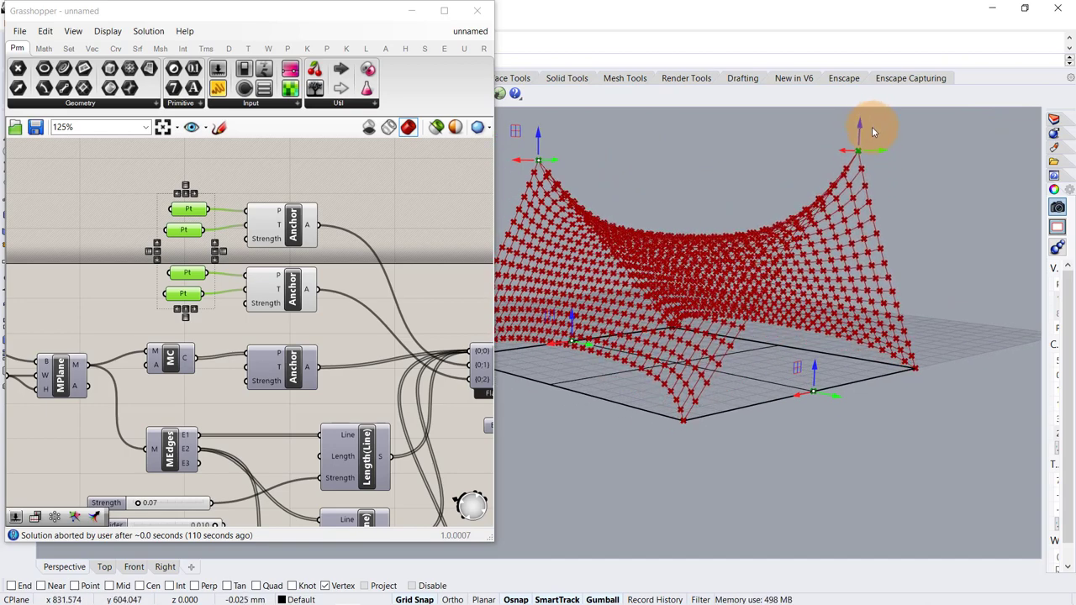
right_click_drag(839, 199, 742, 235)
left_click(379, 209)
- Pause the Solver by setting the Boolean toggle on its On input to False
scroll(281, 284, "down", 2)
right_click_drag(282, 284, 190, 274)
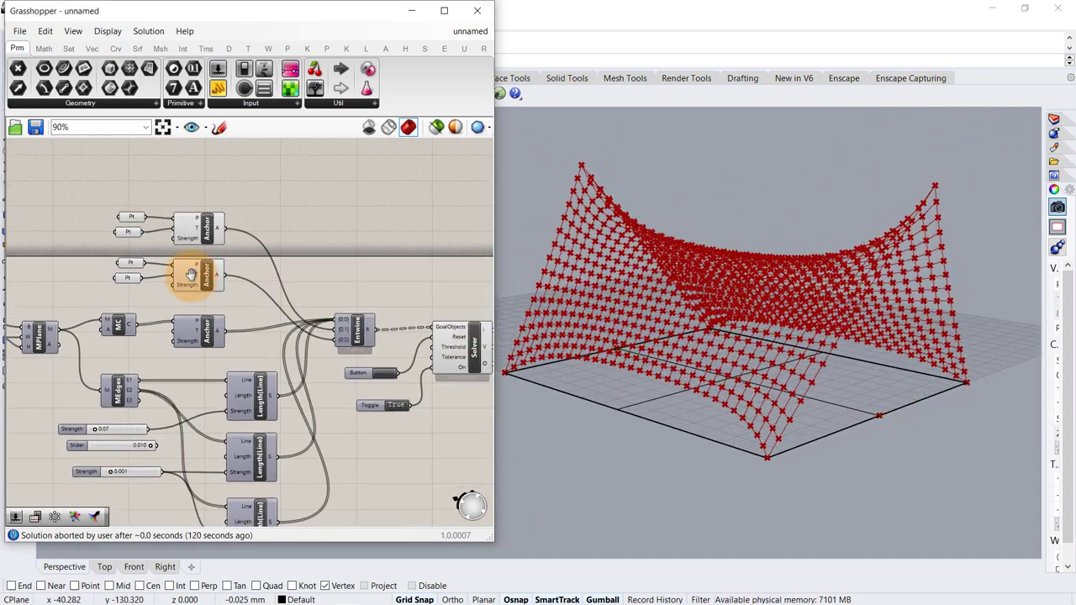
scroll(396, 393, "up", 2)
right_click_drag(396, 394, 278, 373)
scroll(278, 378, "up", 2)
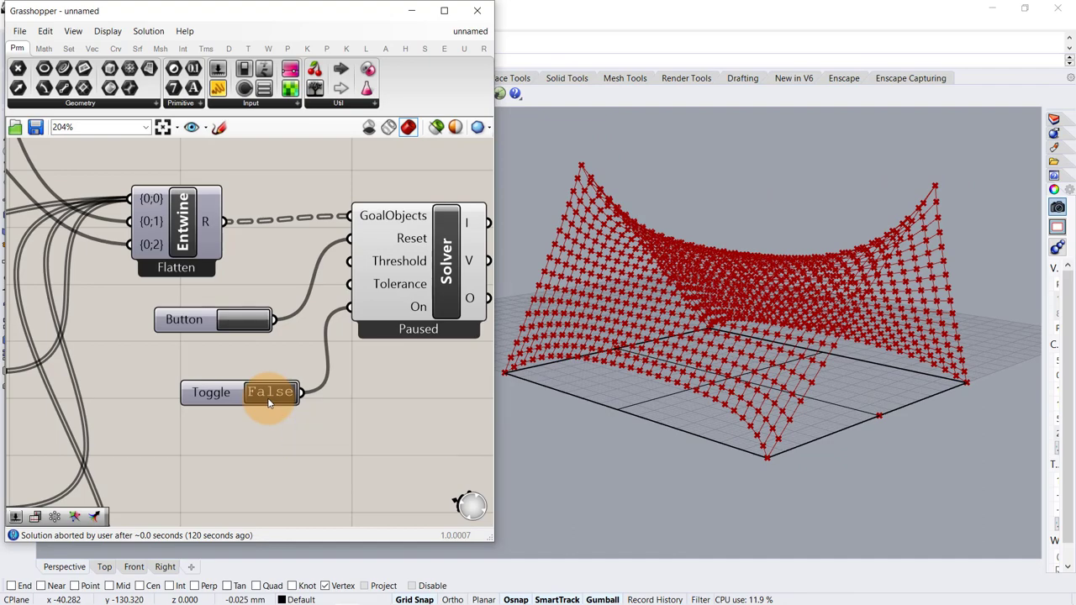
left_click(257, 328)
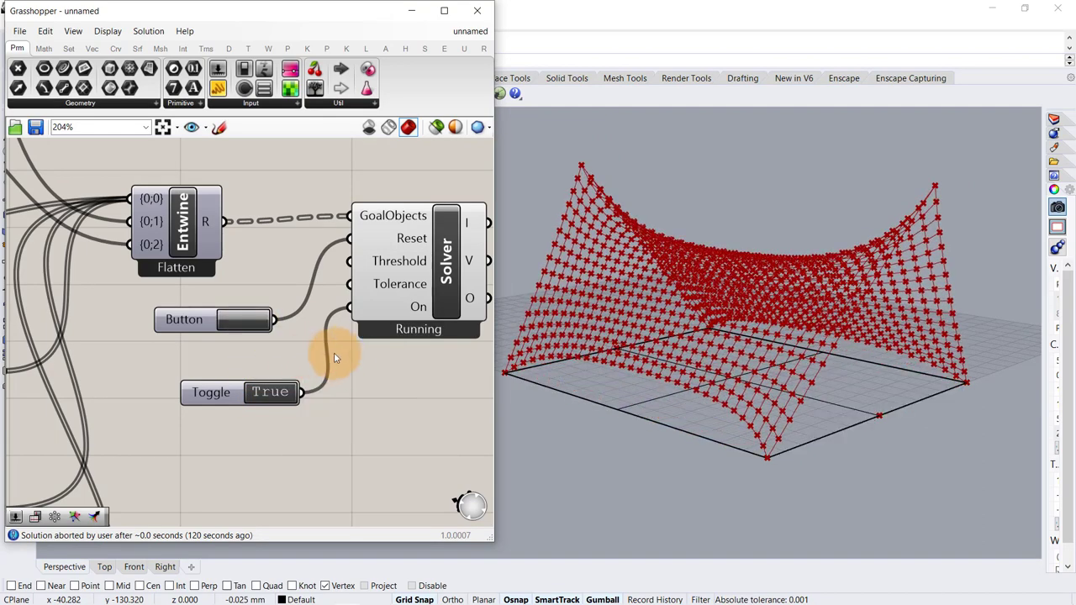
- Add a Geometry parameter and connect the Solver's O output to it
scroll(334, 358, "down", 2)
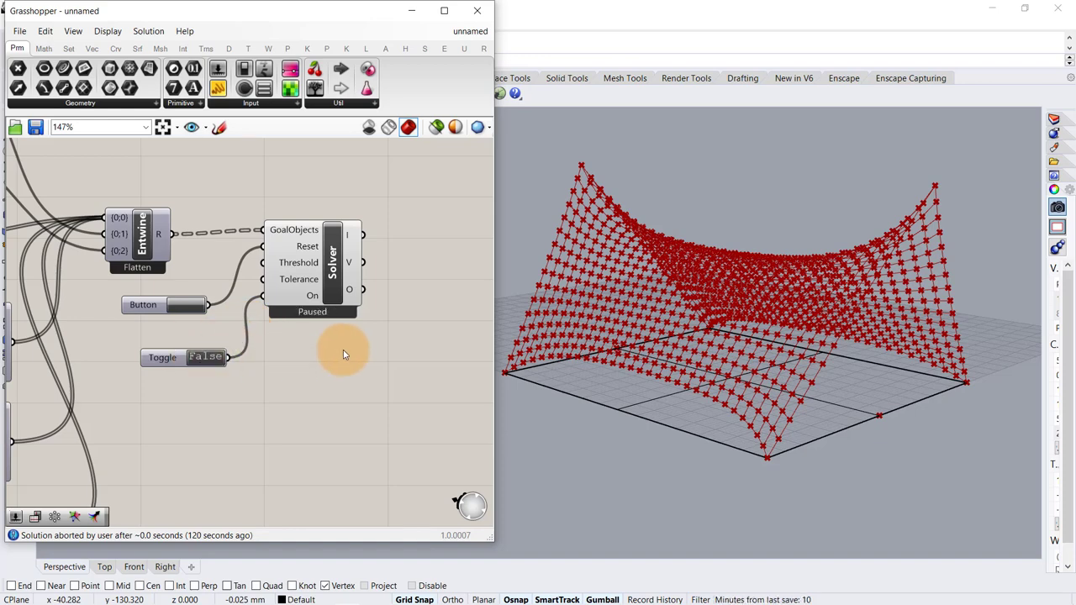
right_click_drag(343, 354, 234, 357)
double_click(329, 300)
type("g")
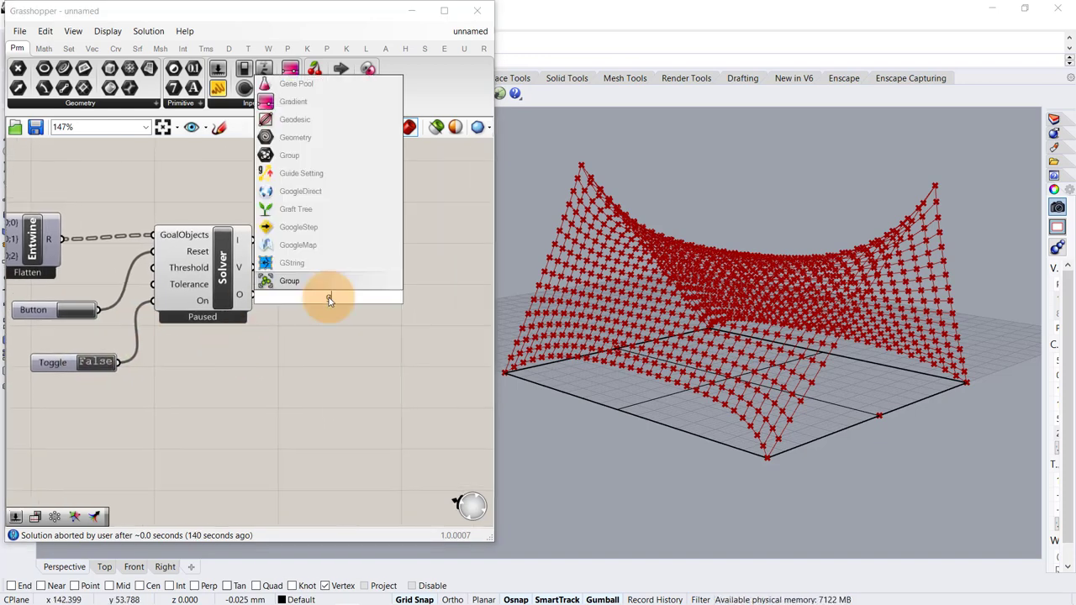
type("eo")
key("Return")
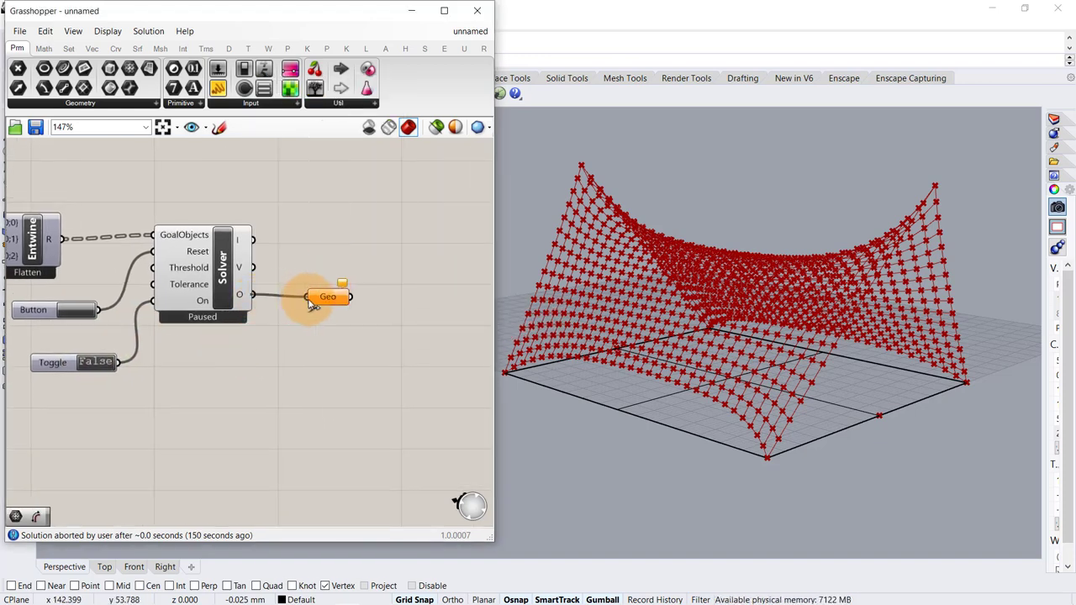
left_click(326, 296)
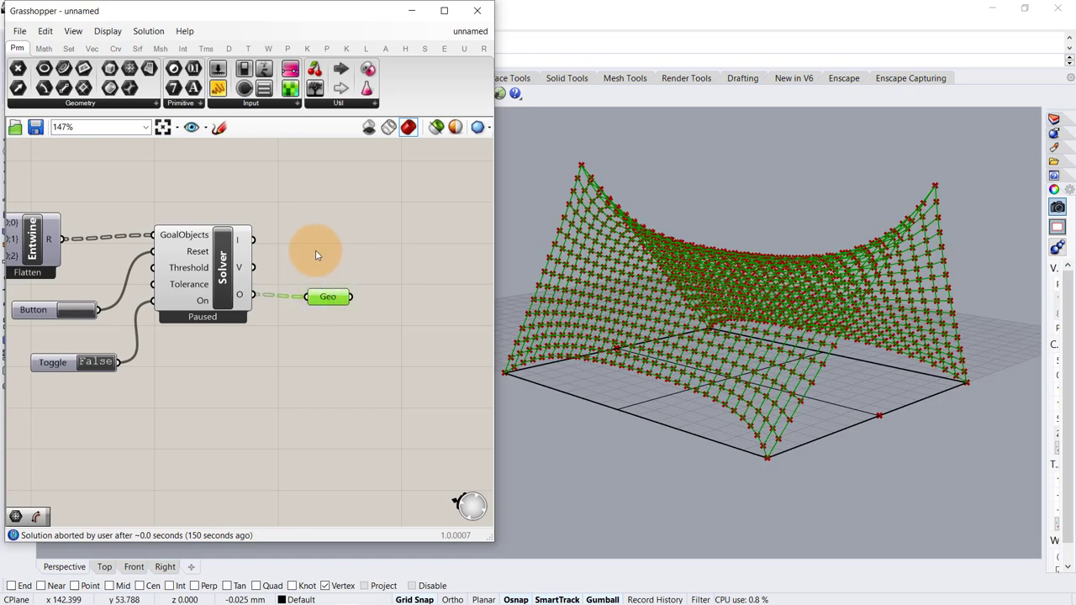
- Disable the viewport preview of all components that feed the Solver
scroll(315, 250, "down", 3)
scroll(276, 187, "down", 2)
left_click_drag(276, 187, 77, 407)
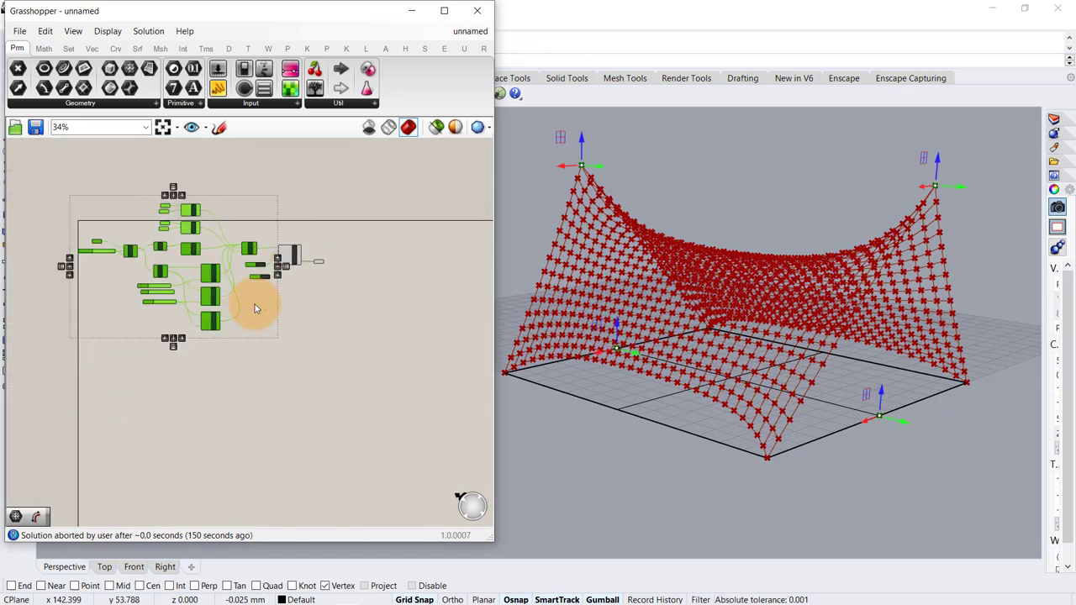
middle_click(257, 309)
left_click(320, 230)
- Disable the Solver's own preview, leaving only the Geometry parameter's preview enabled
scroll(290, 256, "up", 3)
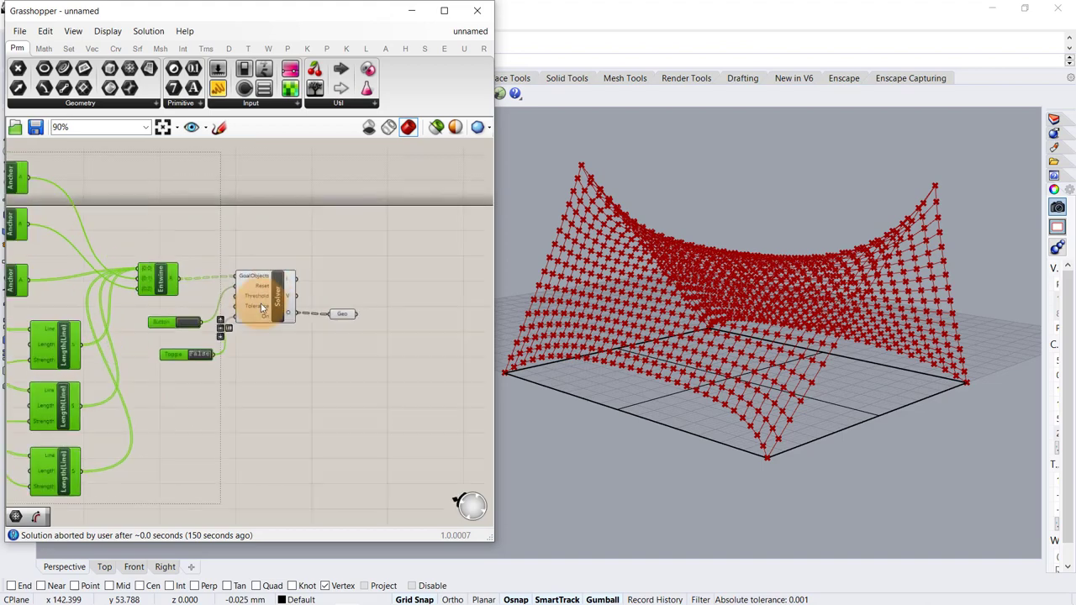
left_click(264, 308)
middle_click(245, 339)
left_click(296, 293)
left_click(365, 294)
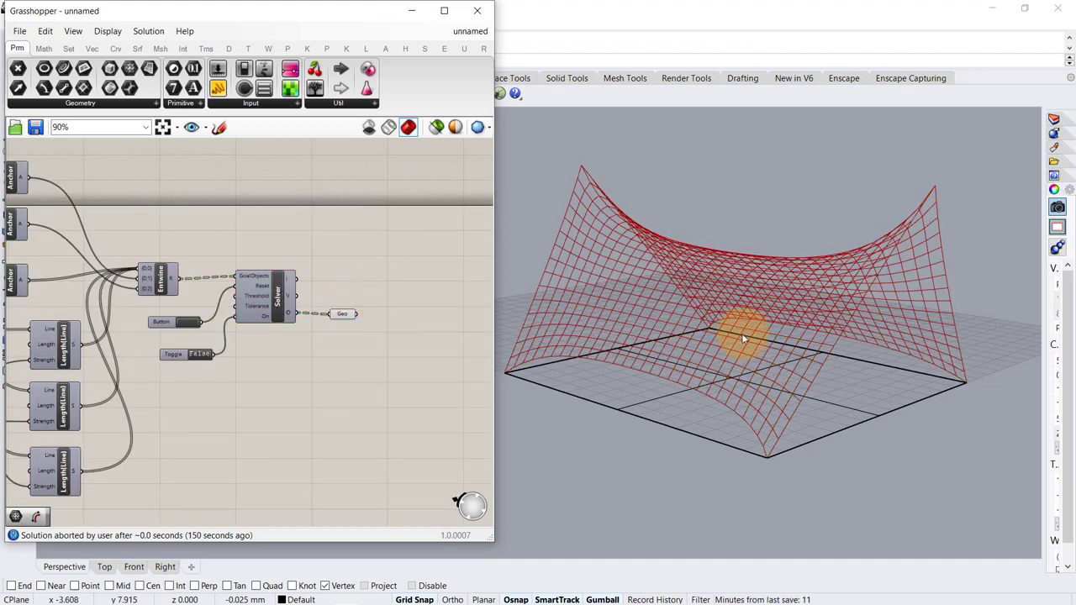
- Add a Linear Array component and connect the Geometry parameter to its G input
right_click_drag(743, 336, 625, 315)
scroll(354, 311, "up", 5)
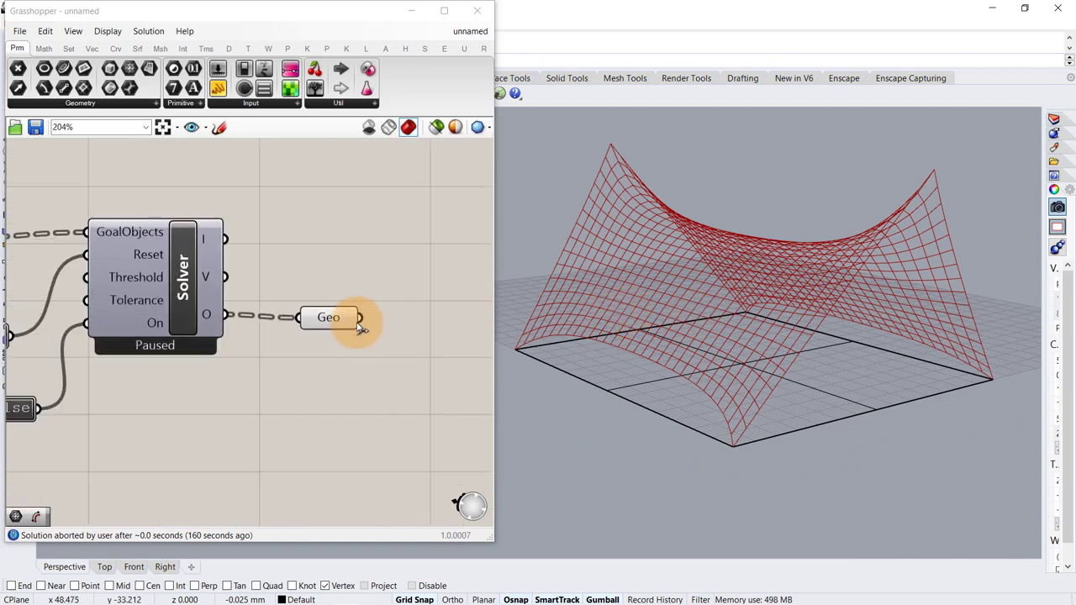
double_click(269, 298)
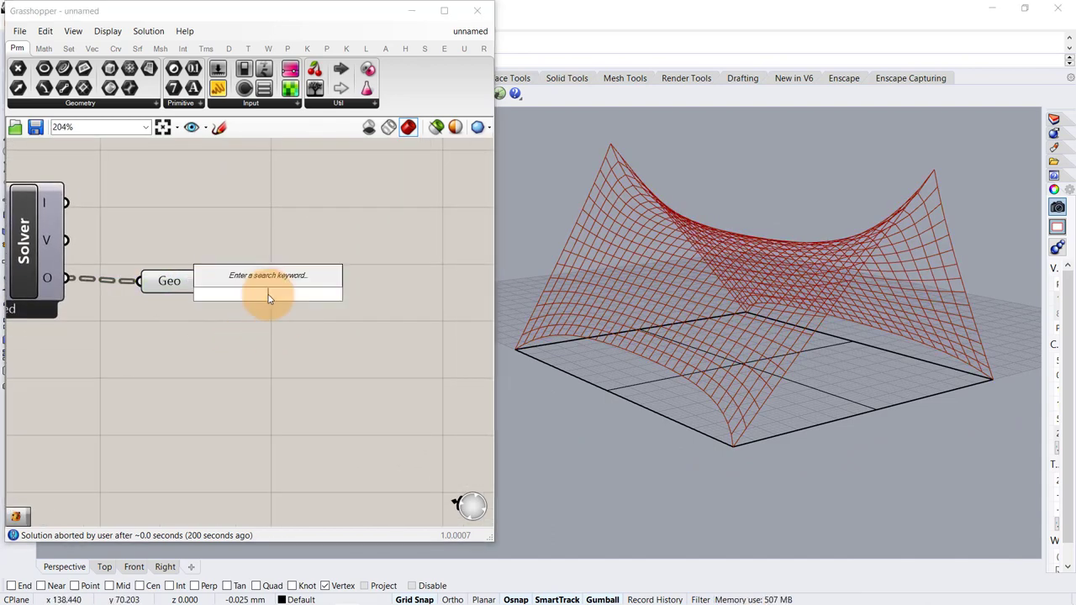
type("lin")
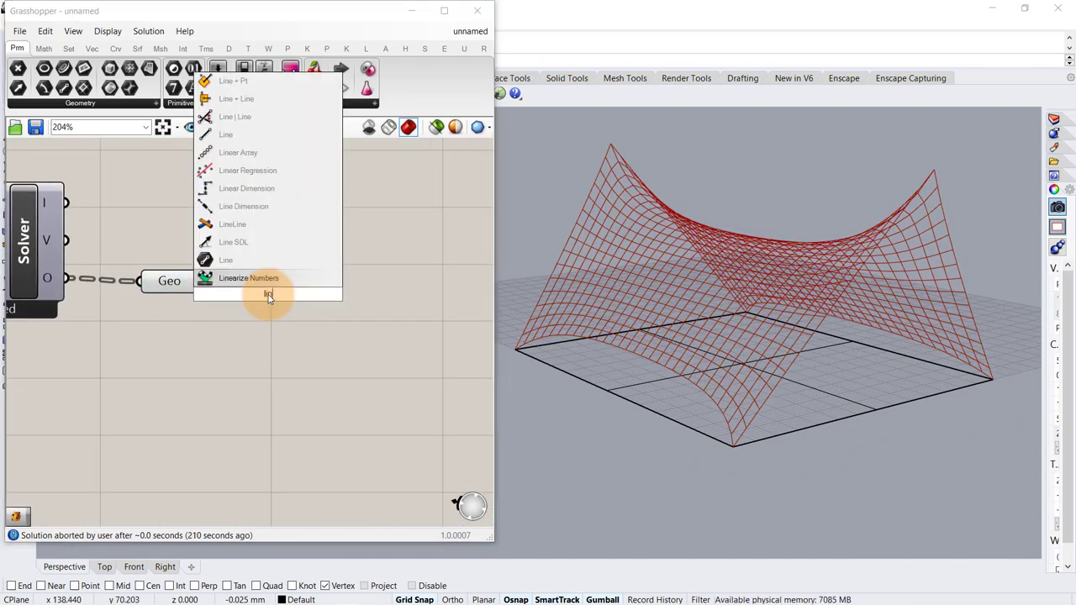
type("ear")
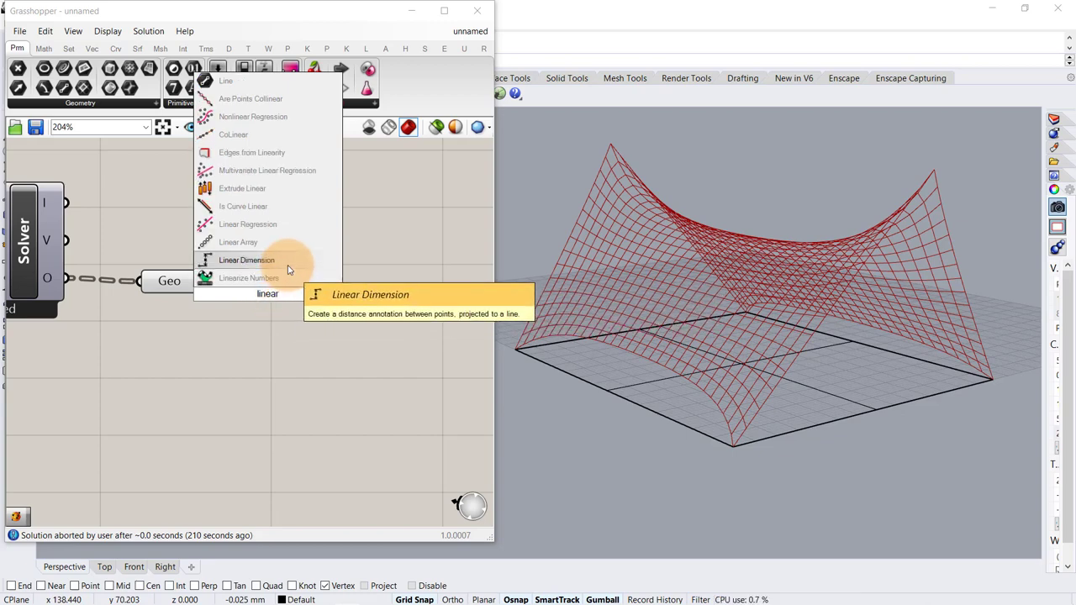
left_click(286, 242)
left_click_drag(290, 295, 387, 321)
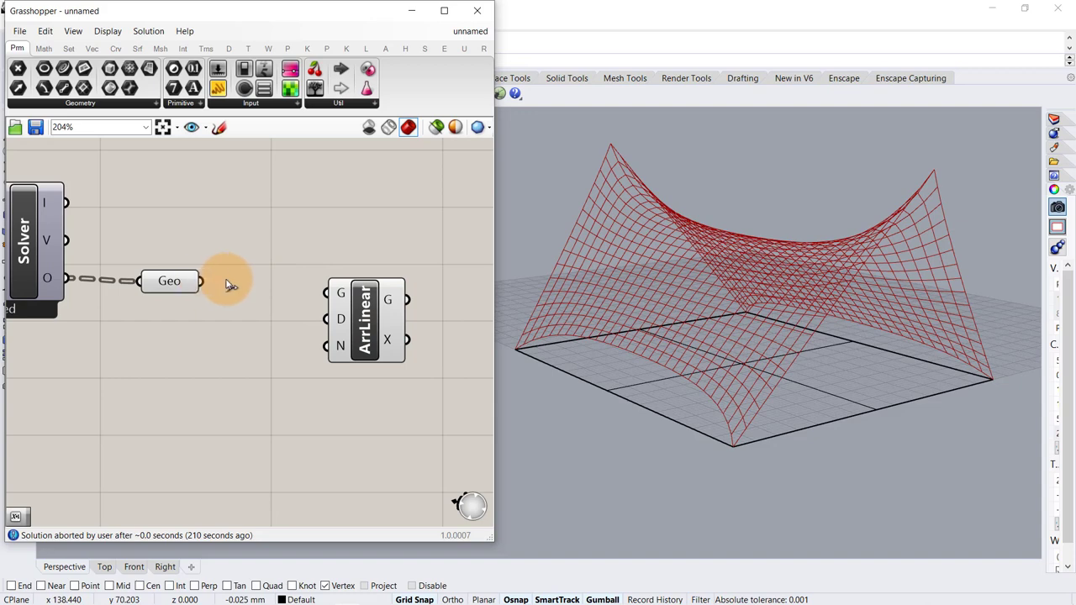
left_click_drag(329, 293, 330, 293)
left_click(359, 321)
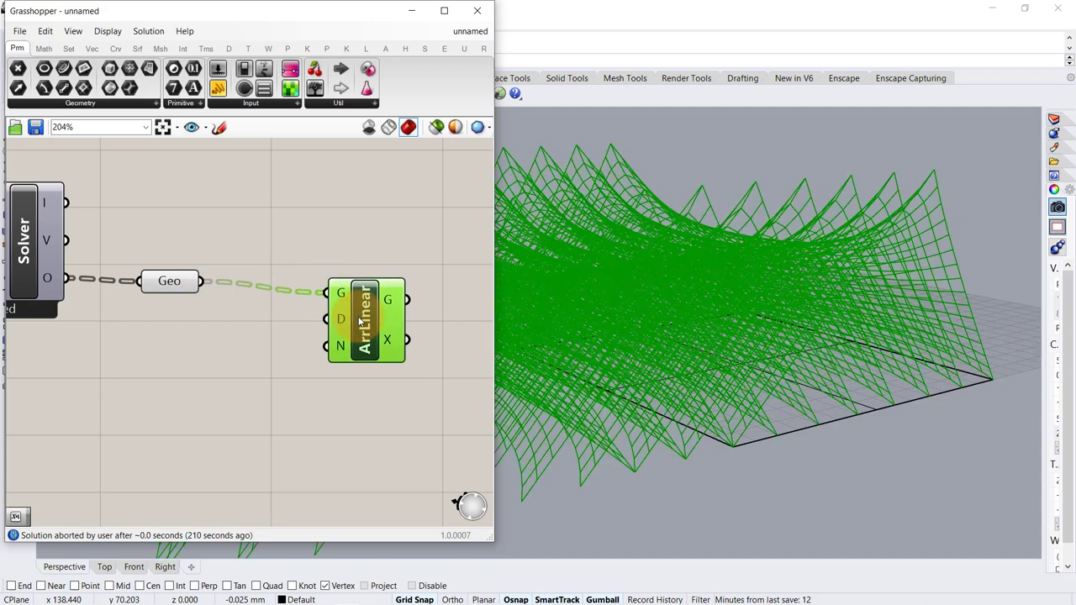
- Add a number slider set to 1 and connect it to the Linear Array's N input
double_click(178, 351)
type("1")
key("Return")
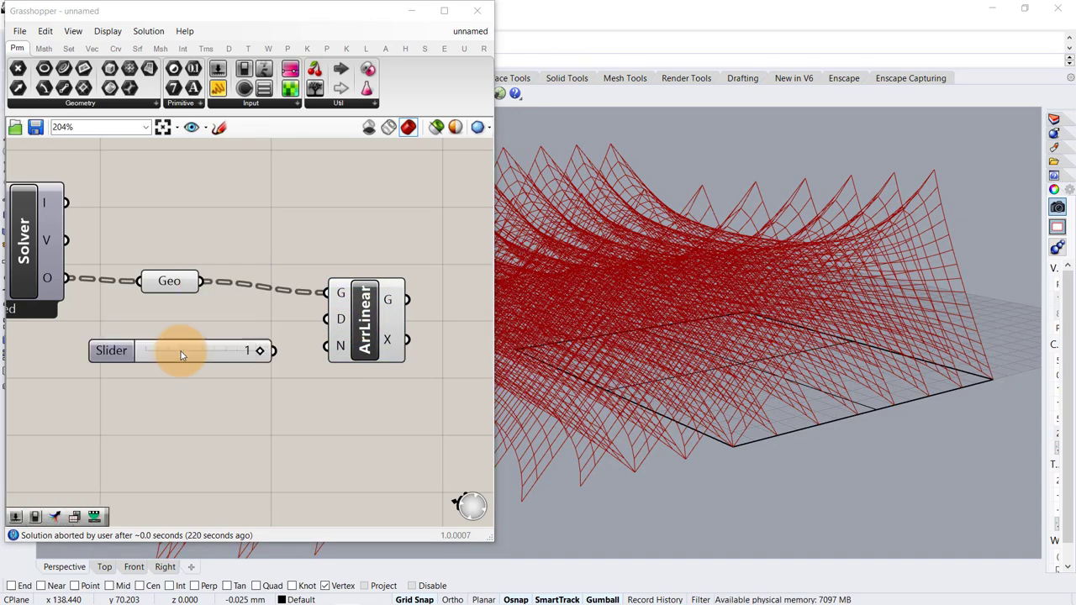
left_click_drag(332, 345, 328, 347)
left_click_drag(213, 349, 141, 355)
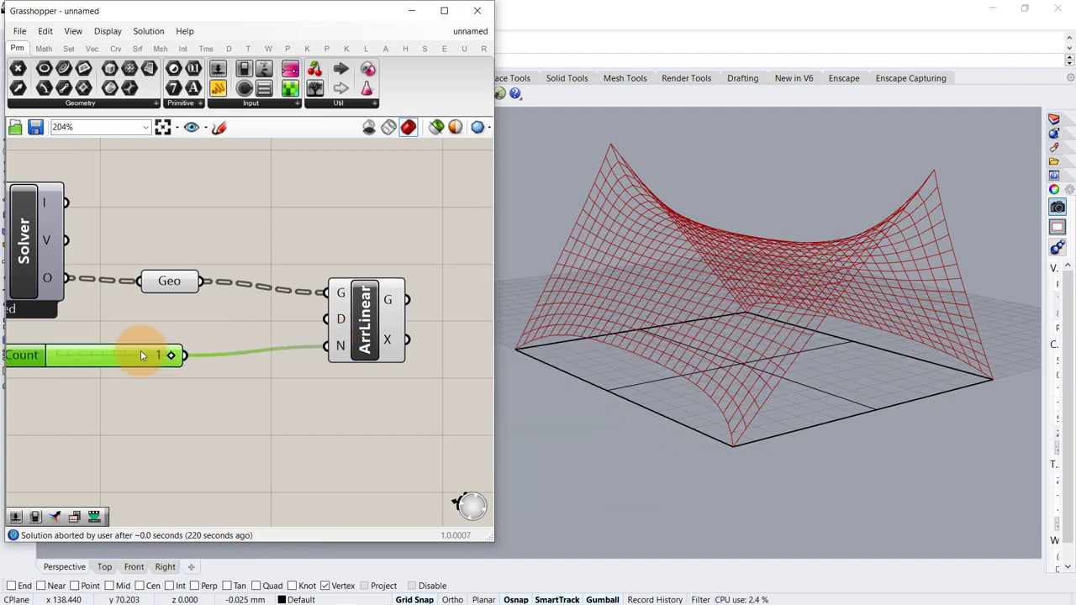
right_click_drag(701, 310, 738, 312)
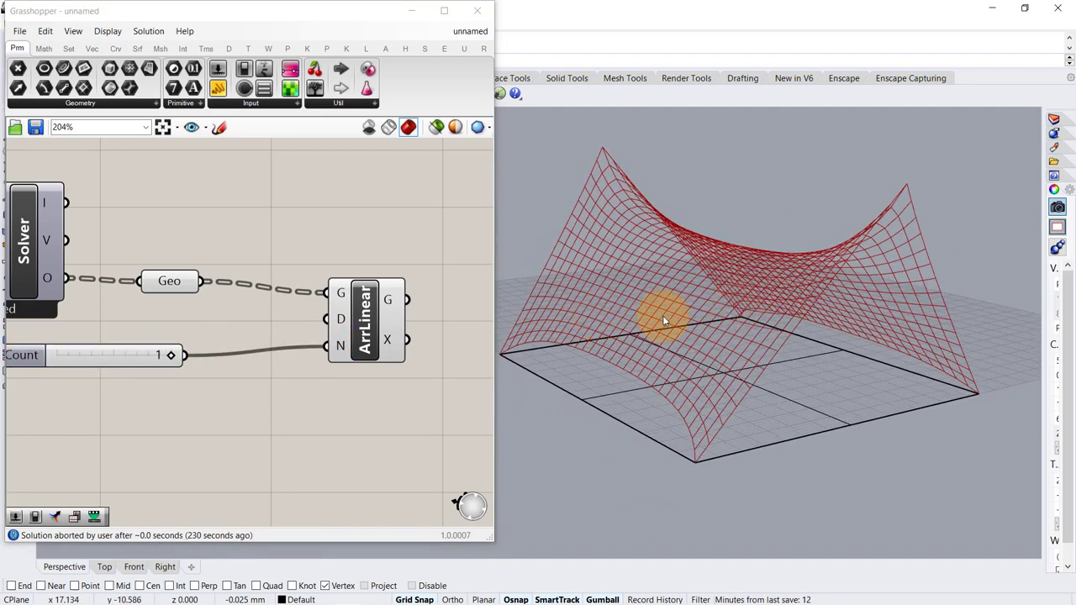
right_click_drag(672, 319, 683, 316)
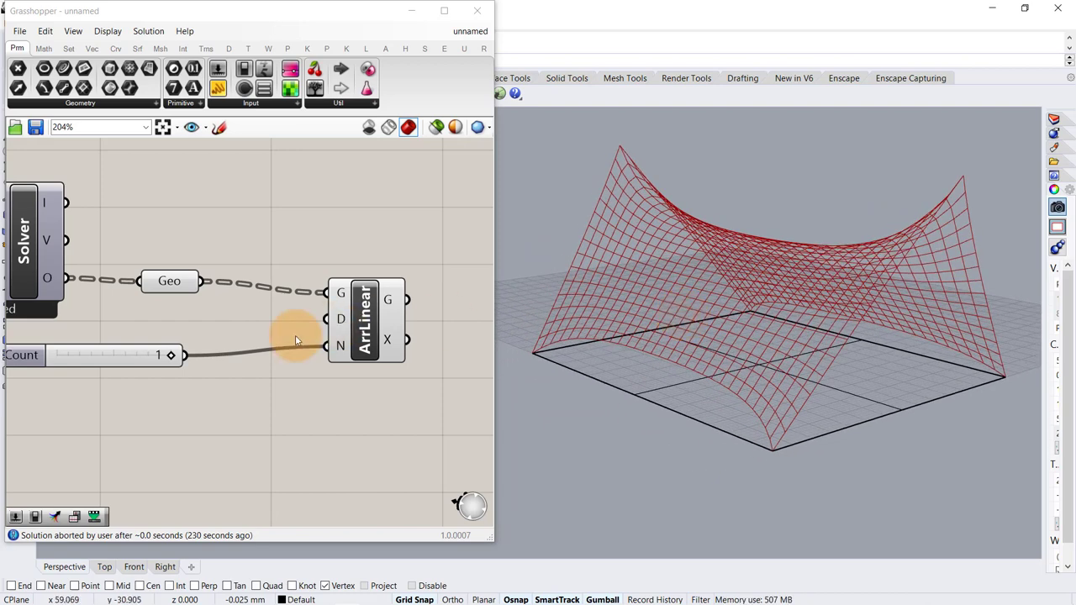
- Add a Curve parameter and connect the Linear Array's G output to it
right_click_drag(385, 334, 296, 330)
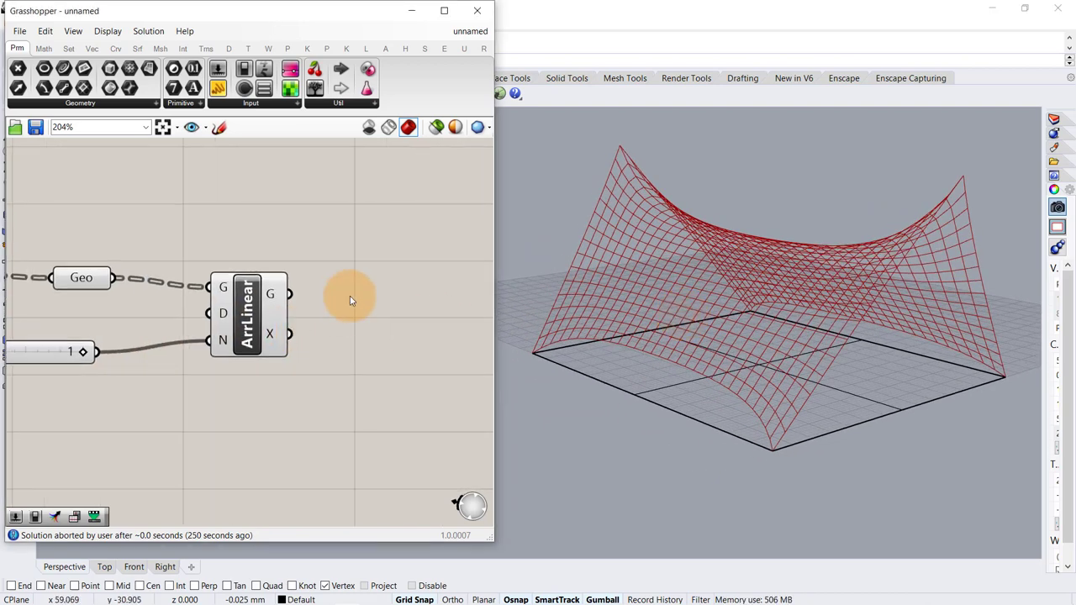
double_click(349, 296)
type("cur")
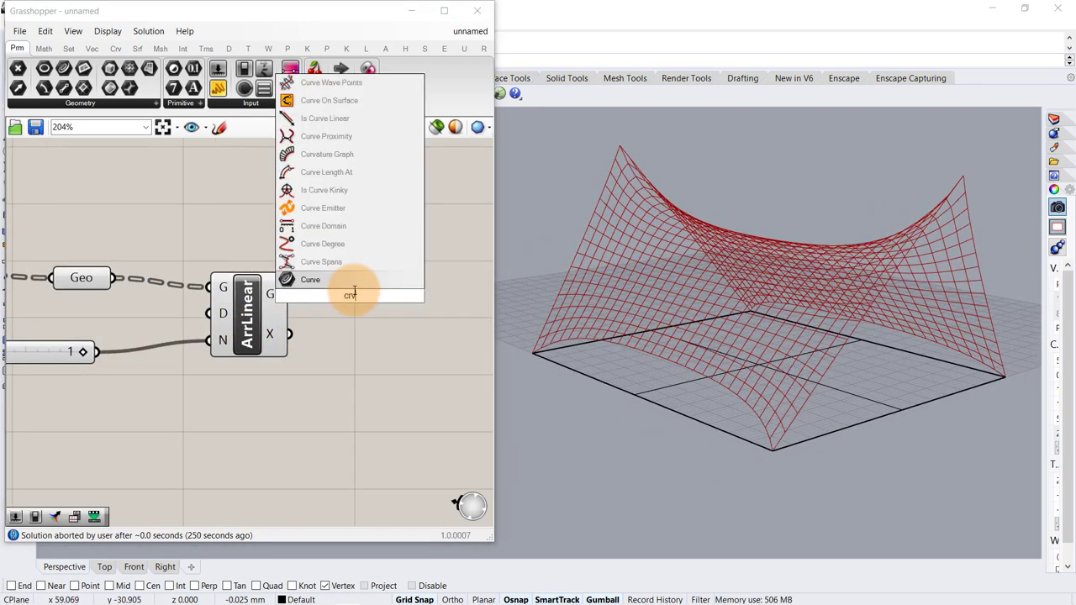
left_click(355, 280)
left_click(412, 341)
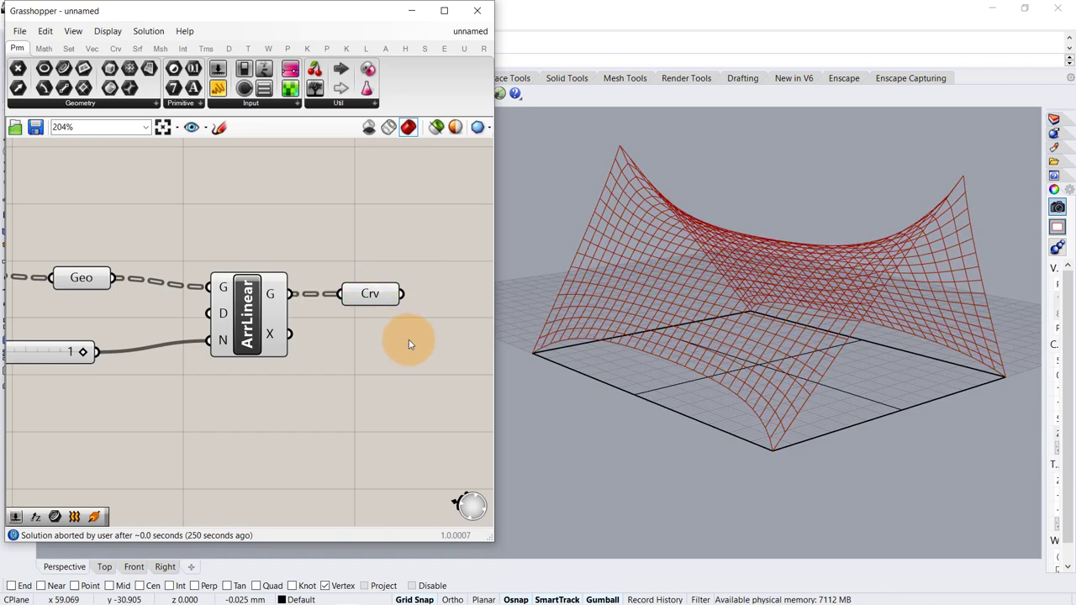
- Add a Pipe component after the Curve parameter
right_click_drag(412, 342, 271, 331)
double_click(368, 308)
type("pip")
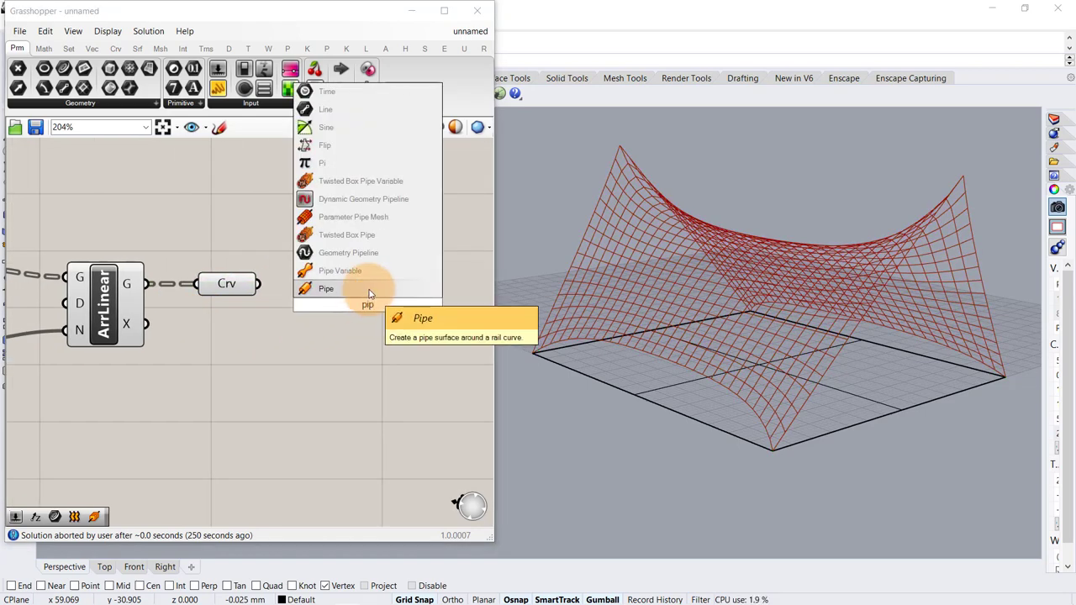
left_click(370, 290)
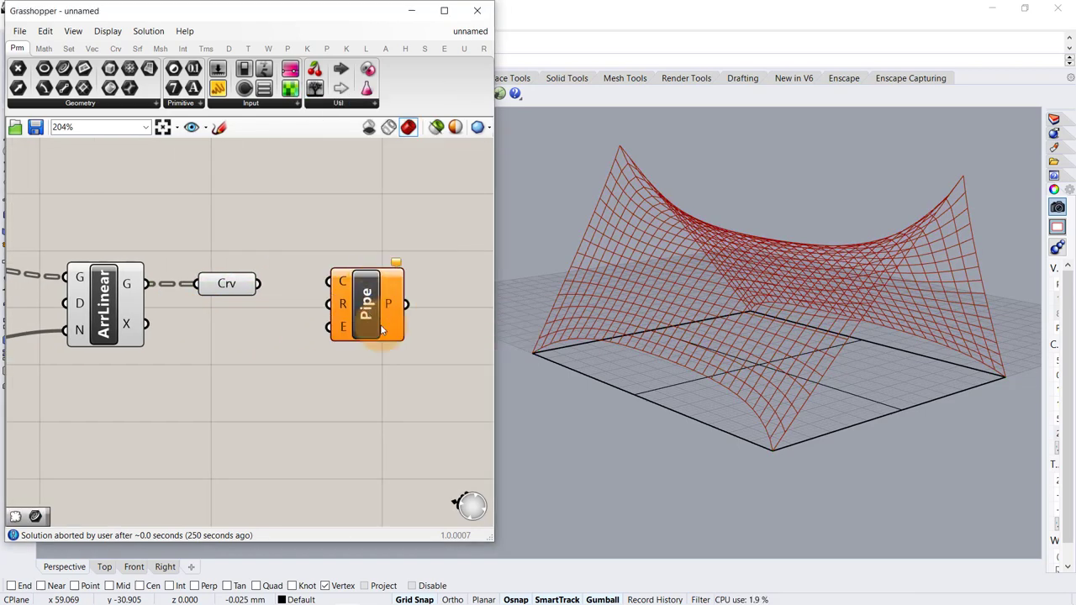
- Connect a 0.10 number slider to the Pipe's R input and the Curve parameter to its C input
double_click(221, 406)
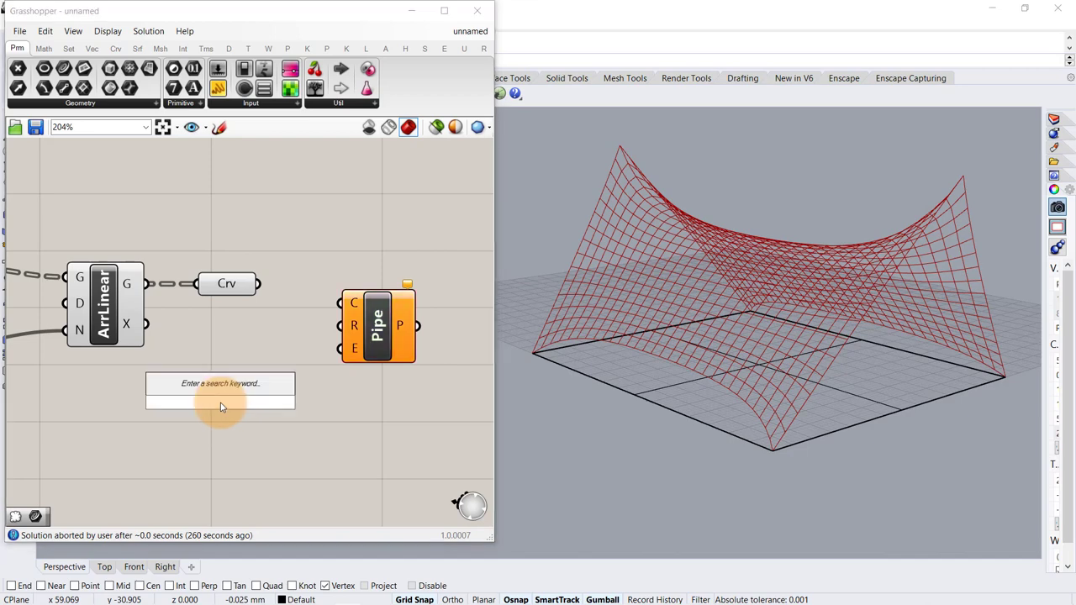
type("0.05")
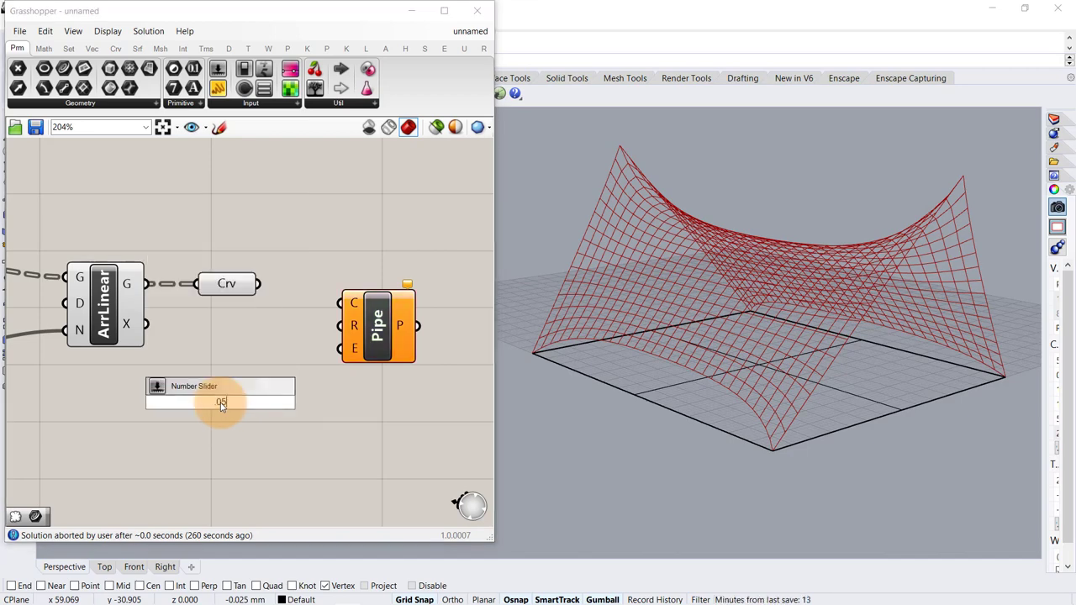
key("Return")
left_click_drag(325, 329, 328, 327)
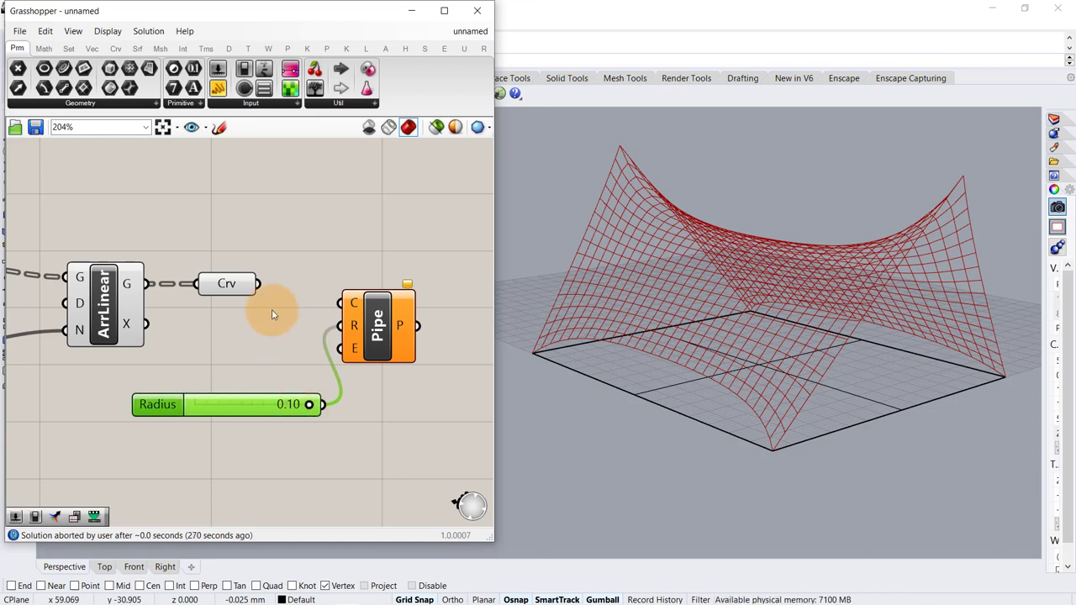
left_click(343, 267)
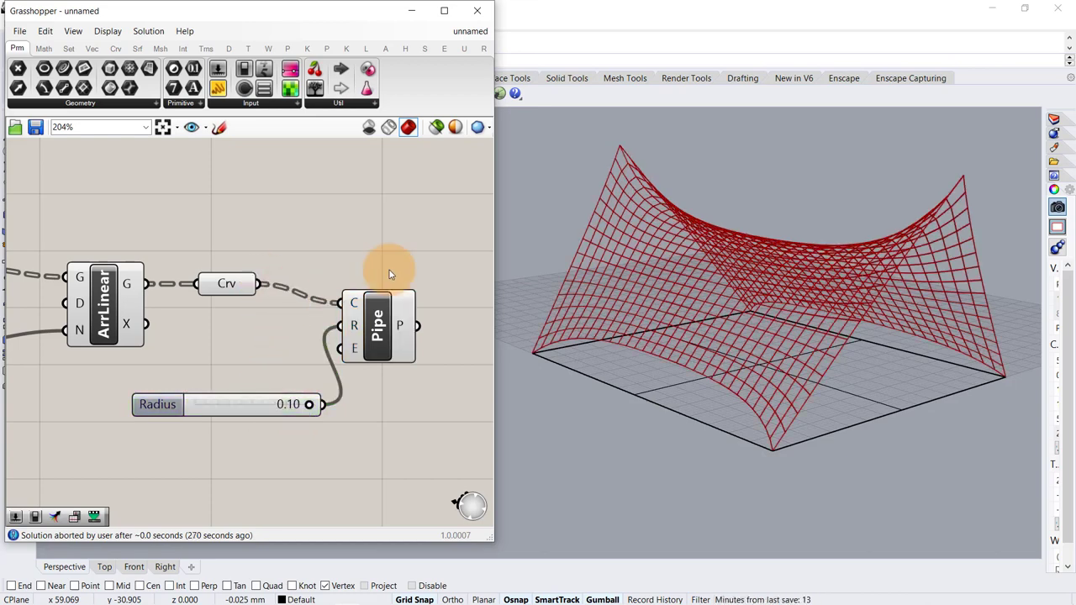
right_click_drag(740, 349, 710, 313)
scroll(663, 338, "up", 5)
scroll(663, 338, "down", 3)
scroll(804, 377, "down", 2)
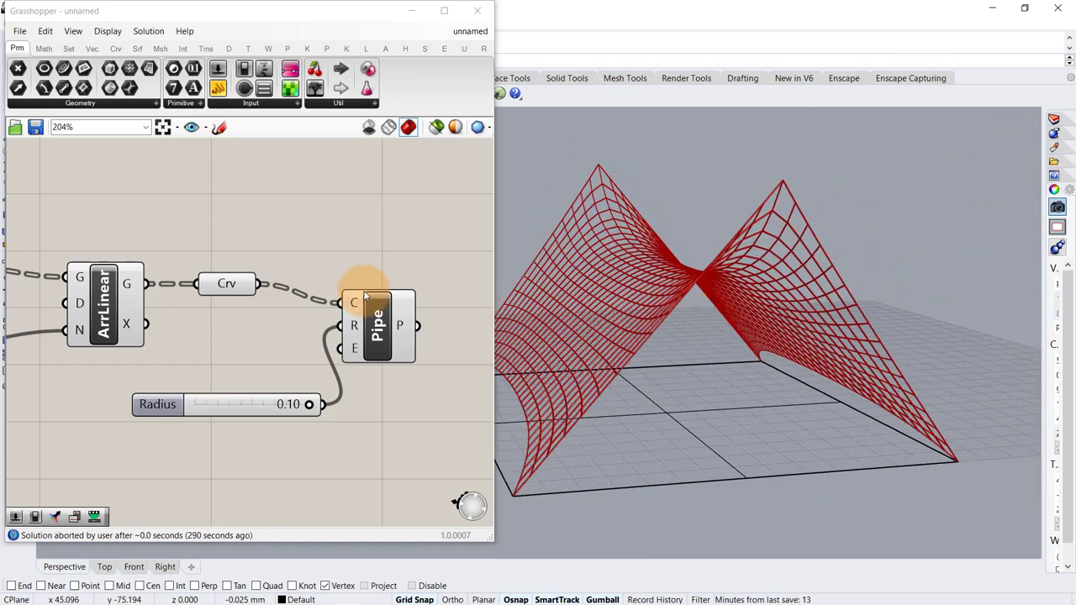
- Replace the Pipe's radius slider with a new one set to 0.15, connected to the R input
left_click(269, 408)
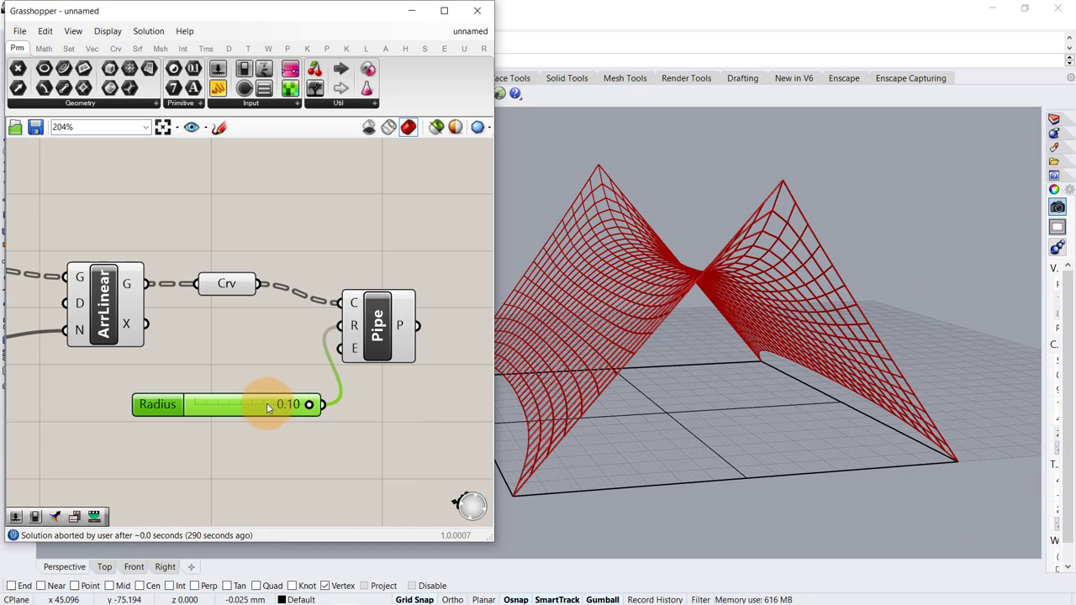
key("Delete")
double_click(221, 405)
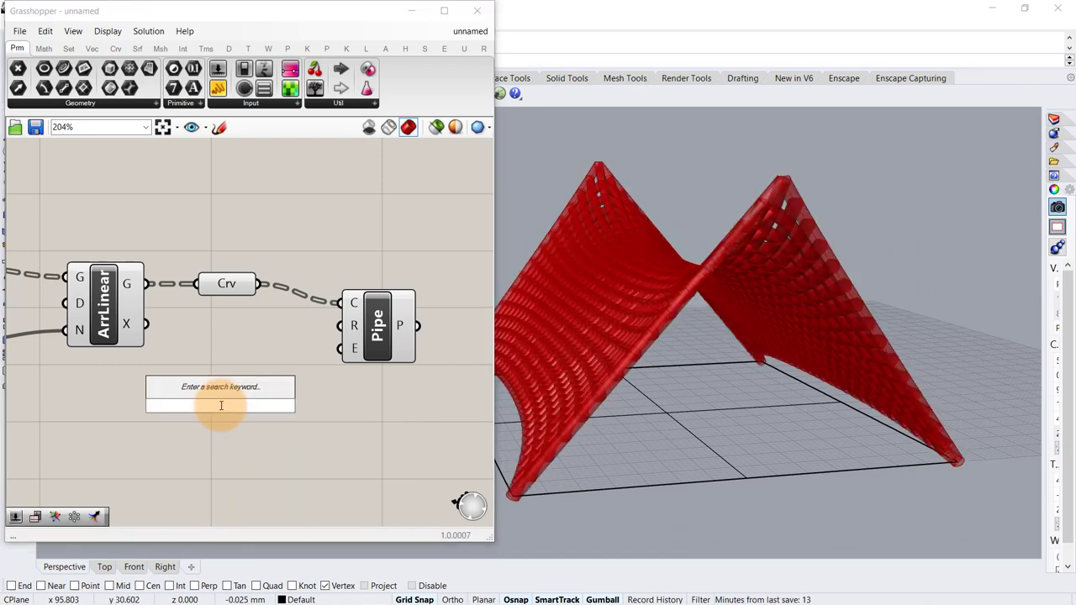
type(".15")
key("Return")
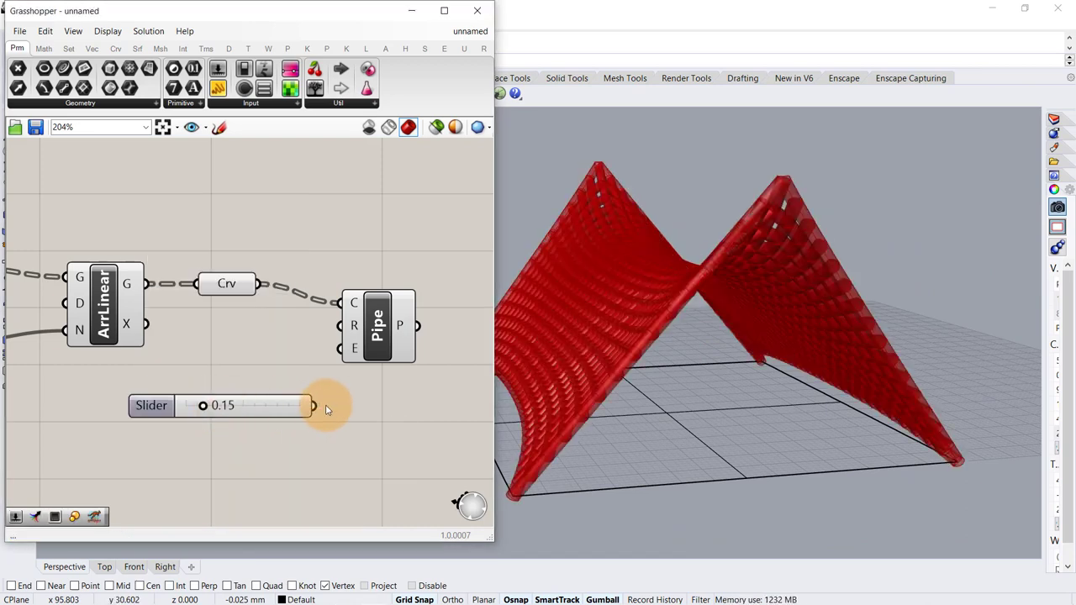
left_click_drag(345, 391, 345, 411)
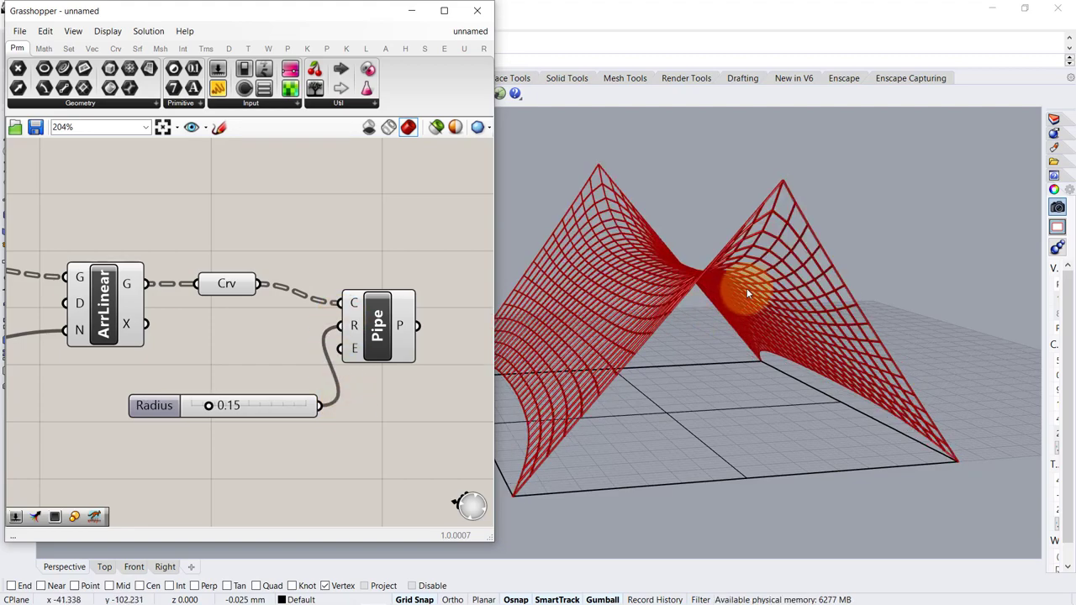
right_click_drag(747, 292, 737, 340)
scroll(731, 302, "down", 2)
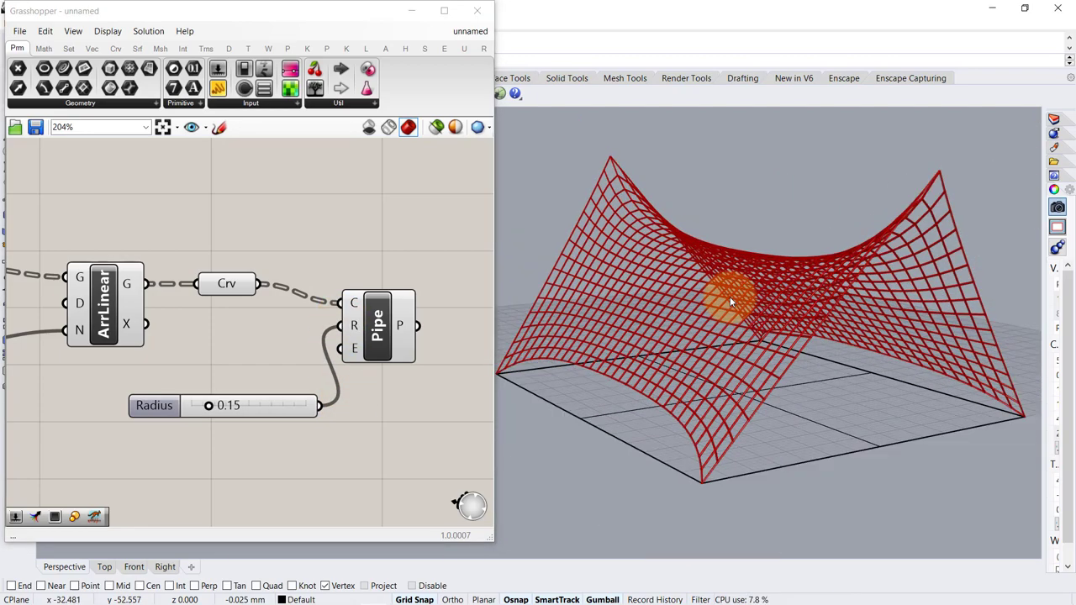
- Disable the viewport preview of the components between the Solver and the Pipe
scroll(355, 257, "down", 4)
left_click_drag(372, 233, 180, 417)
middle_click(184, 413)
left_click(227, 371)
- Enable the viewport preview of the Point parameters that feed the two upper Anchor components
right_click_drag(187, 207, 289, 244)
scroll(290, 244, "down", 1)
left_click(275, 234)
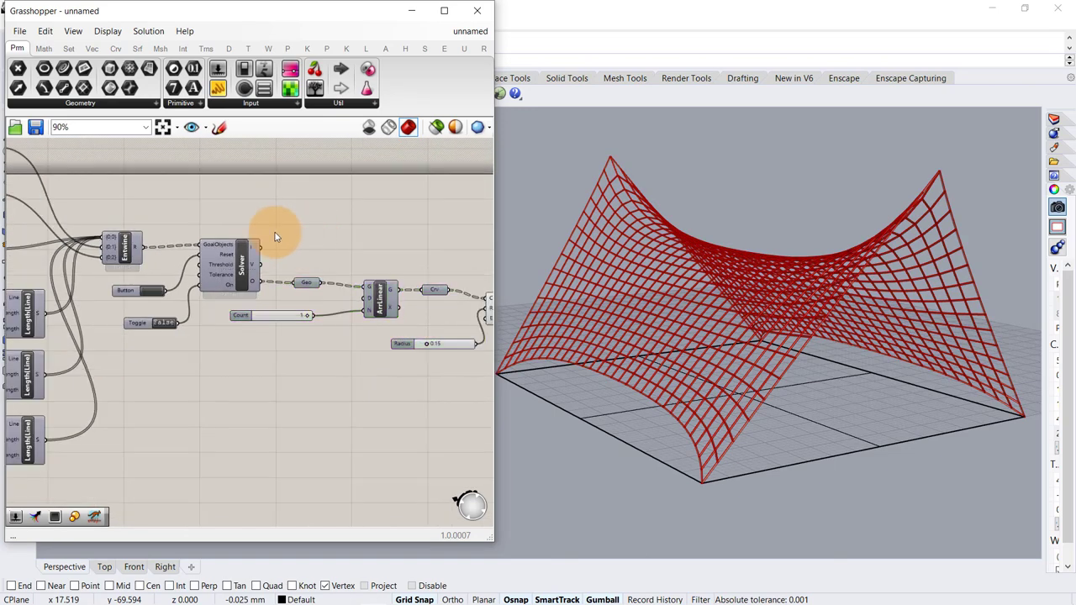
right_click_drag(91, 236, 375, 263)
right_click_drag(281, 282, 281, 350)
scroll(174, 178, "up", 2)
left_click_drag(202, 223, 141, 360)
middle_click(141, 269)
left_click(239, 180)
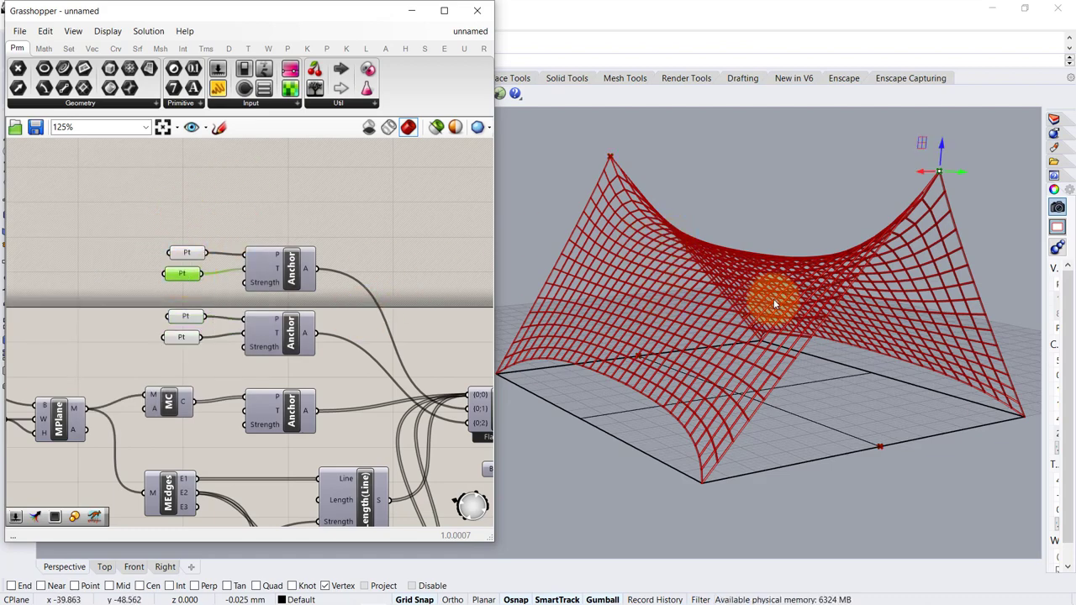
- Move the target point of the first Anchor outward along the Y axis
right_click_drag(775, 305, 867, 207)
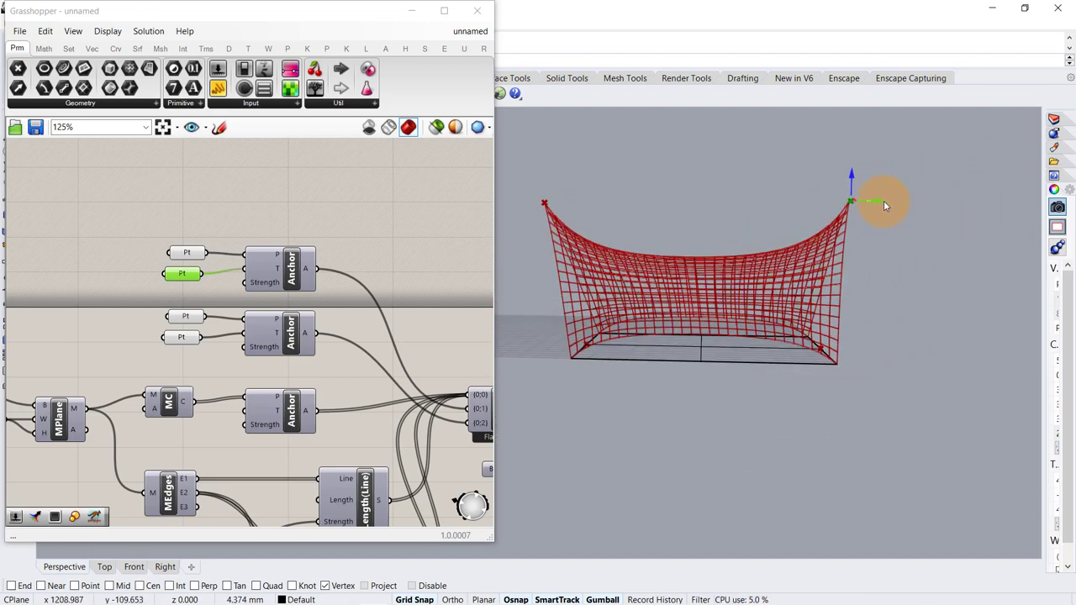
left_click(357, 219)
scroll(357, 218, "down", 2)
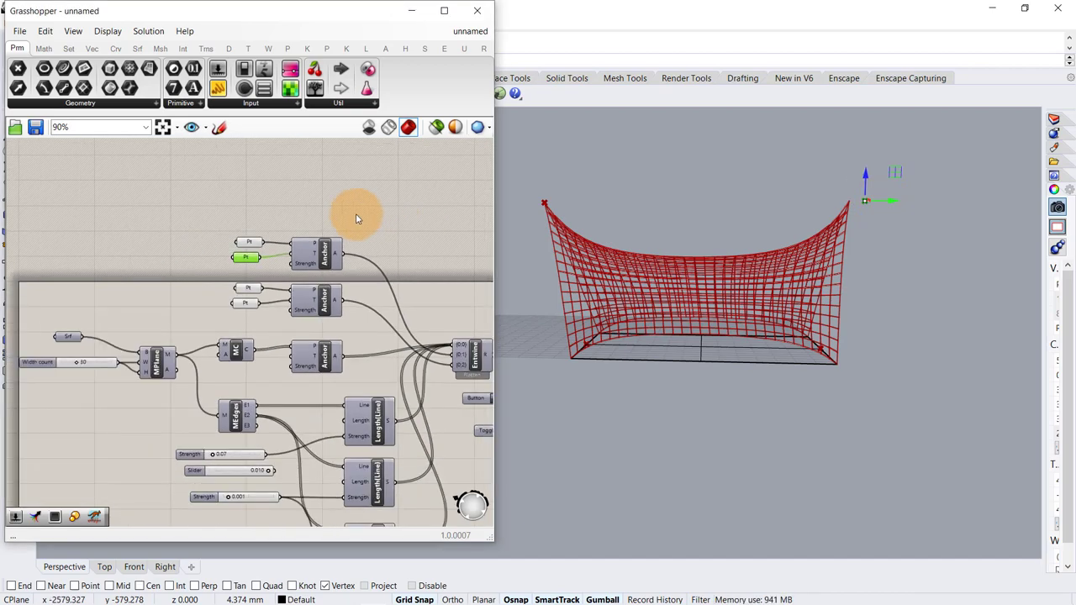
left_click(344, 219)
- Run the Solver by switching its Boolean toggle on so the mesh follows the moved point, and switch it back to False
scroll(344, 219, "down", 3)
right_click_drag(378, 239, 253, 240)
scroll(396, 301, "up", 4)
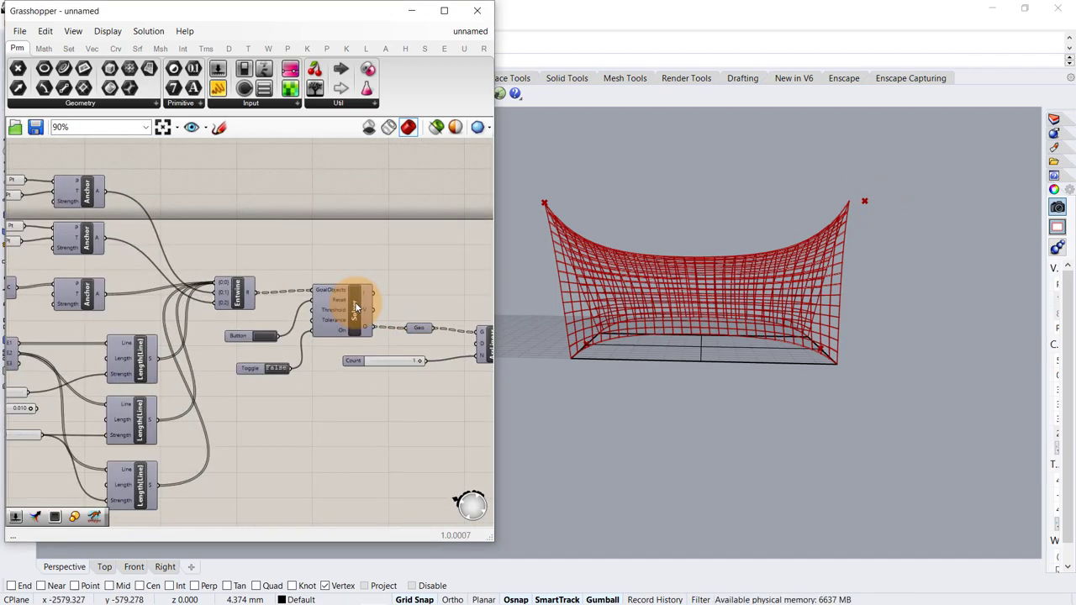
right_click_drag(341, 313, 318, 315)
scroll(281, 321, "up", 2)
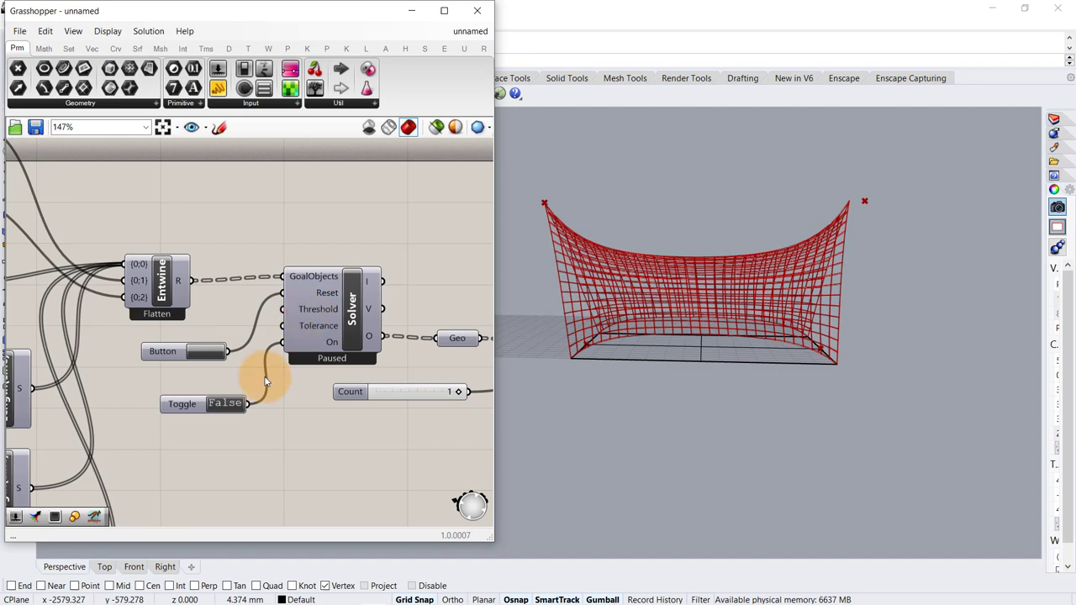
double_click(226, 404)
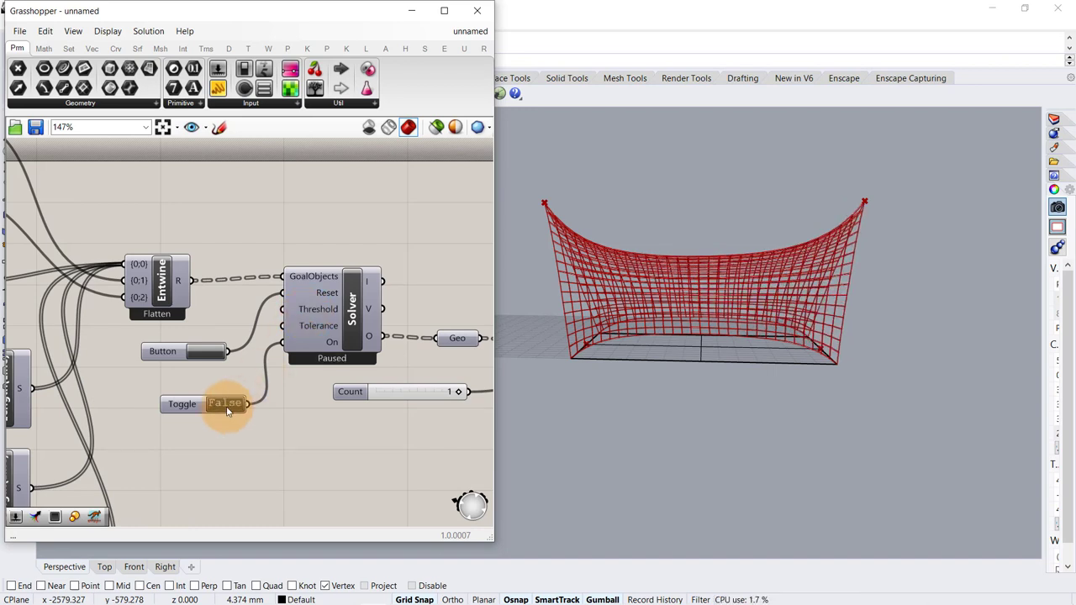
- Bake the Pipe geometry to the Default layer as a group
scroll(316, 239, "down", 2)
right_click_drag(377, 257, 253, 257)
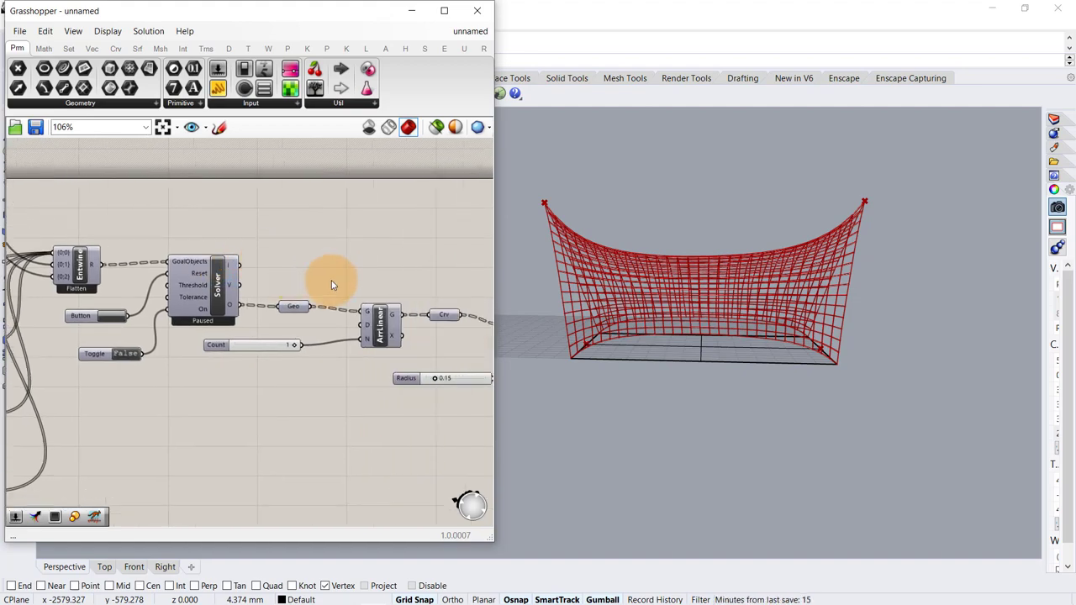
right_click_drag(332, 286, 251, 272)
right_click_drag(697, 272, 580, 348)
right_click(437, 339)
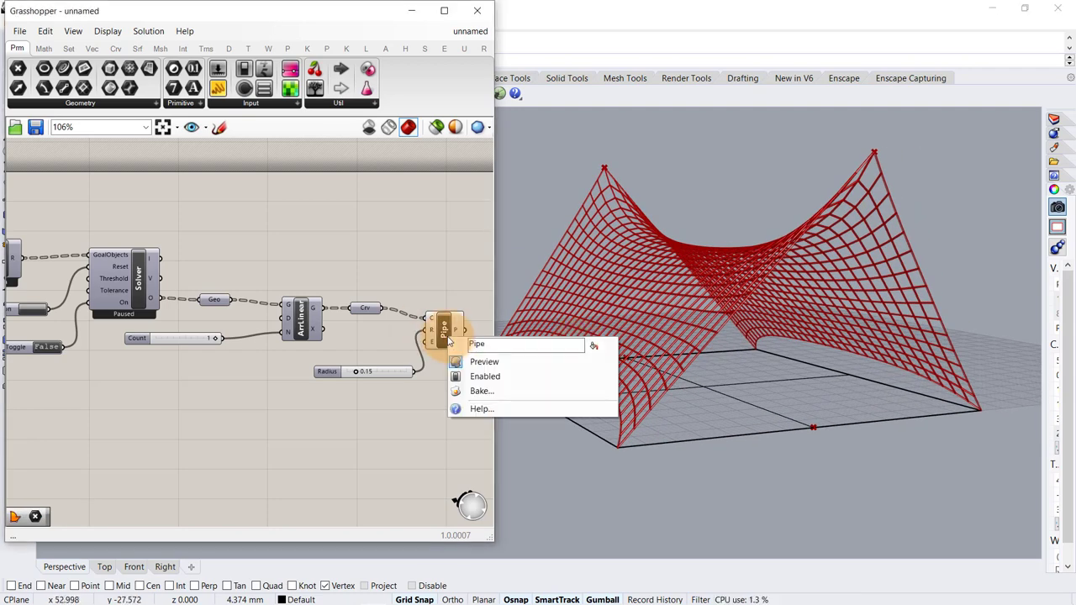
left_click(475, 392)
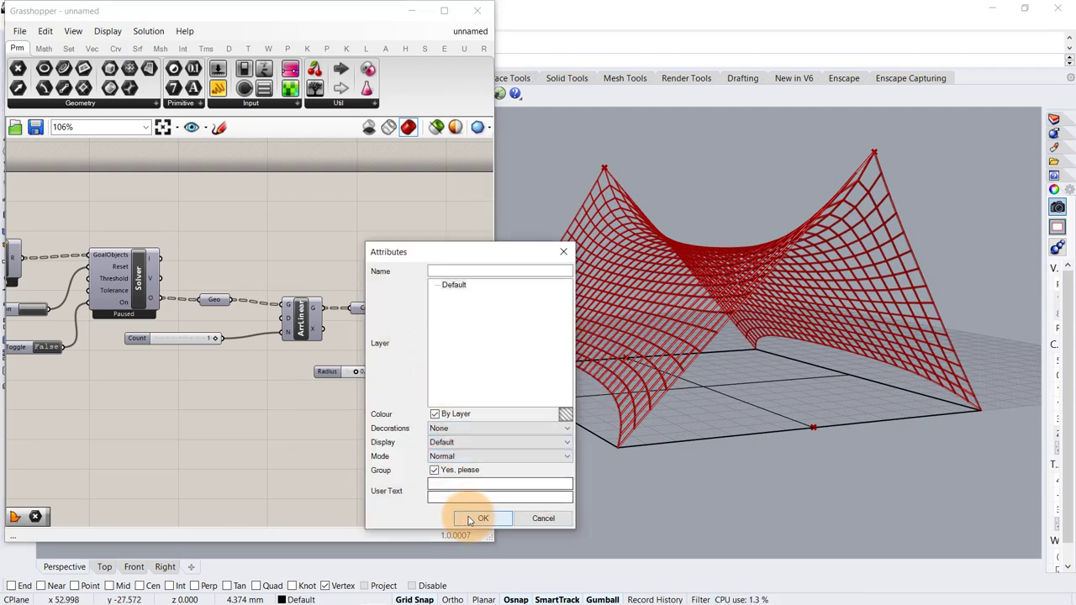
left_click(478, 519)
- Disable the viewport preview of the Curve parameter and the Pipe component
left_click_drag(371, 433, 377, 432)
middle_click(377, 432)
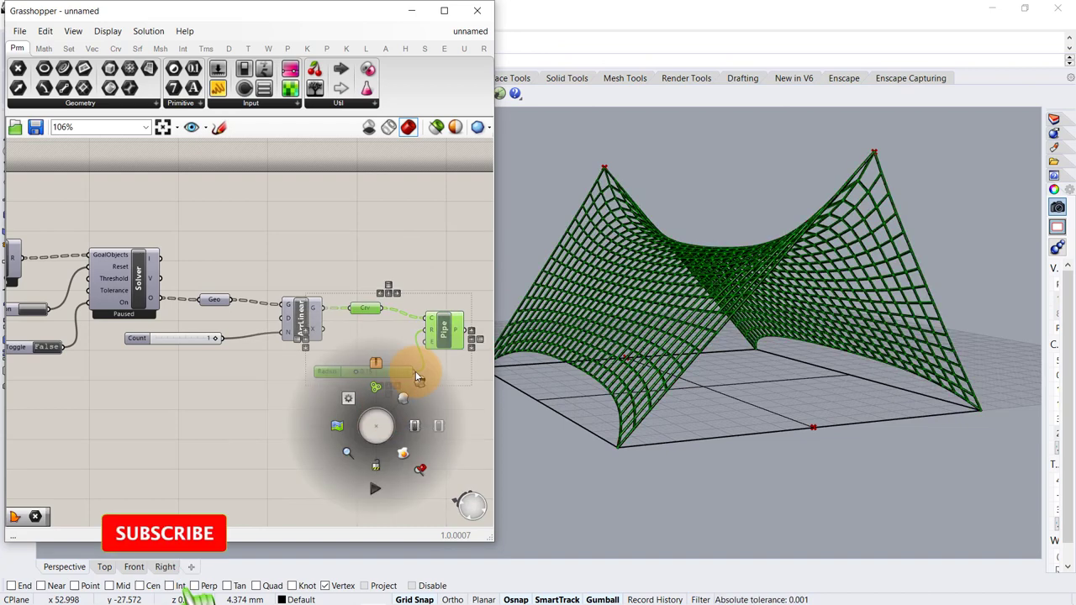
left_click(417, 375)
left_click(419, 221)
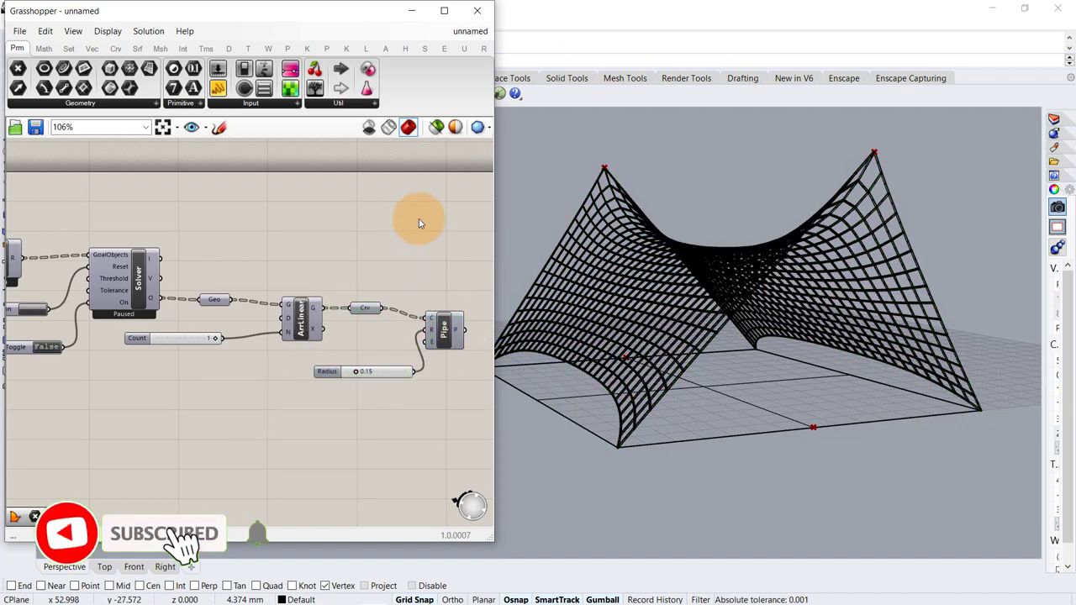
- Minimise the Grasshopper window and set Rhino's Perspective viewport to the Rendered display mode
left_click(412, 12)
left_click(95, 114)
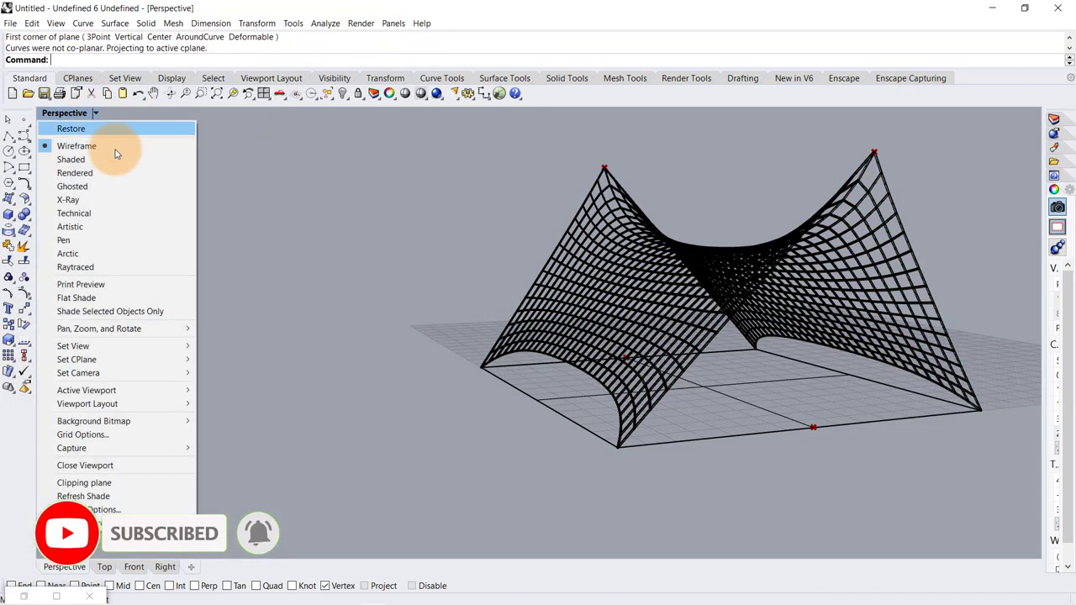
left_click(97, 176)
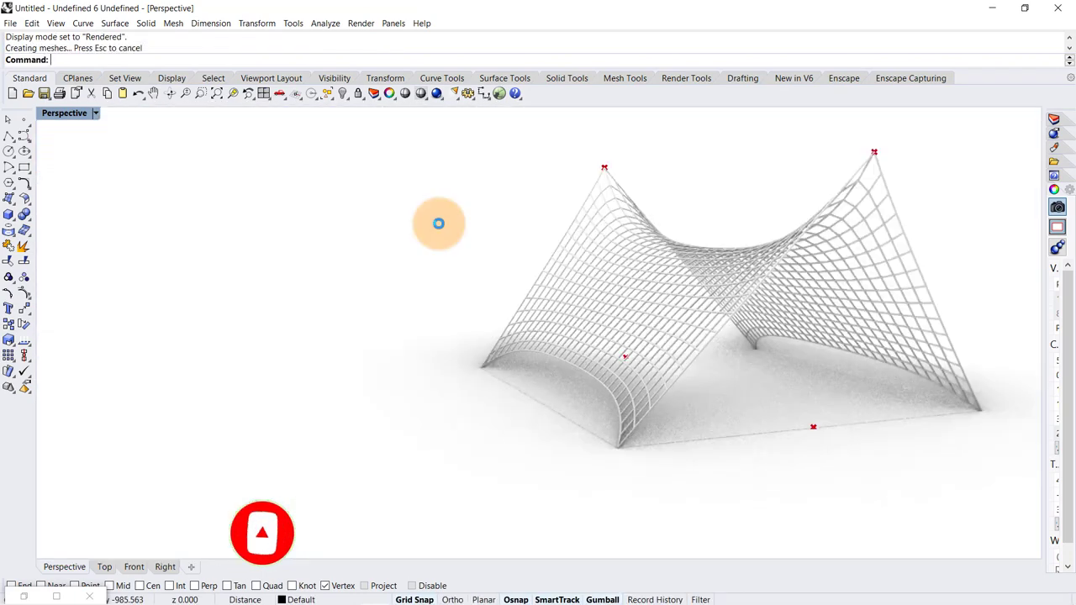
- Examine the rendered pipe structure up close and from several angles
scroll(843, 288, "up", 5)
scroll(723, 333, "down", 5)
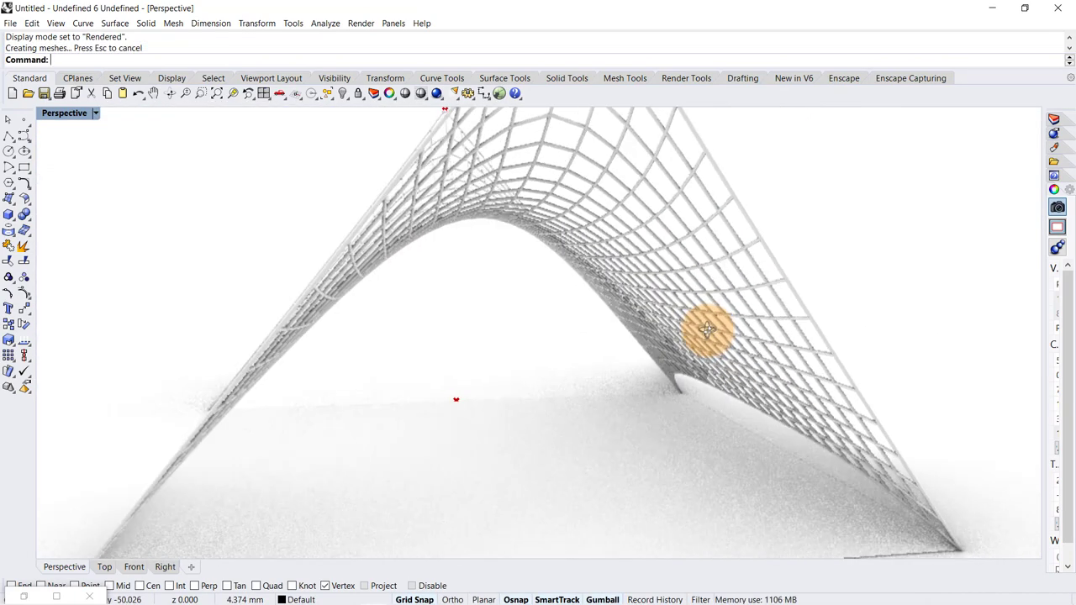
right_click_drag(697, 325, 558, 303)
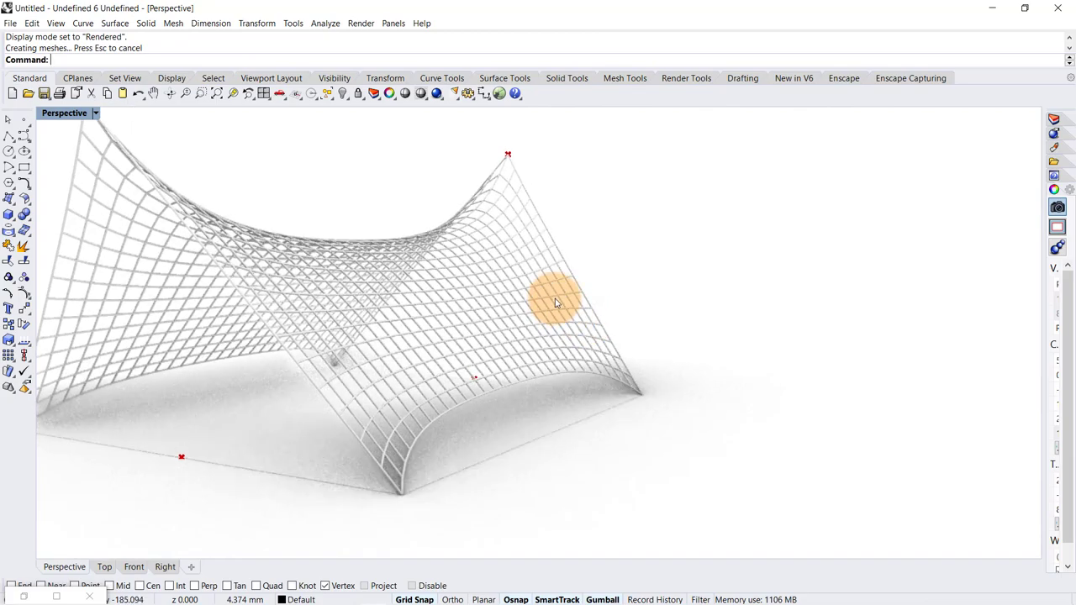
scroll(732, 304, "down", 6)
scroll(376, 265, "up", 5)
right_click_drag(641, 331, 377, 320)
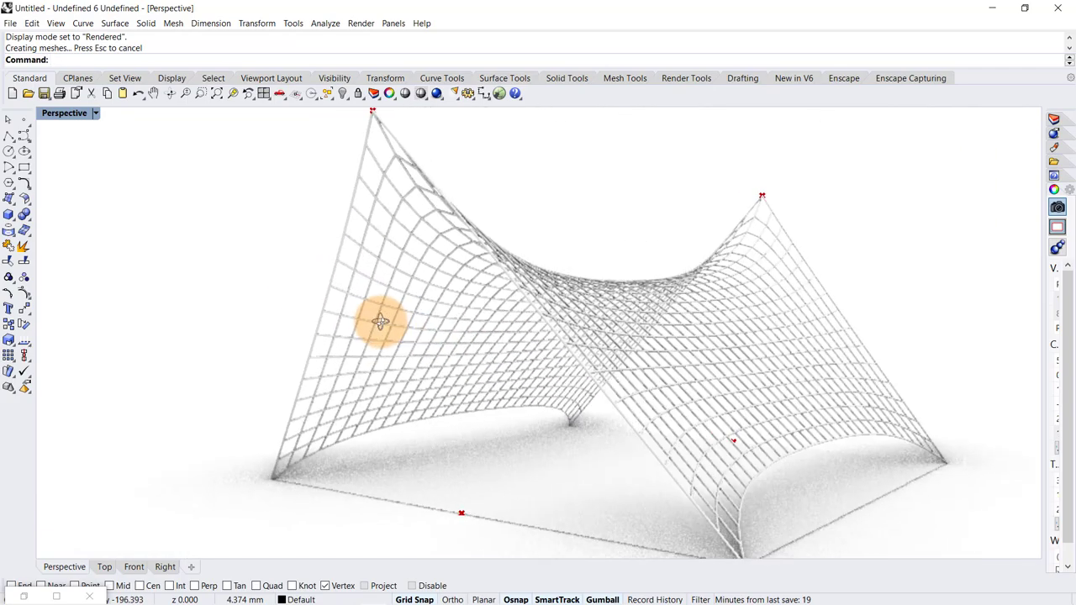